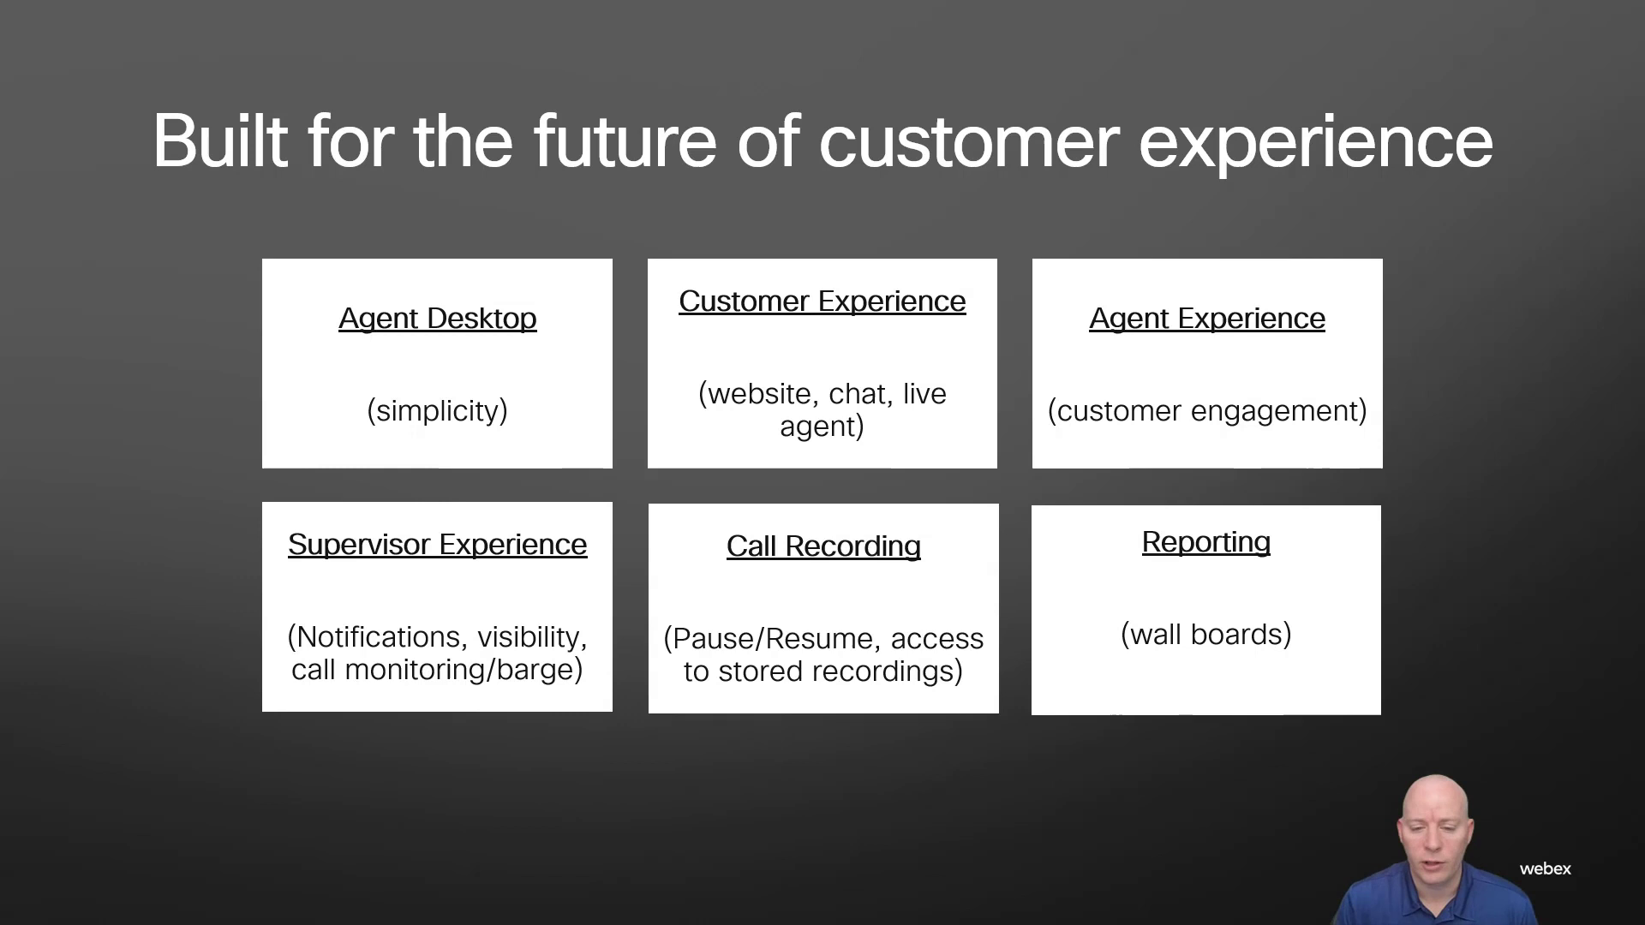
- Advance past the Agent Desktop Overview slide, highlighting its active call details, to Routing Strategies
{"action": "key", "text": "Right"}
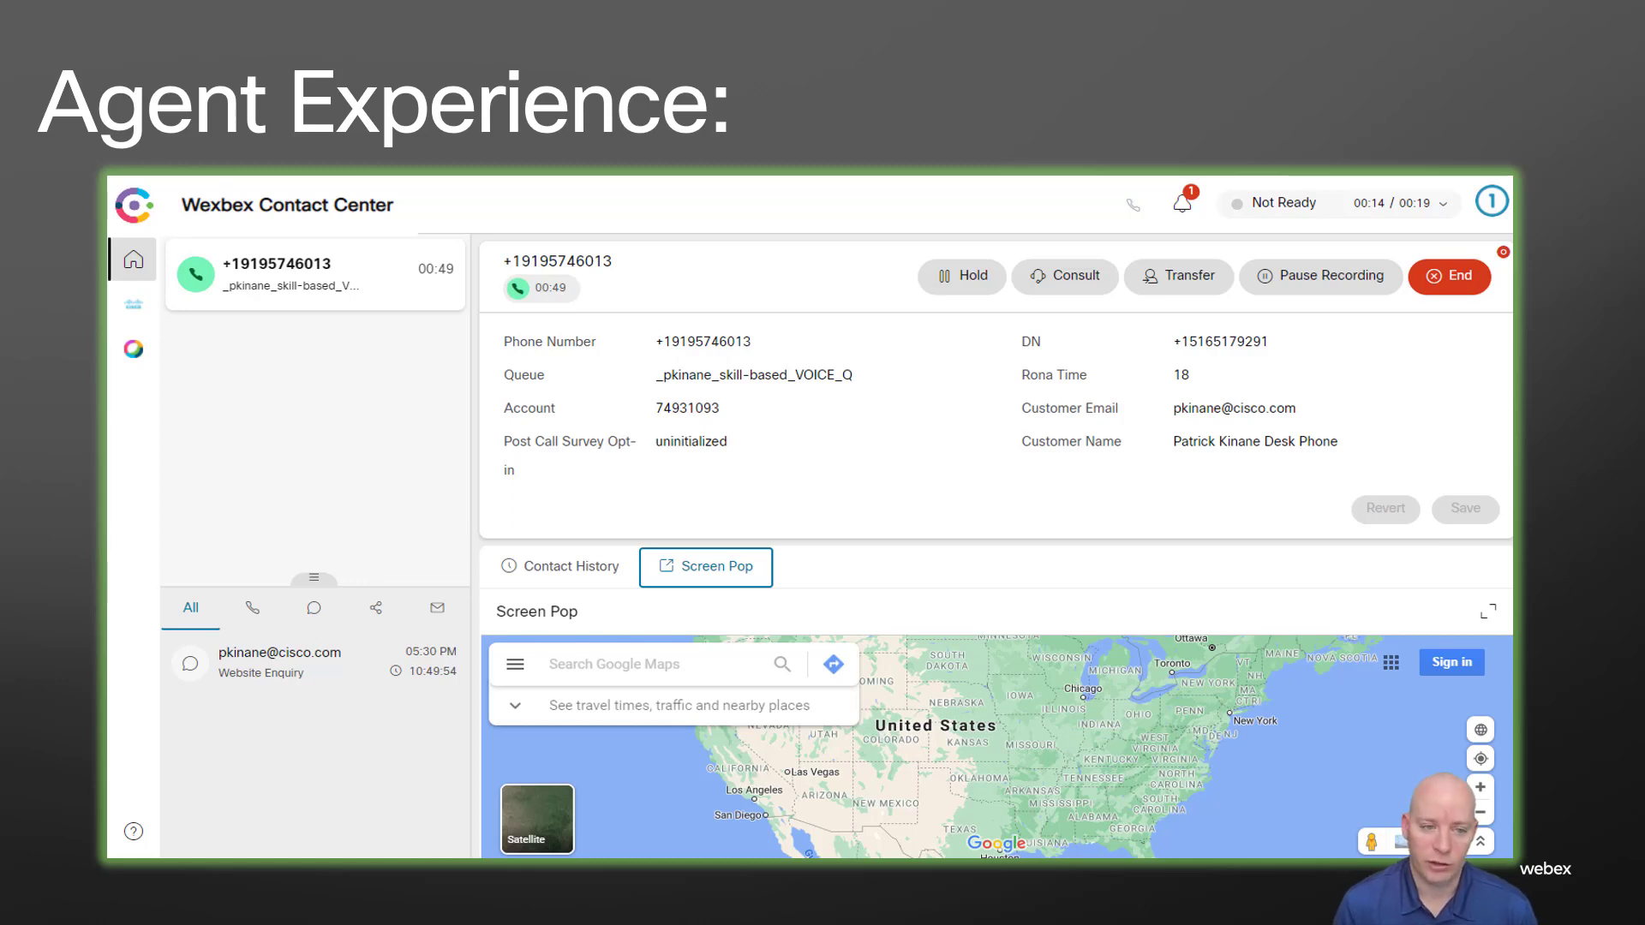
{"action": "key", "text": "Right"}
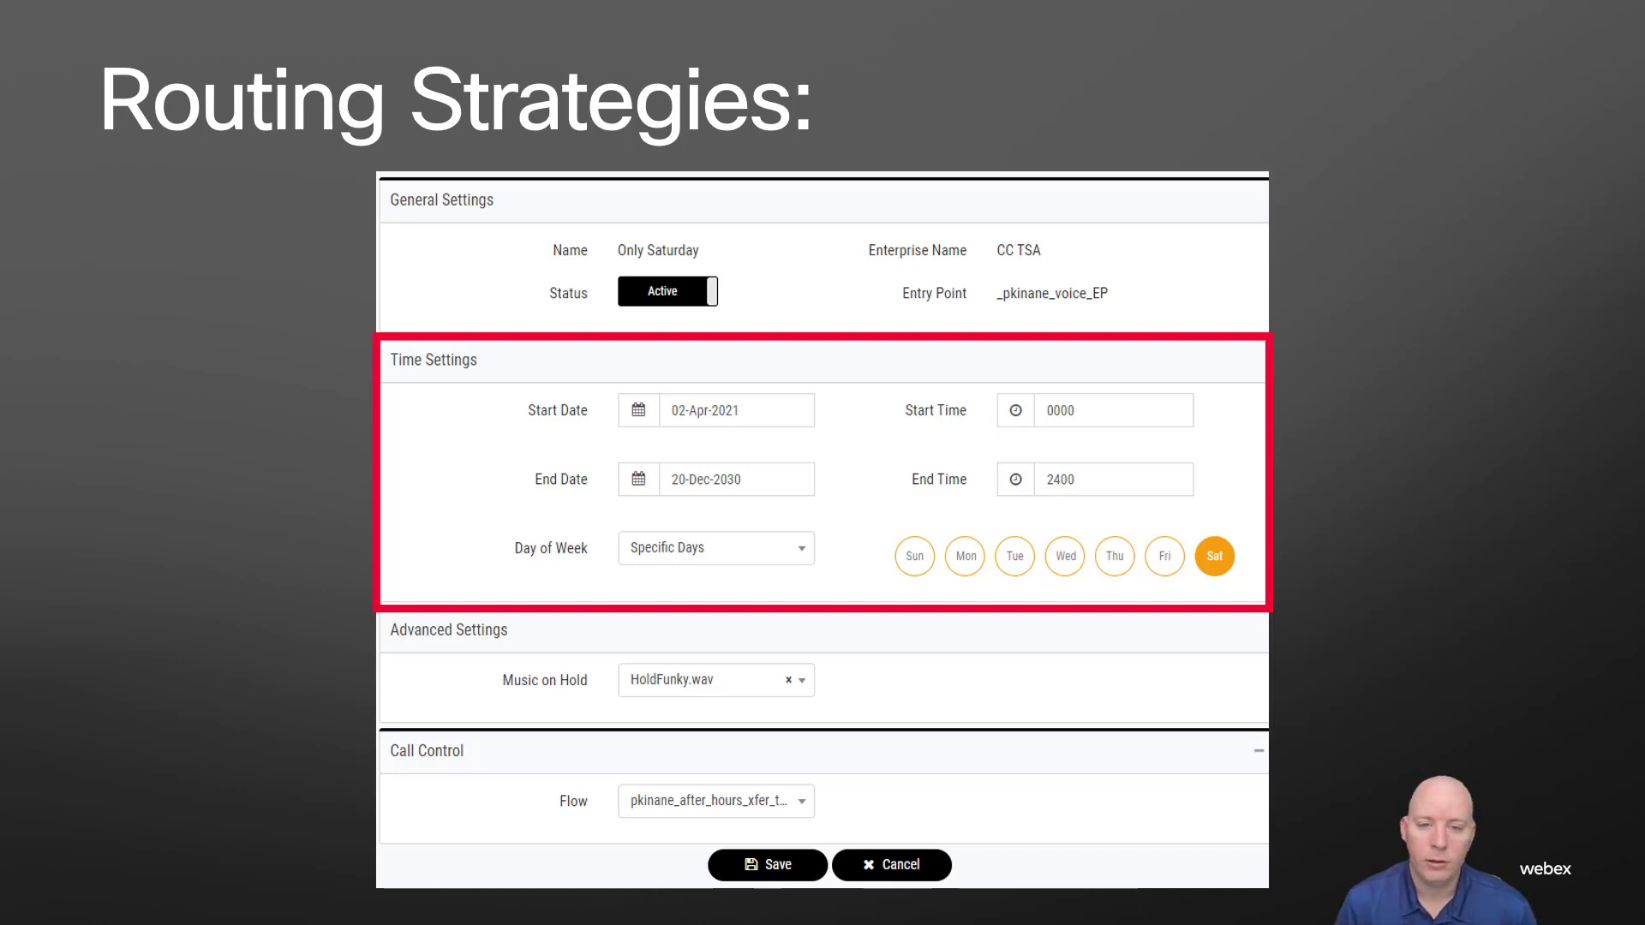
- Show the Queue Settings slide and highlight its monitoring and recording pause options
{"action": "key", "text": "Right"}
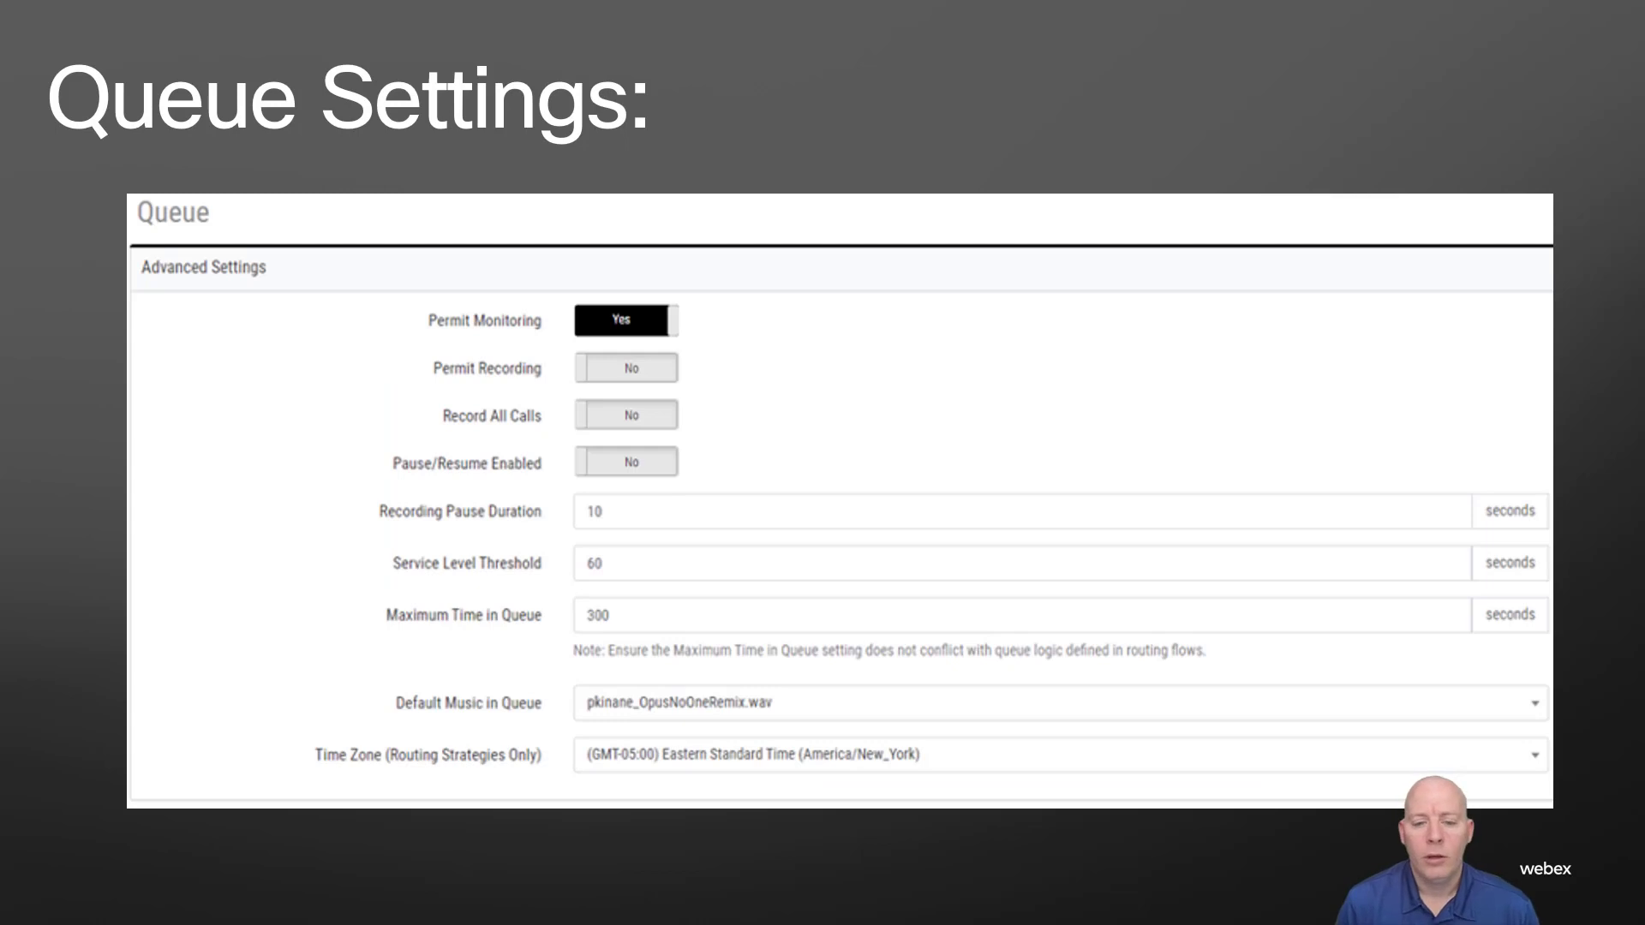
{"action": "key", "text": "Right"}
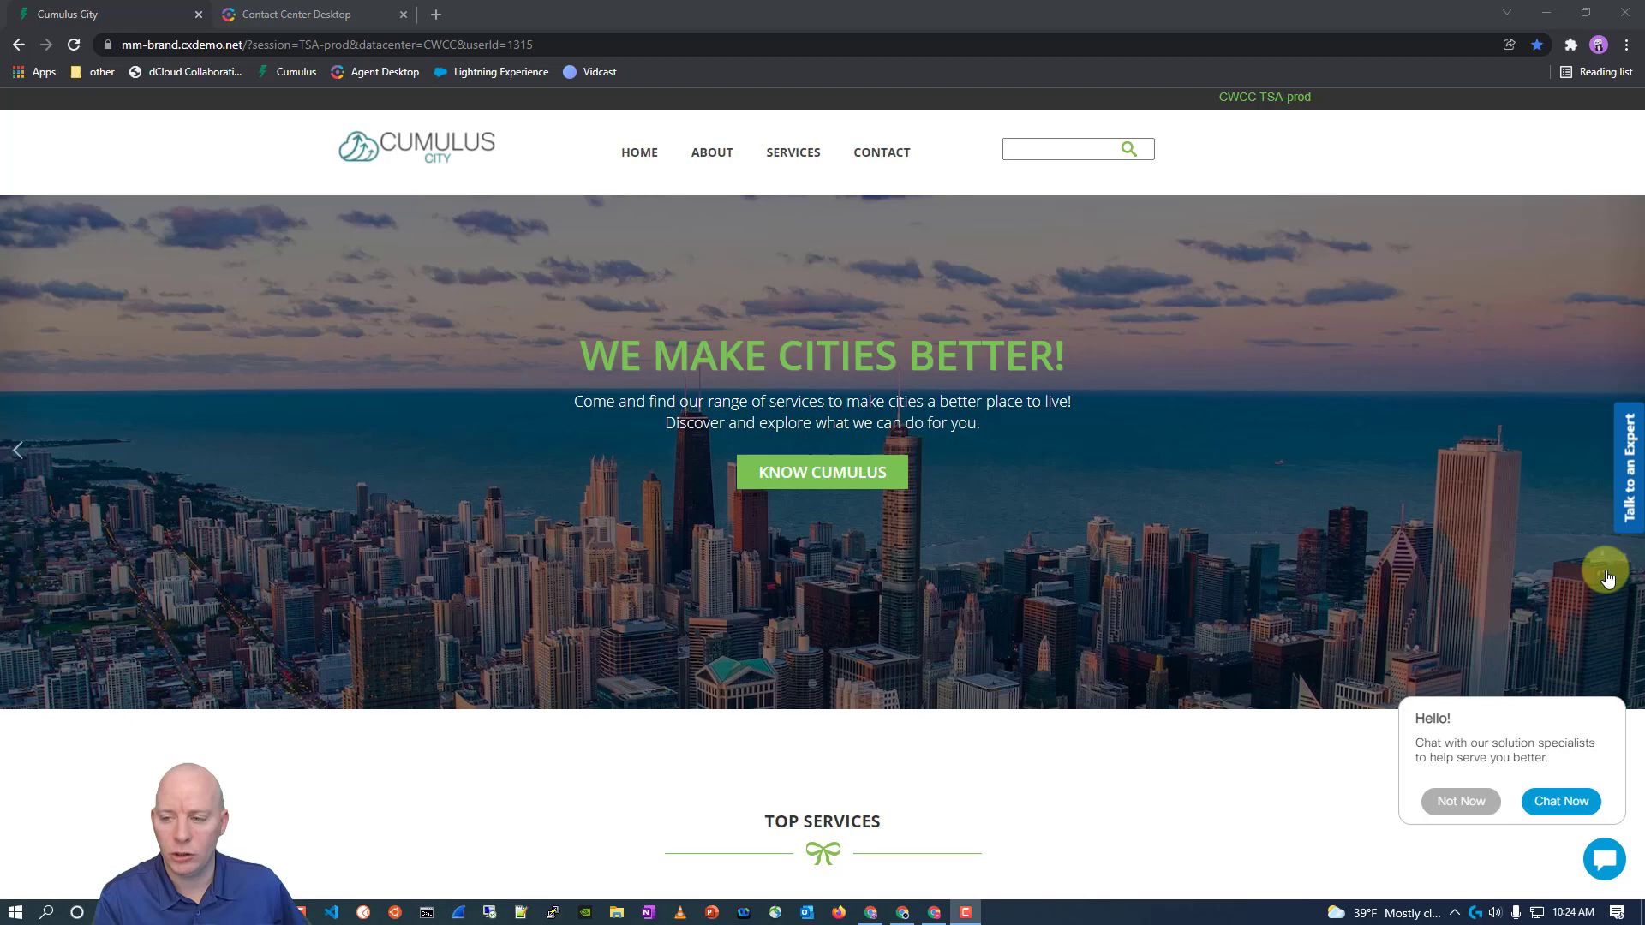
- Bring up the talk-to-an-expert options and open the chat request form
{"action": "left_click", "coordinate": [1630, 471]}
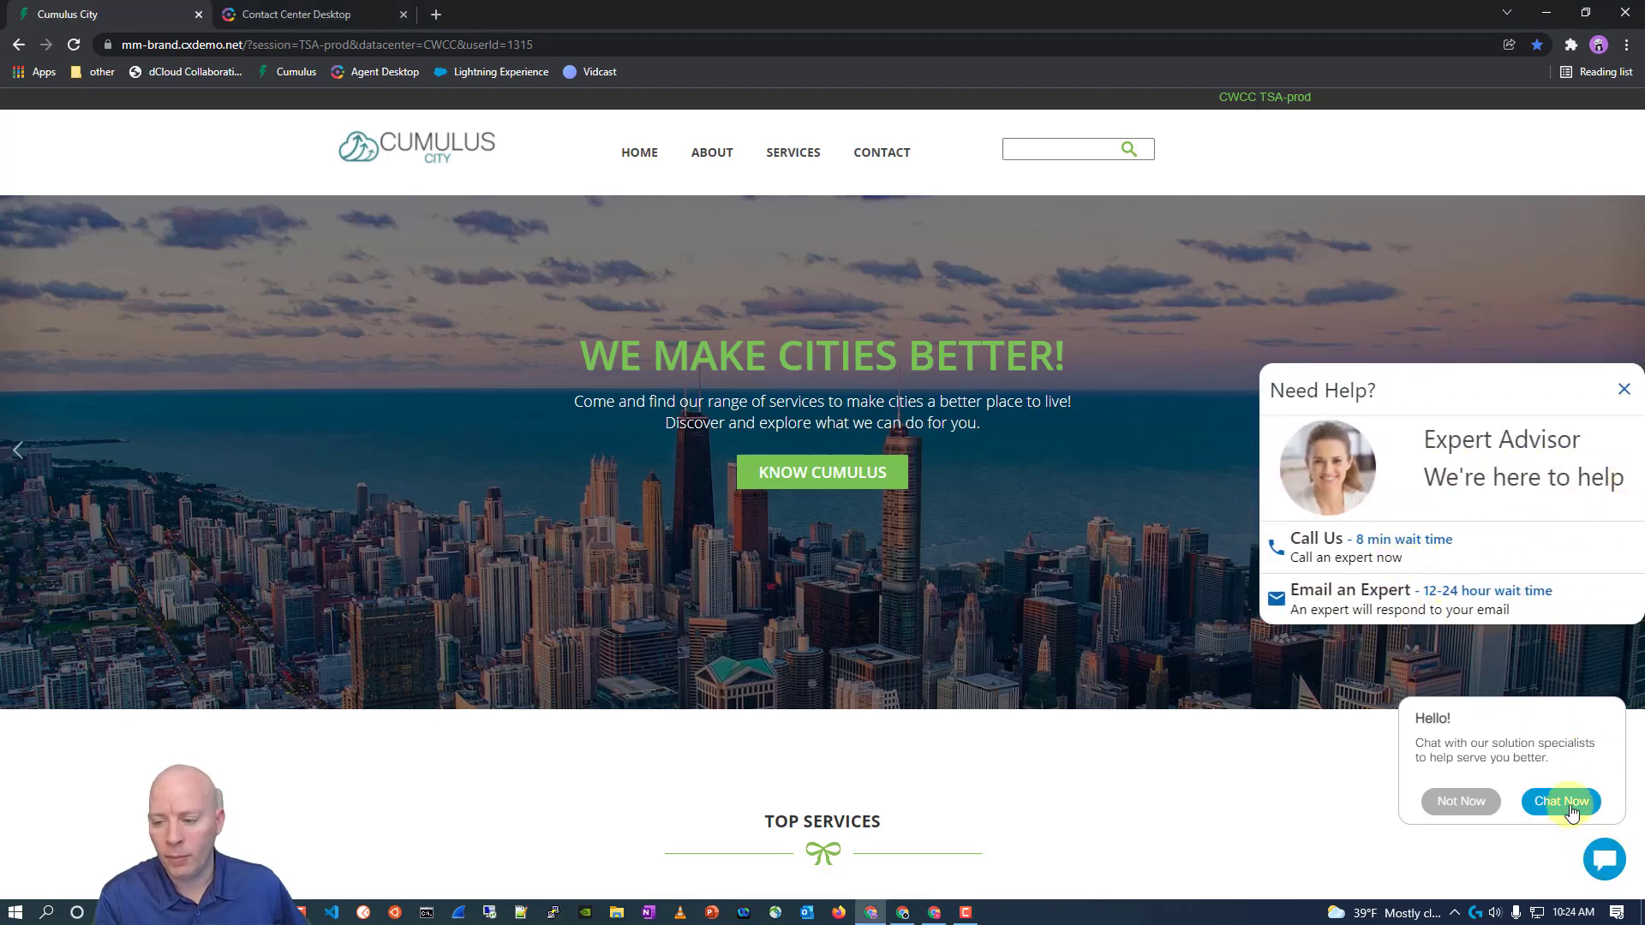
{"action": "left_click", "coordinate": [1623, 390]}
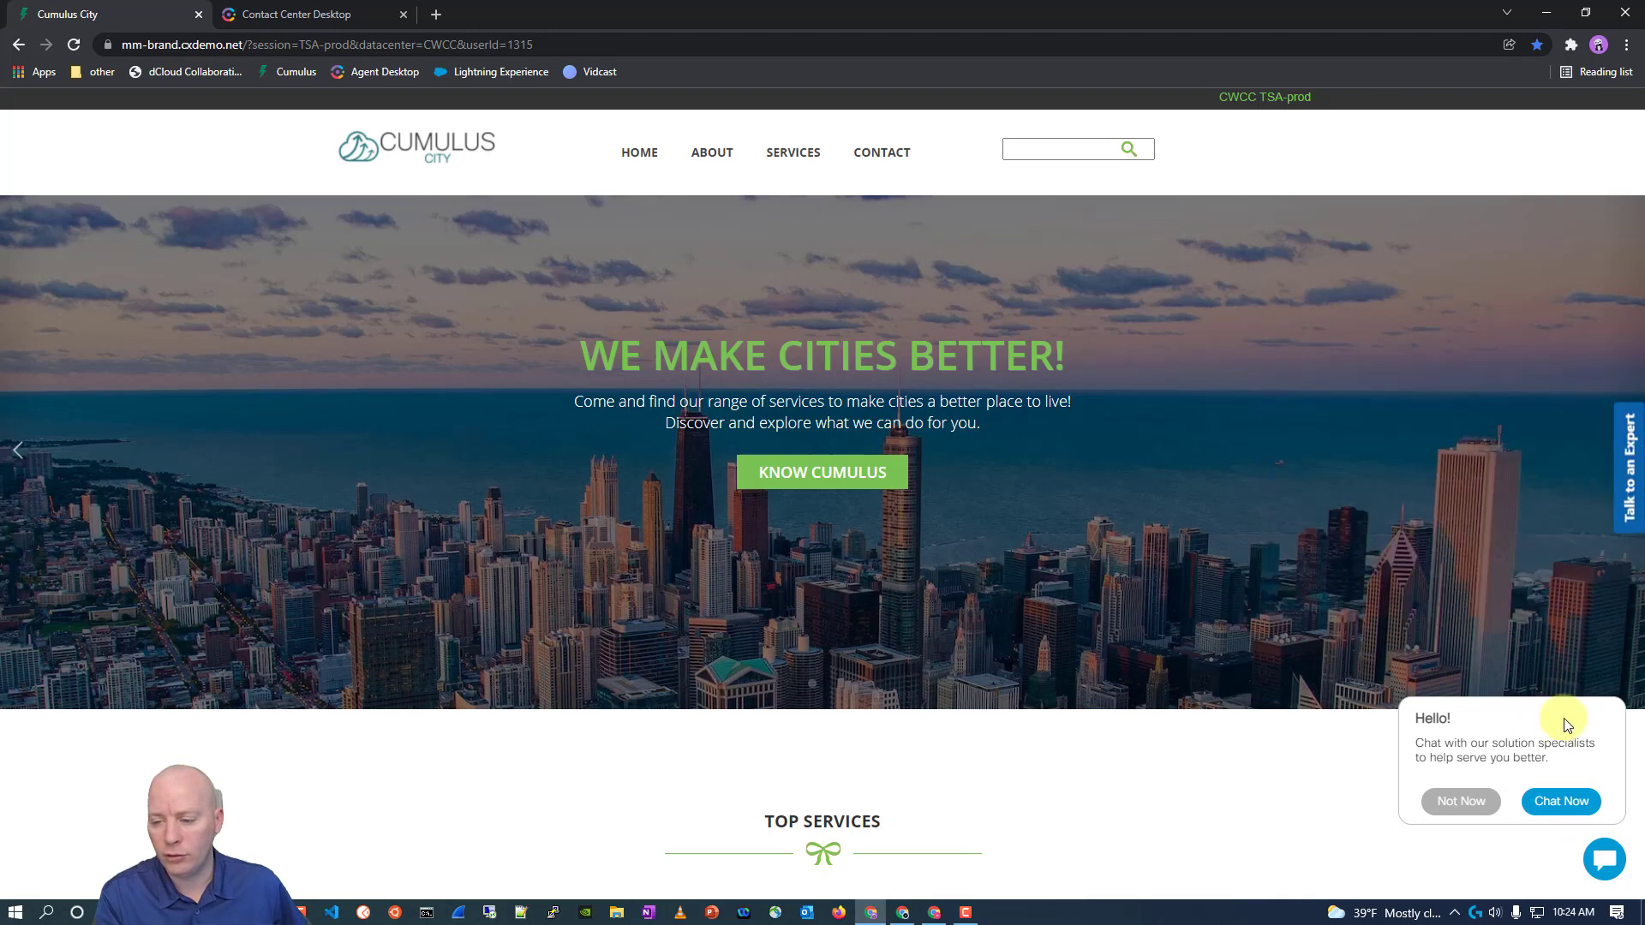
{"action": "left_click", "coordinate": [1561, 801]}
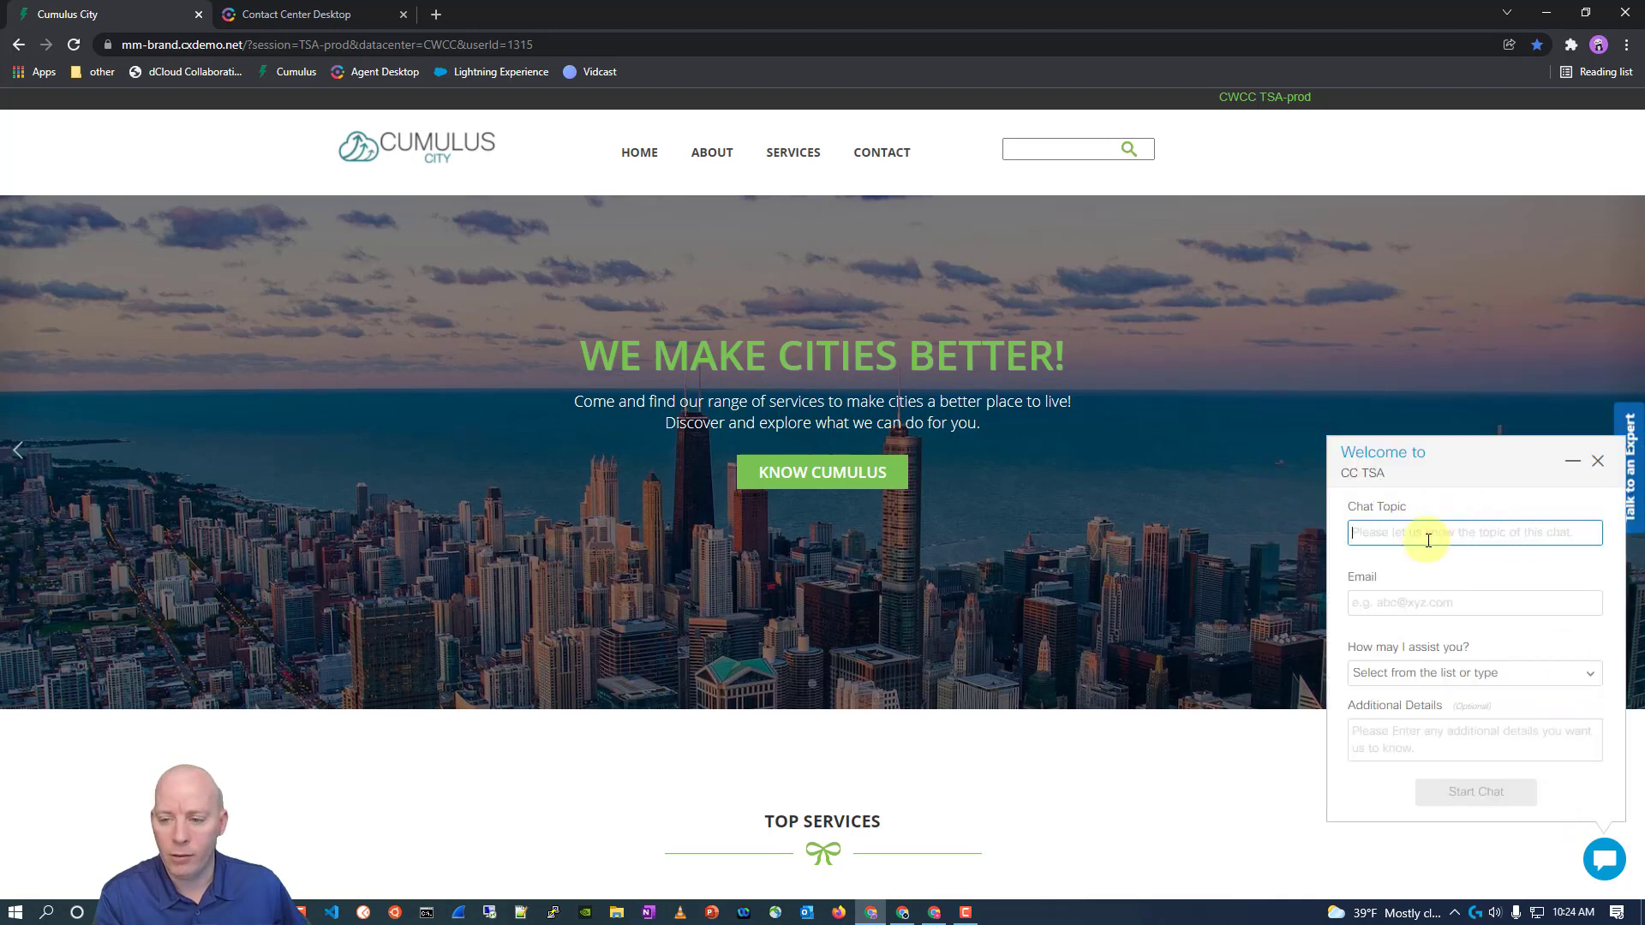
- Paste the bill topic, contact e-mail and recent-bill details, choose Billing, and start the chat
{"action": "type", "text": "I want to know about a bill"}
{"action": "left_click", "coordinate": [1410, 612]}
{"action": "key", "text": "ctrl+v"}
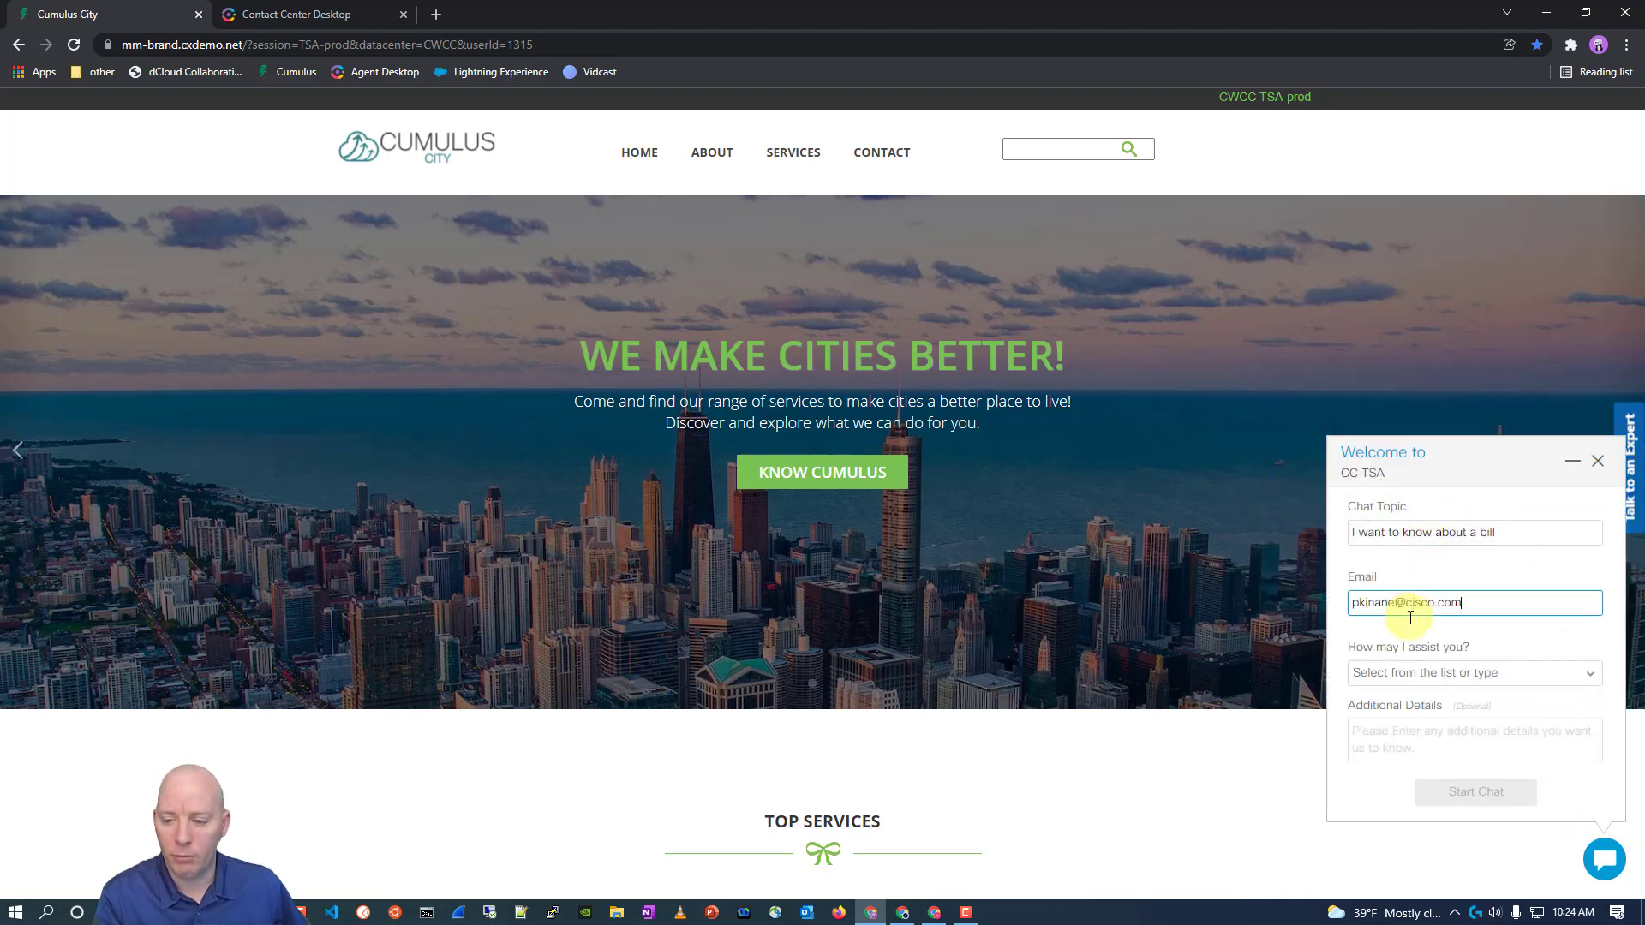
{"action": "left_click", "coordinate": [1401, 674]}
{"action": "left_click", "coordinate": [1399, 710]}
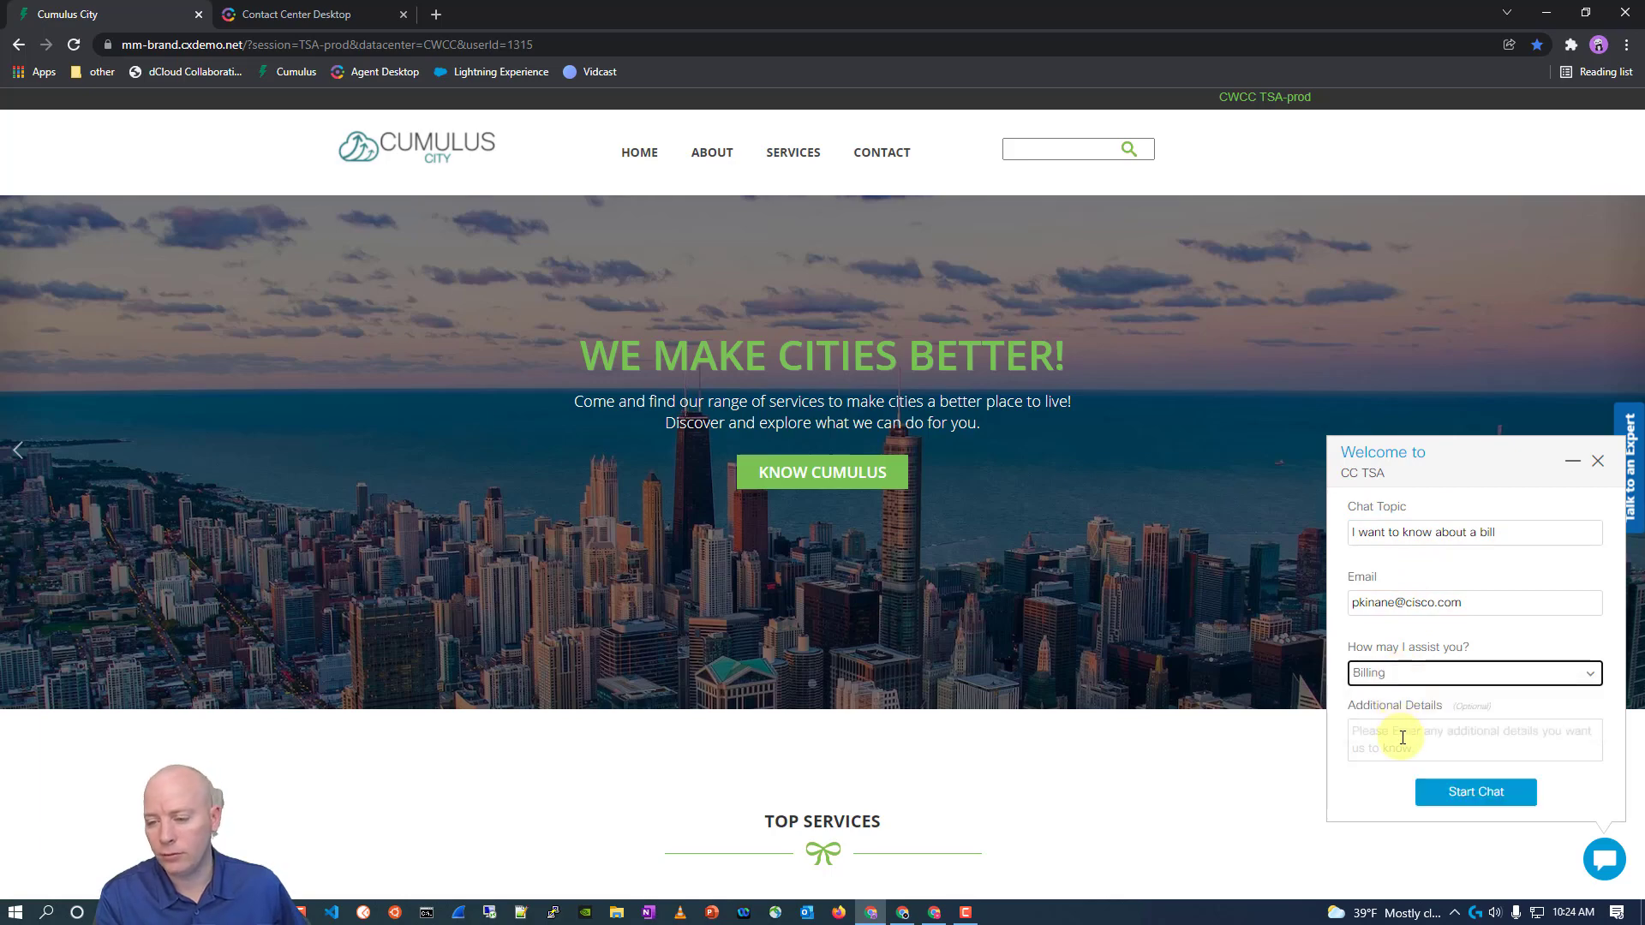
{"action": "left_click", "coordinate": [1389, 739]}
{"action": "type", "text": "I want to discuss the bill for my most recent visit"}
{"action": "left_click", "coordinate": [1476, 792]}
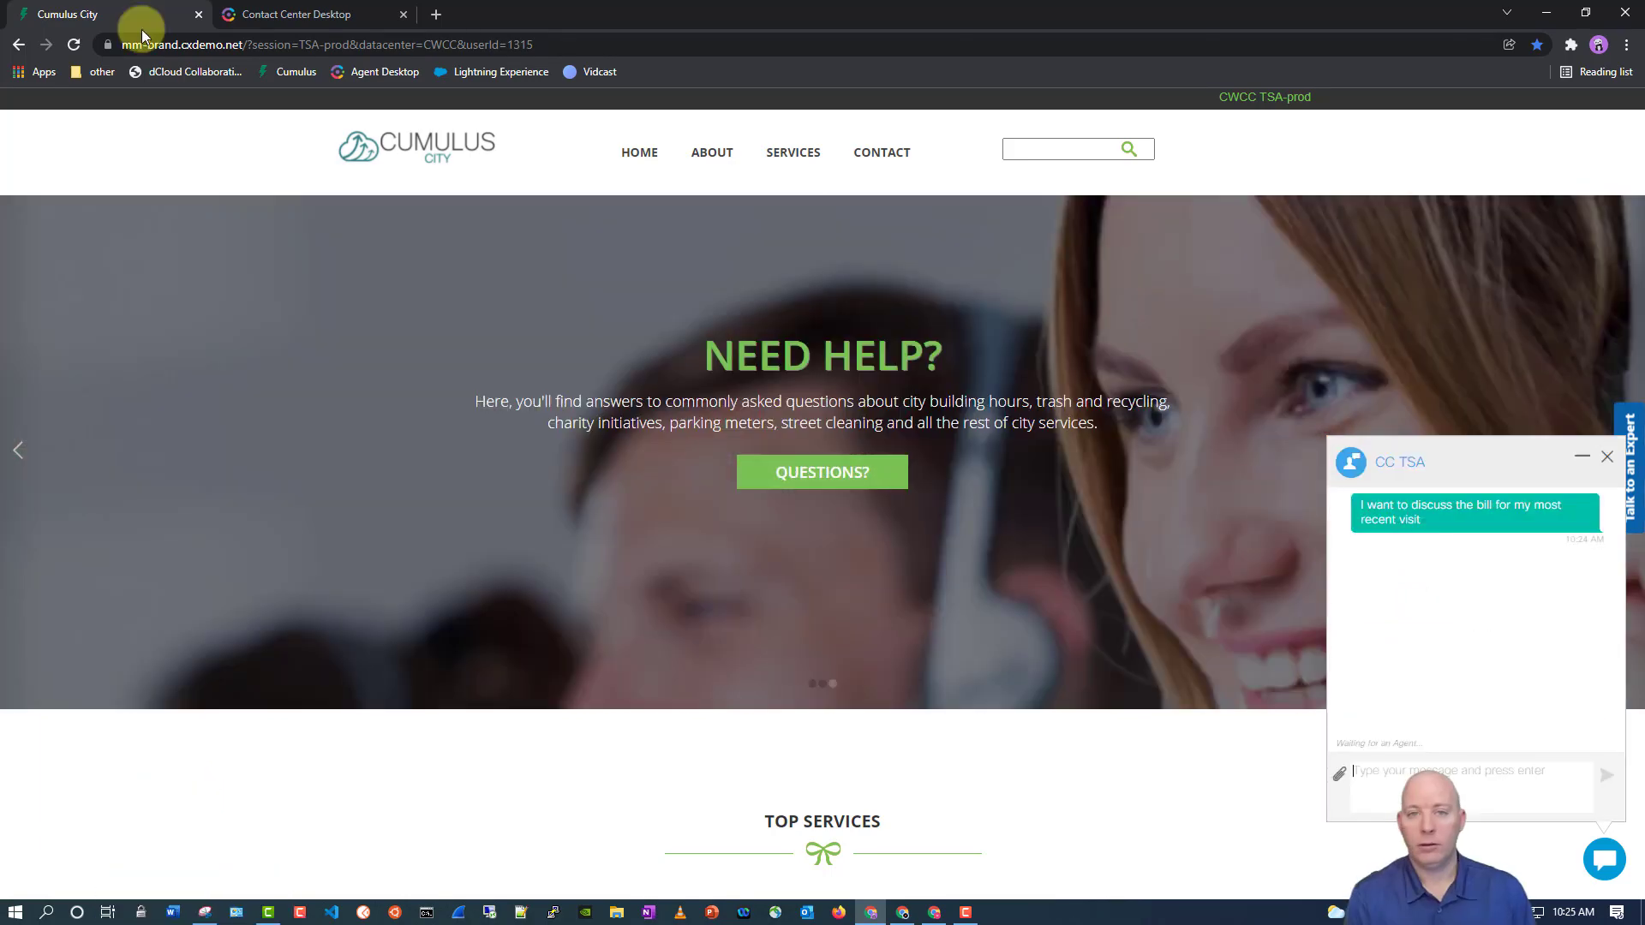
- Switch to the agent desktop tab and turn on Dark Mode in the profile settings
{"action": "left_click", "coordinate": [231, 14]}
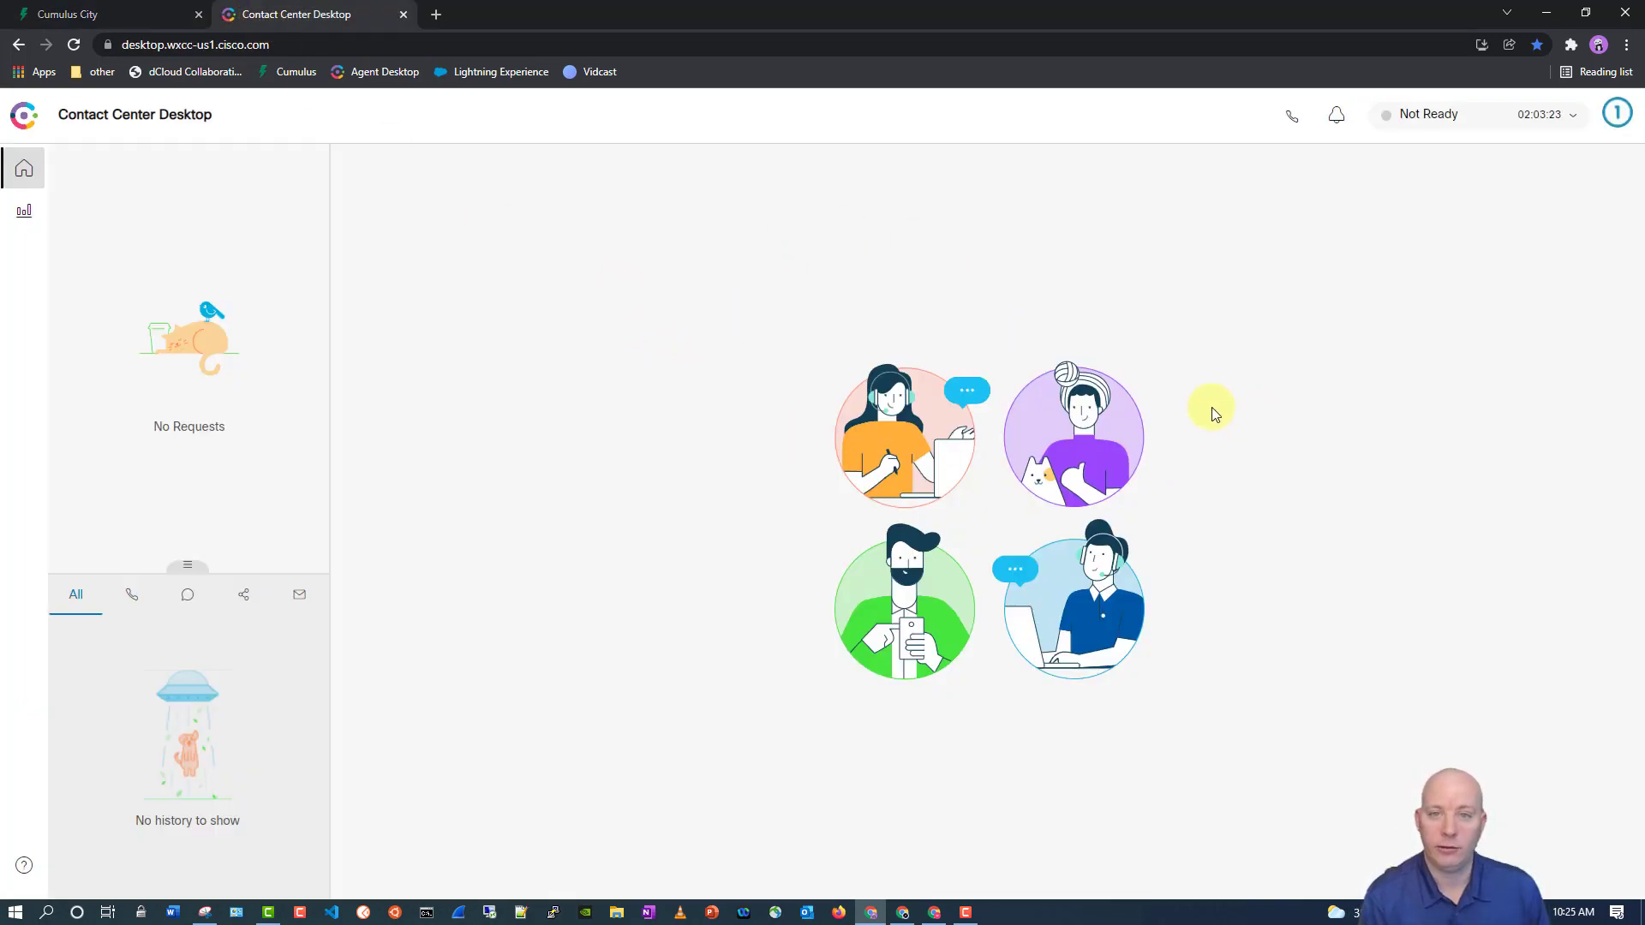
{"action": "left_click", "coordinate": [1617, 113]}
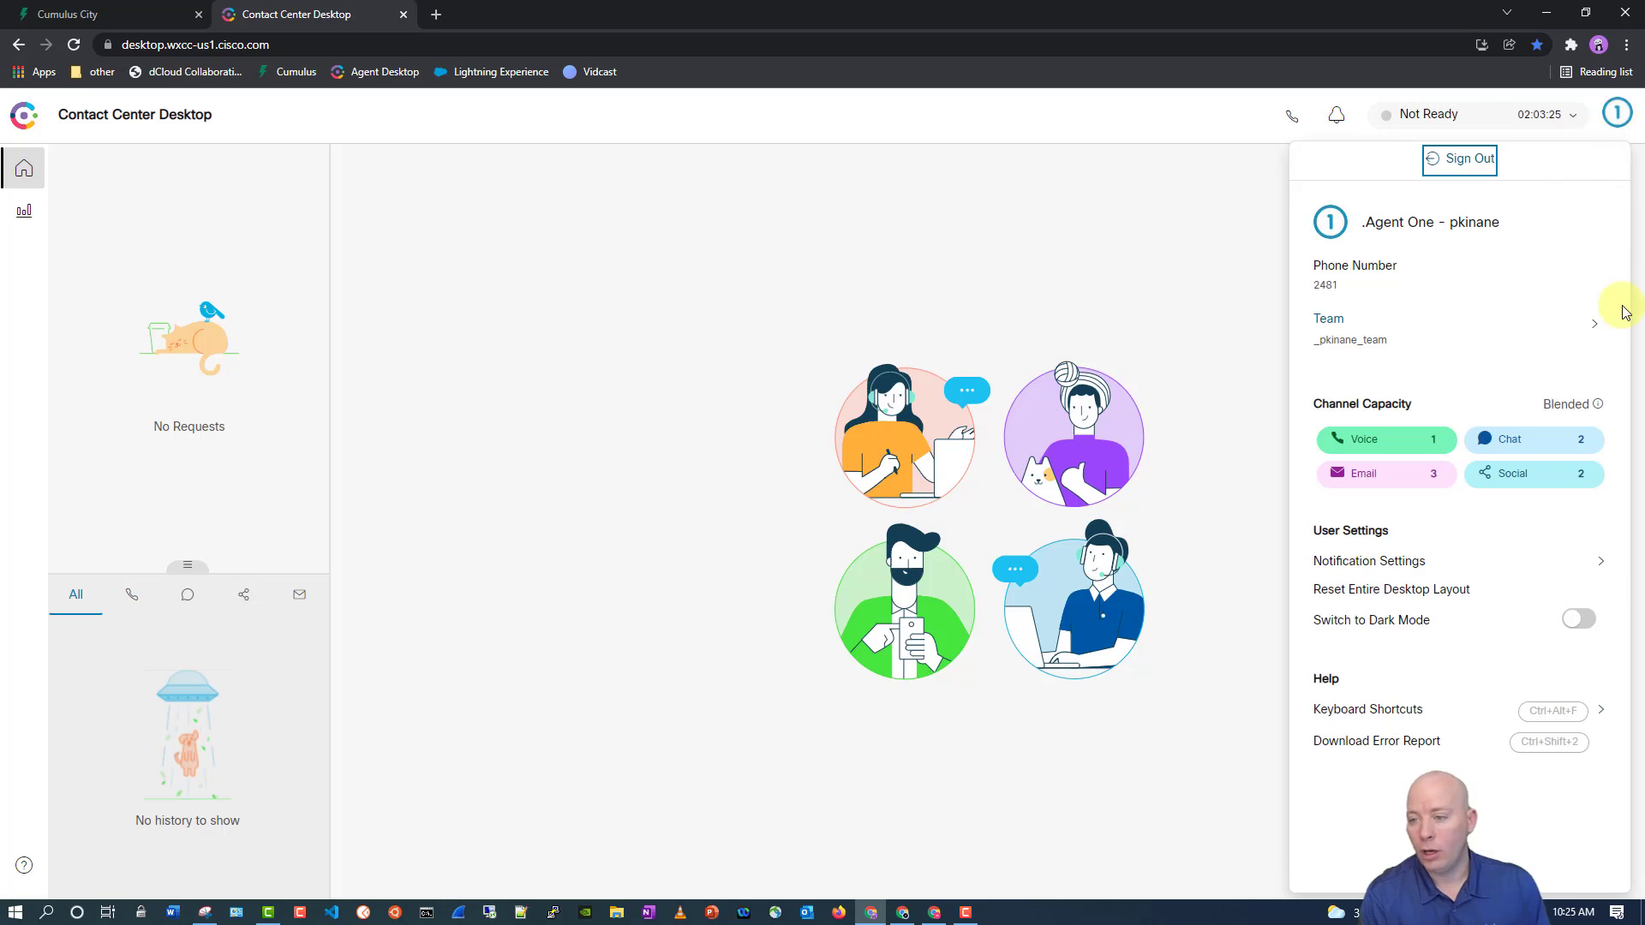
{"action": "left_click", "coordinate": [1579, 618]}
{"action": "left_click", "coordinate": [1033, 225]}
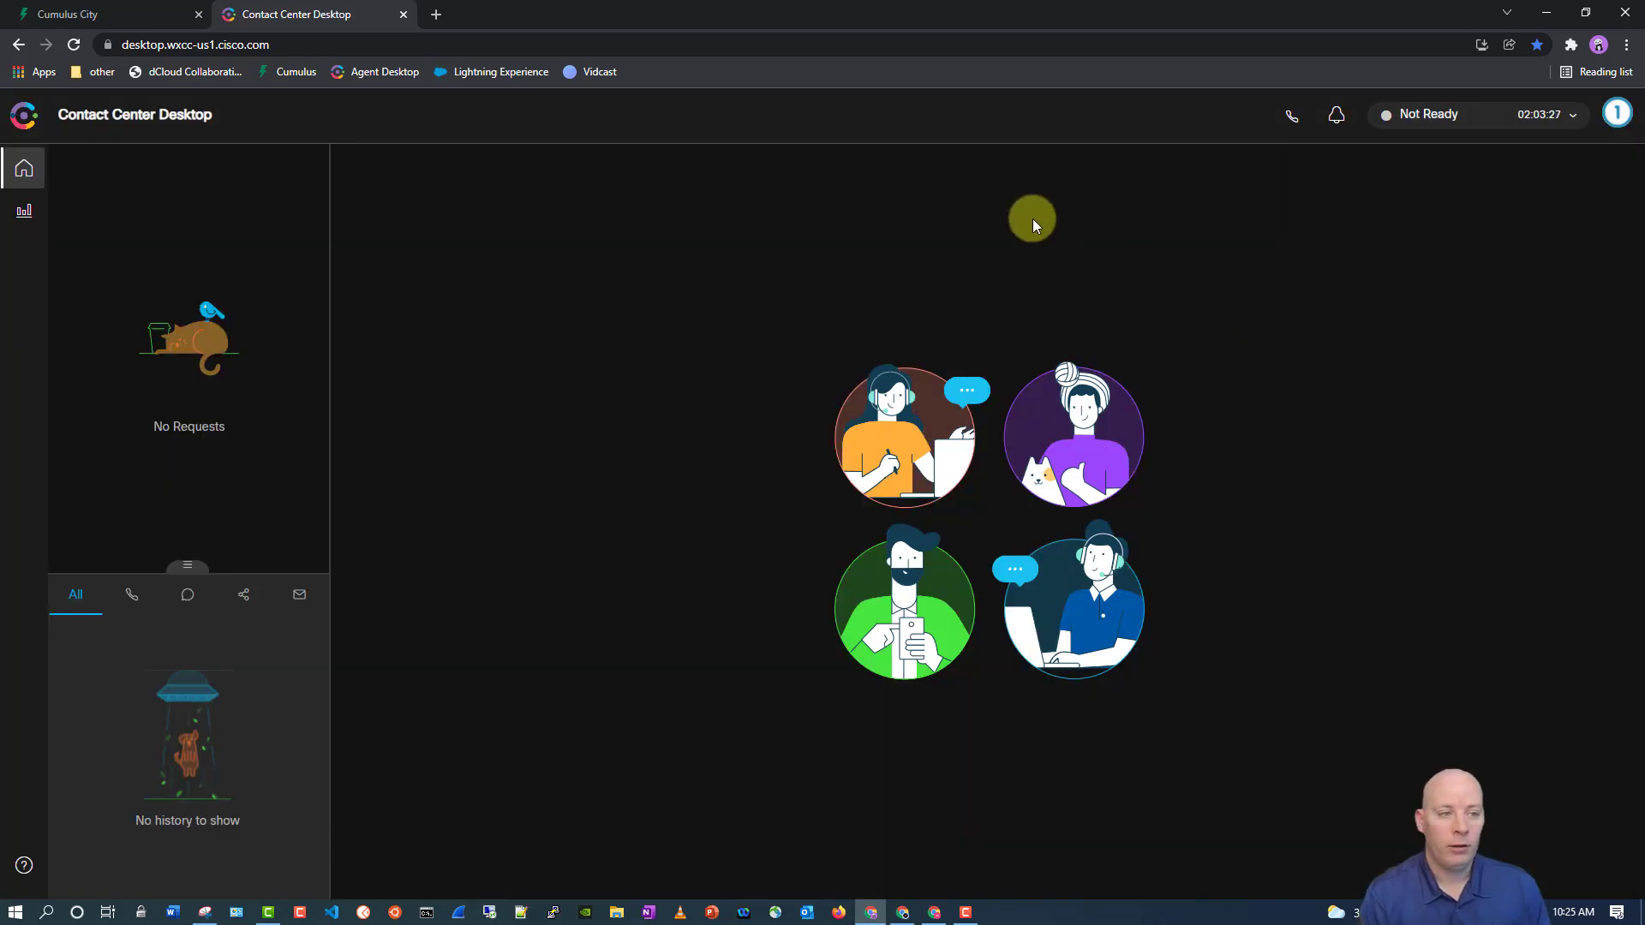
- View the agent performance statistics dashboard, then set the agent status to Available
{"action": "left_click", "coordinate": [1428, 114]}
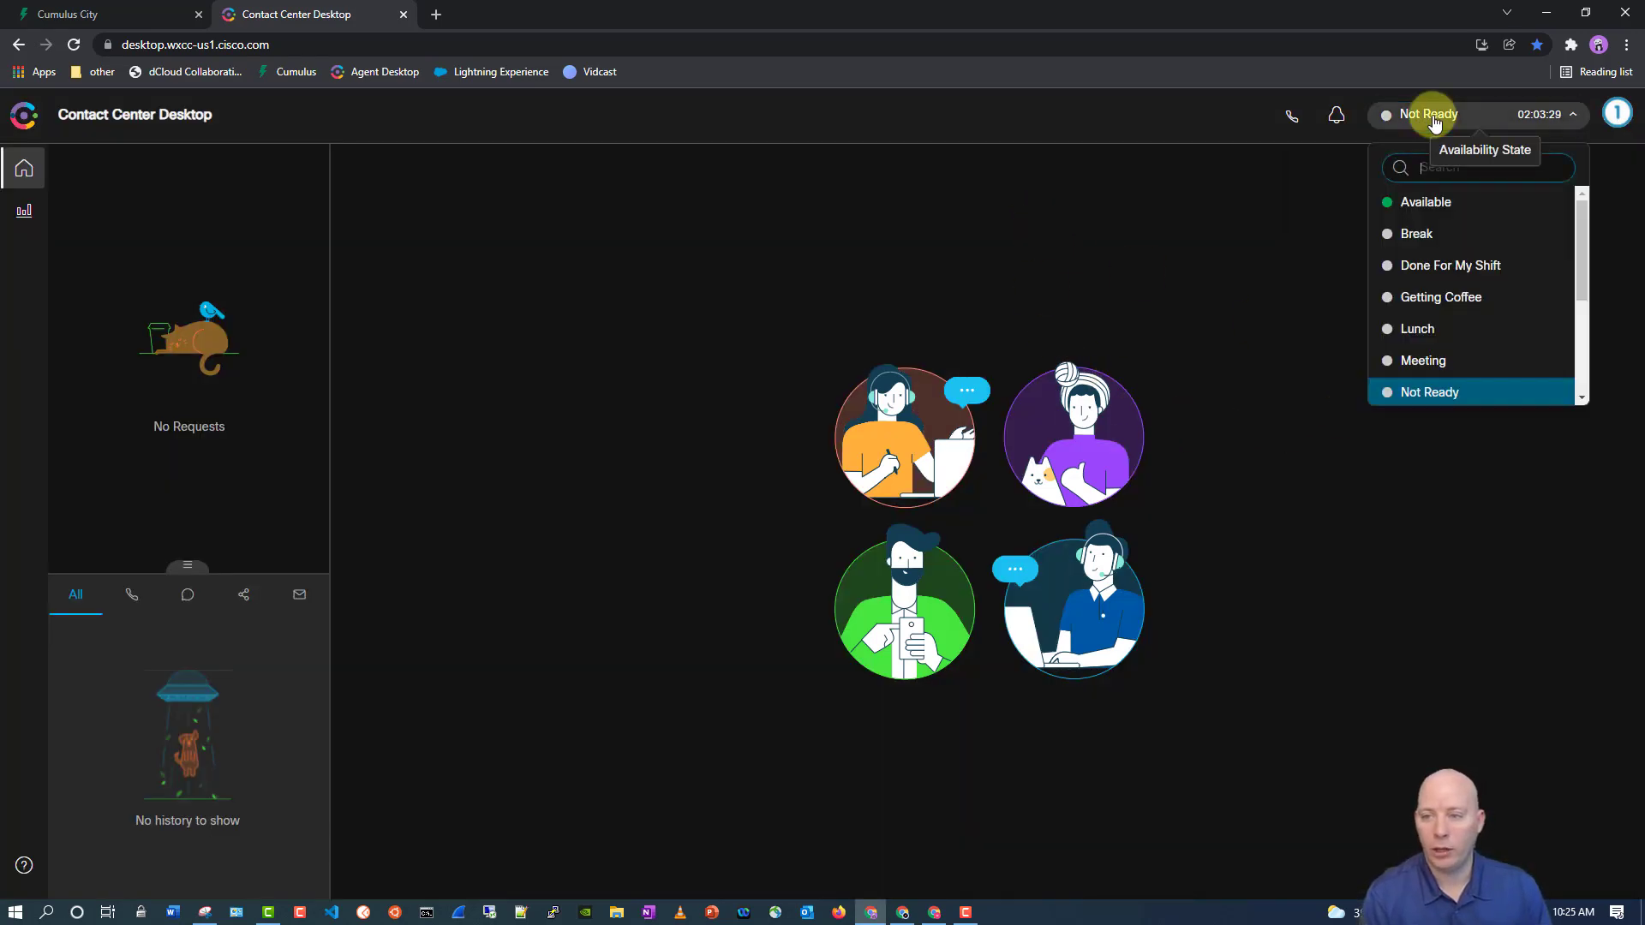
{"action": "left_click", "coordinate": [1087, 286]}
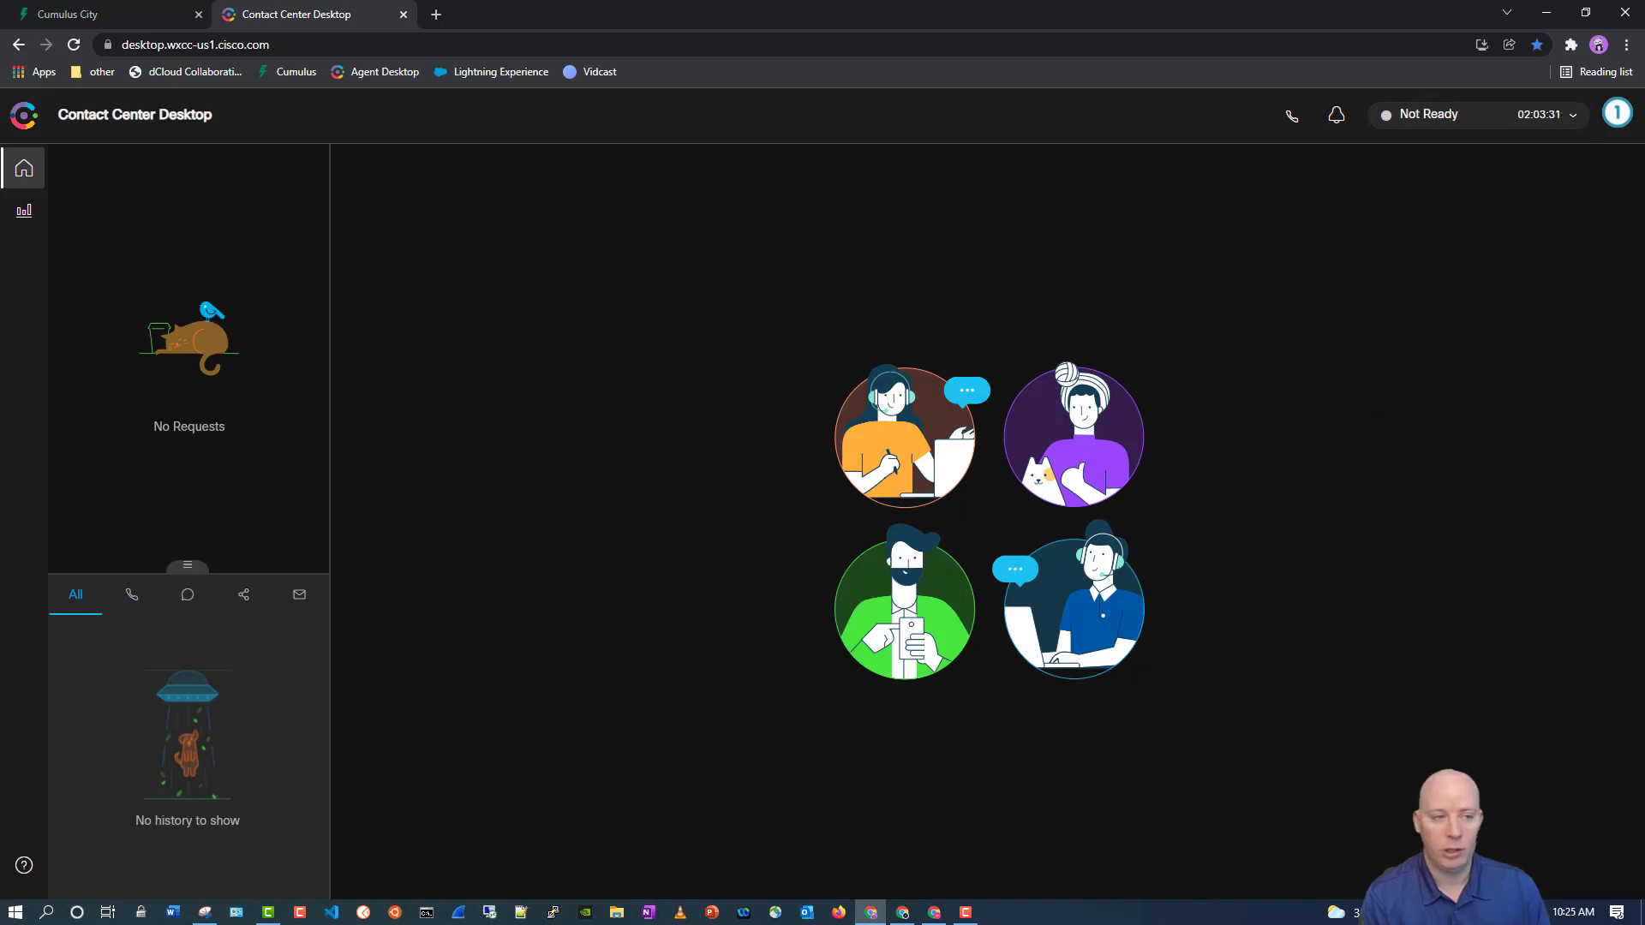
{"action": "left_click", "coordinate": [28, 214]}
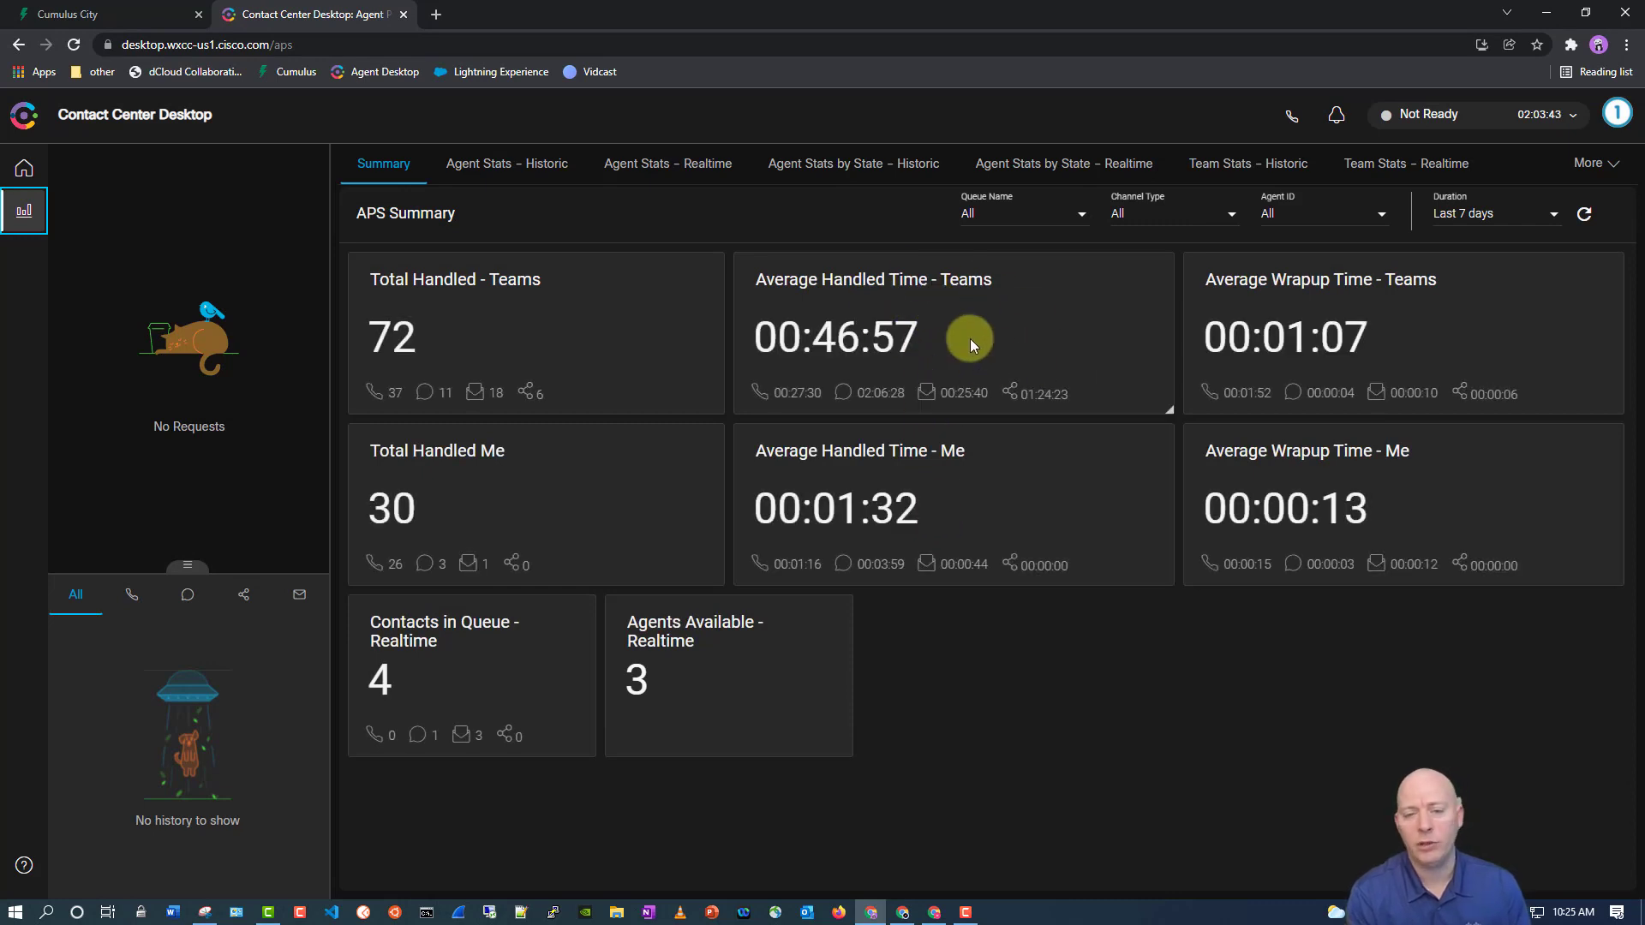
{"action": "left_click", "coordinate": [24, 168]}
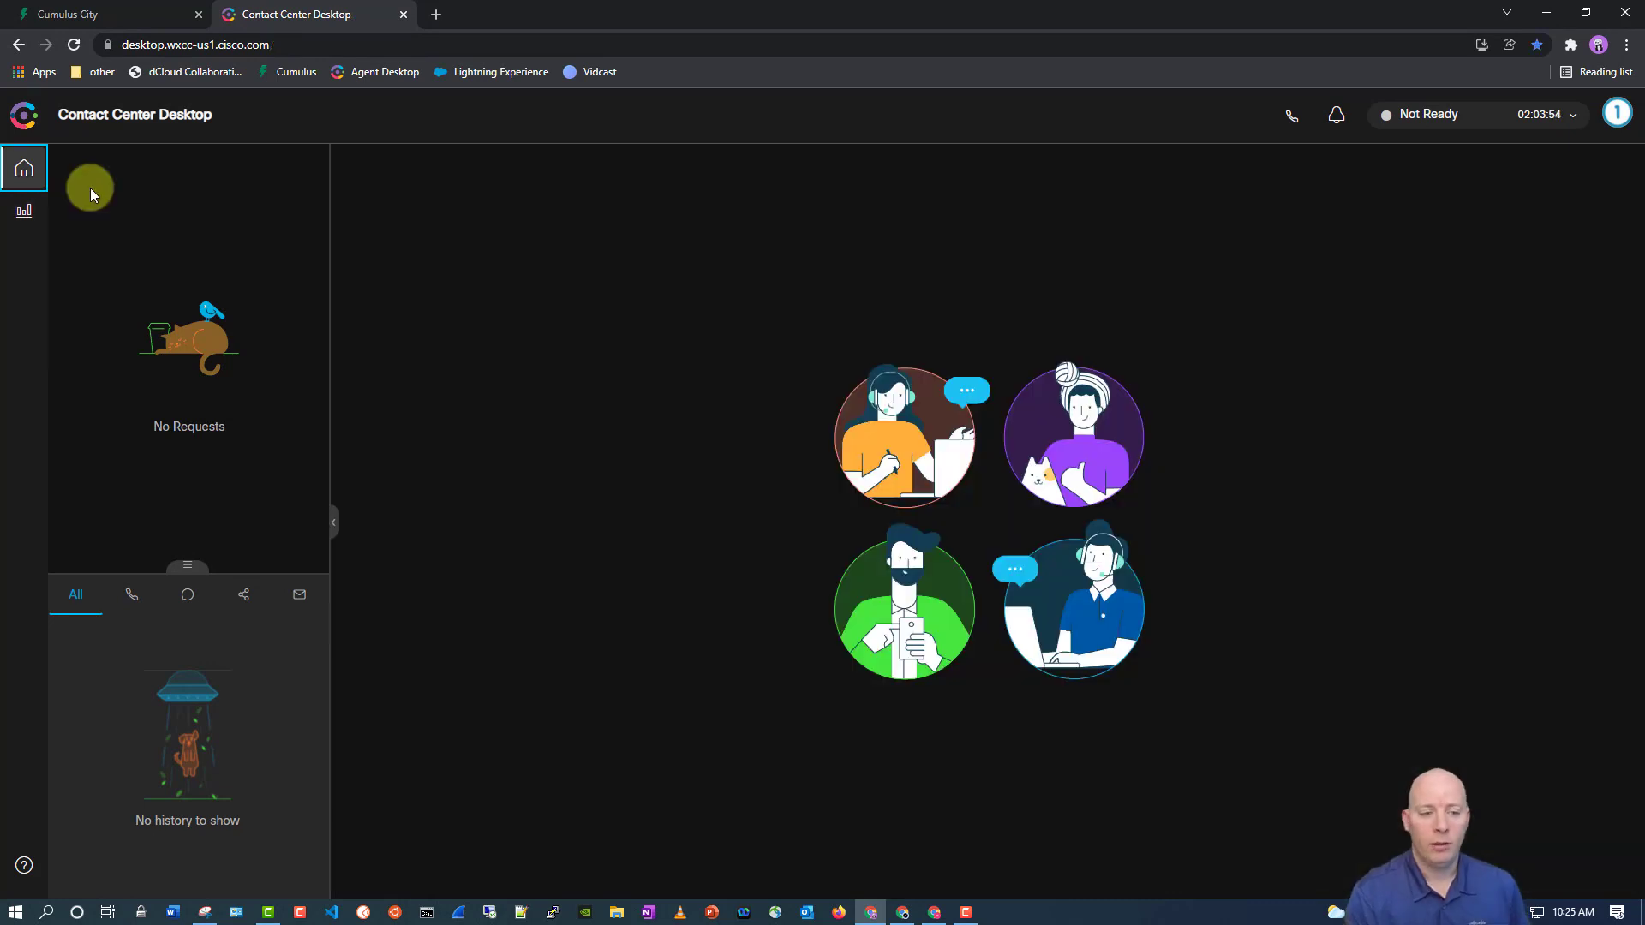
{"action": "left_click", "coordinate": [1480, 118]}
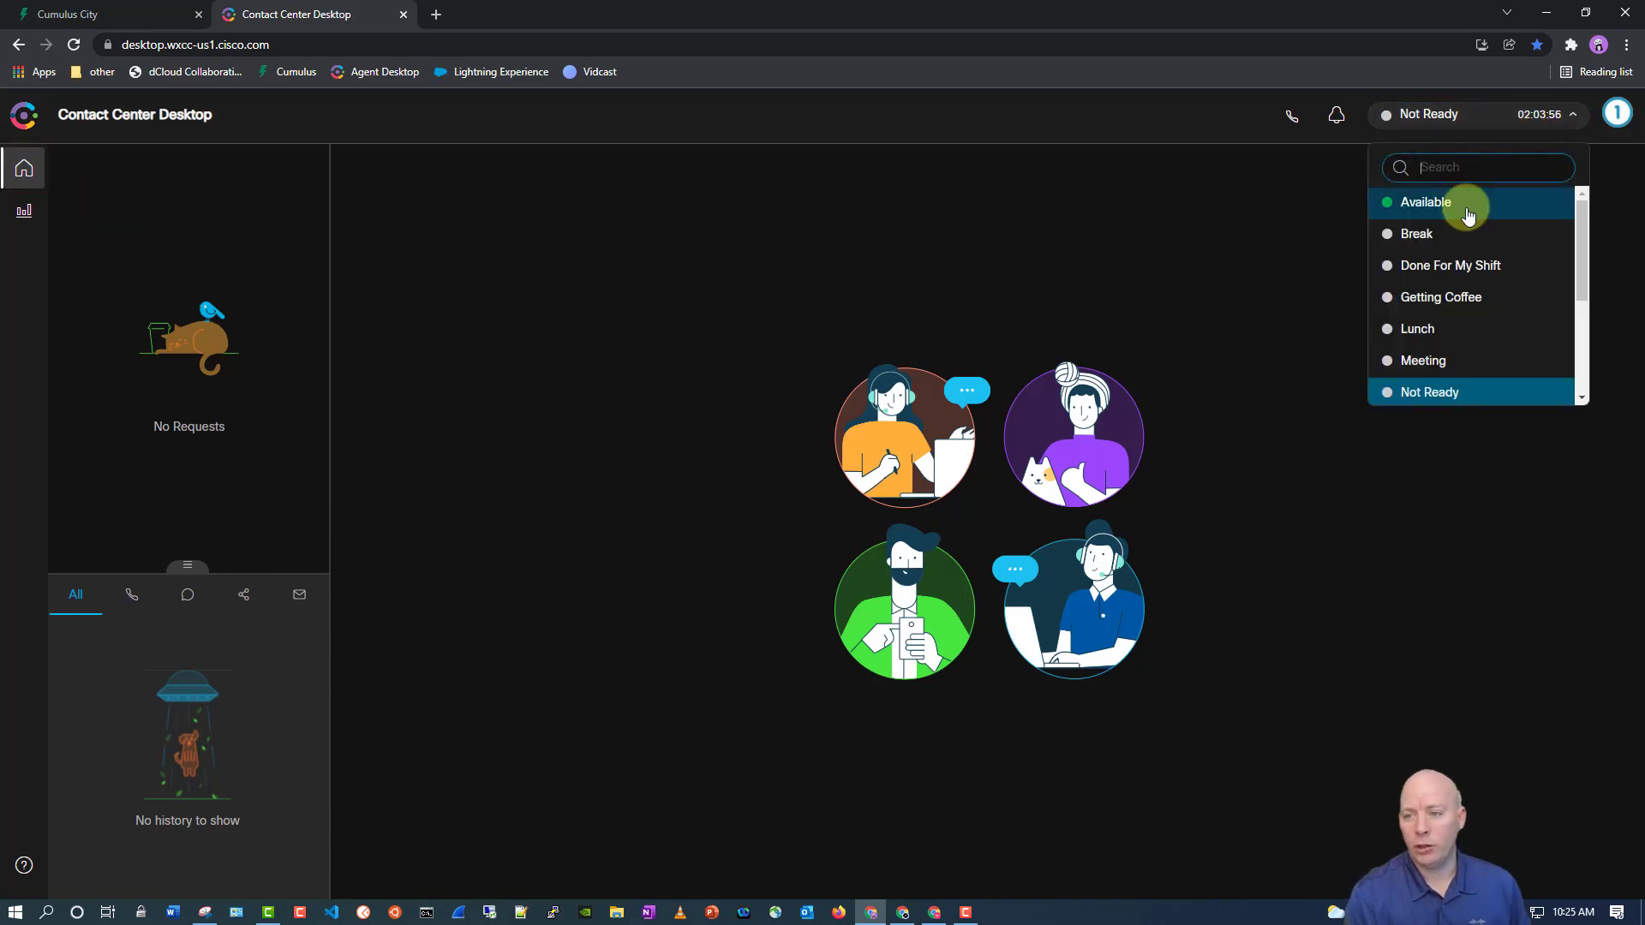
{"action": "left_click", "coordinate": [1463, 209]}
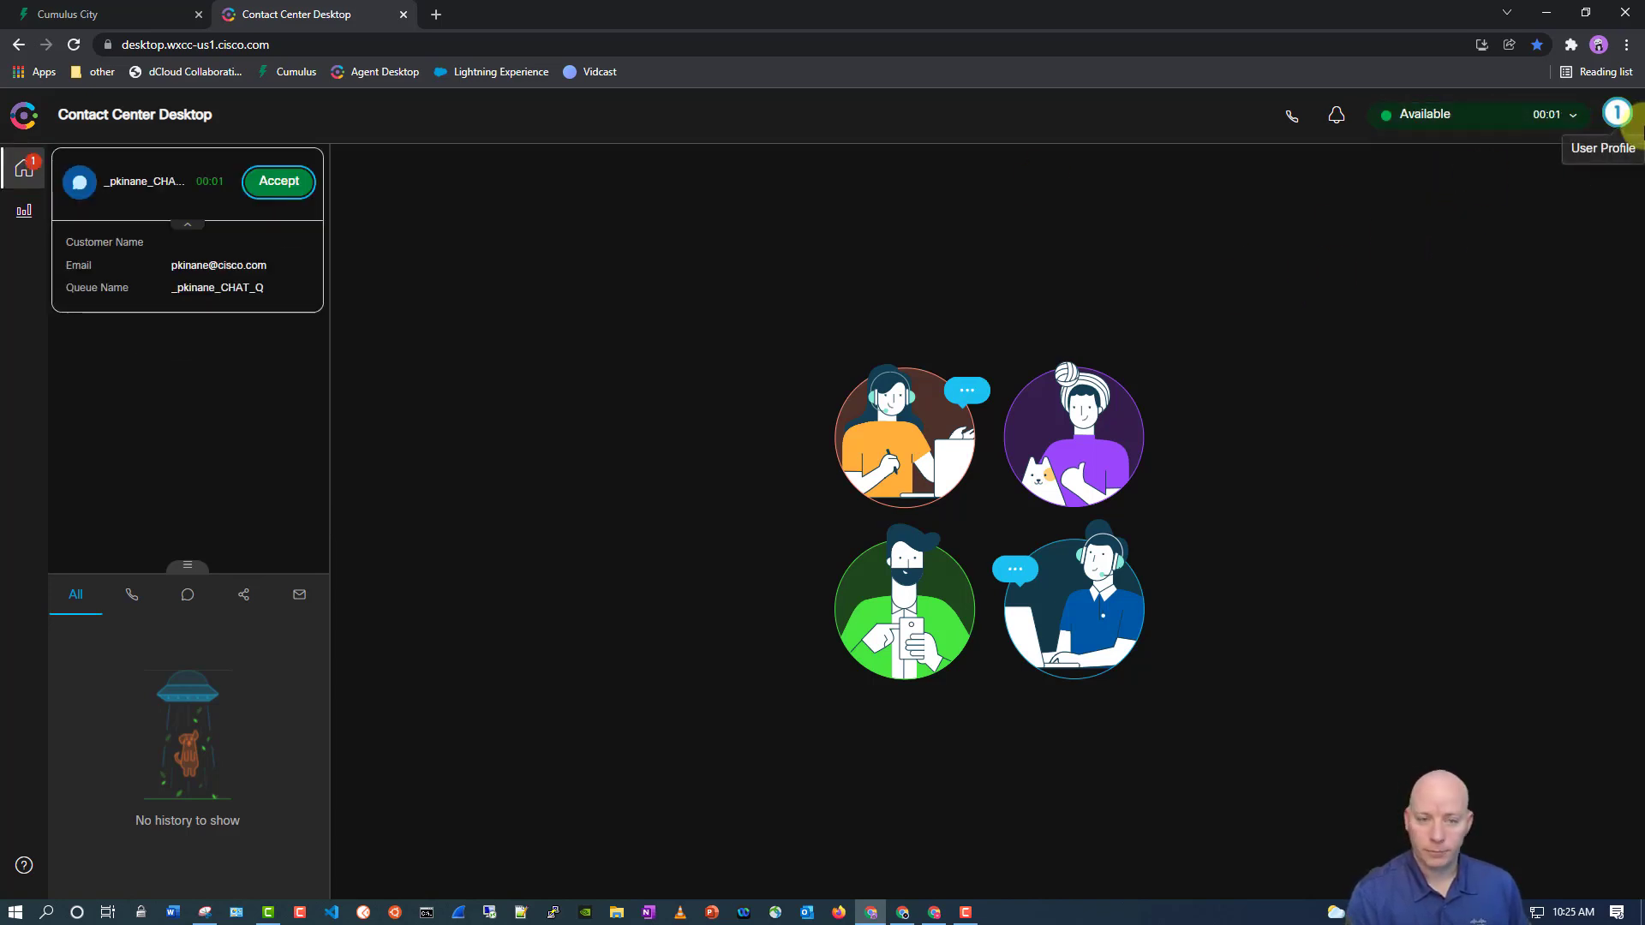
- Accept the incoming chat and send the Welcome predefined greeting to the customer
{"action": "left_click", "coordinate": [263, 187]}
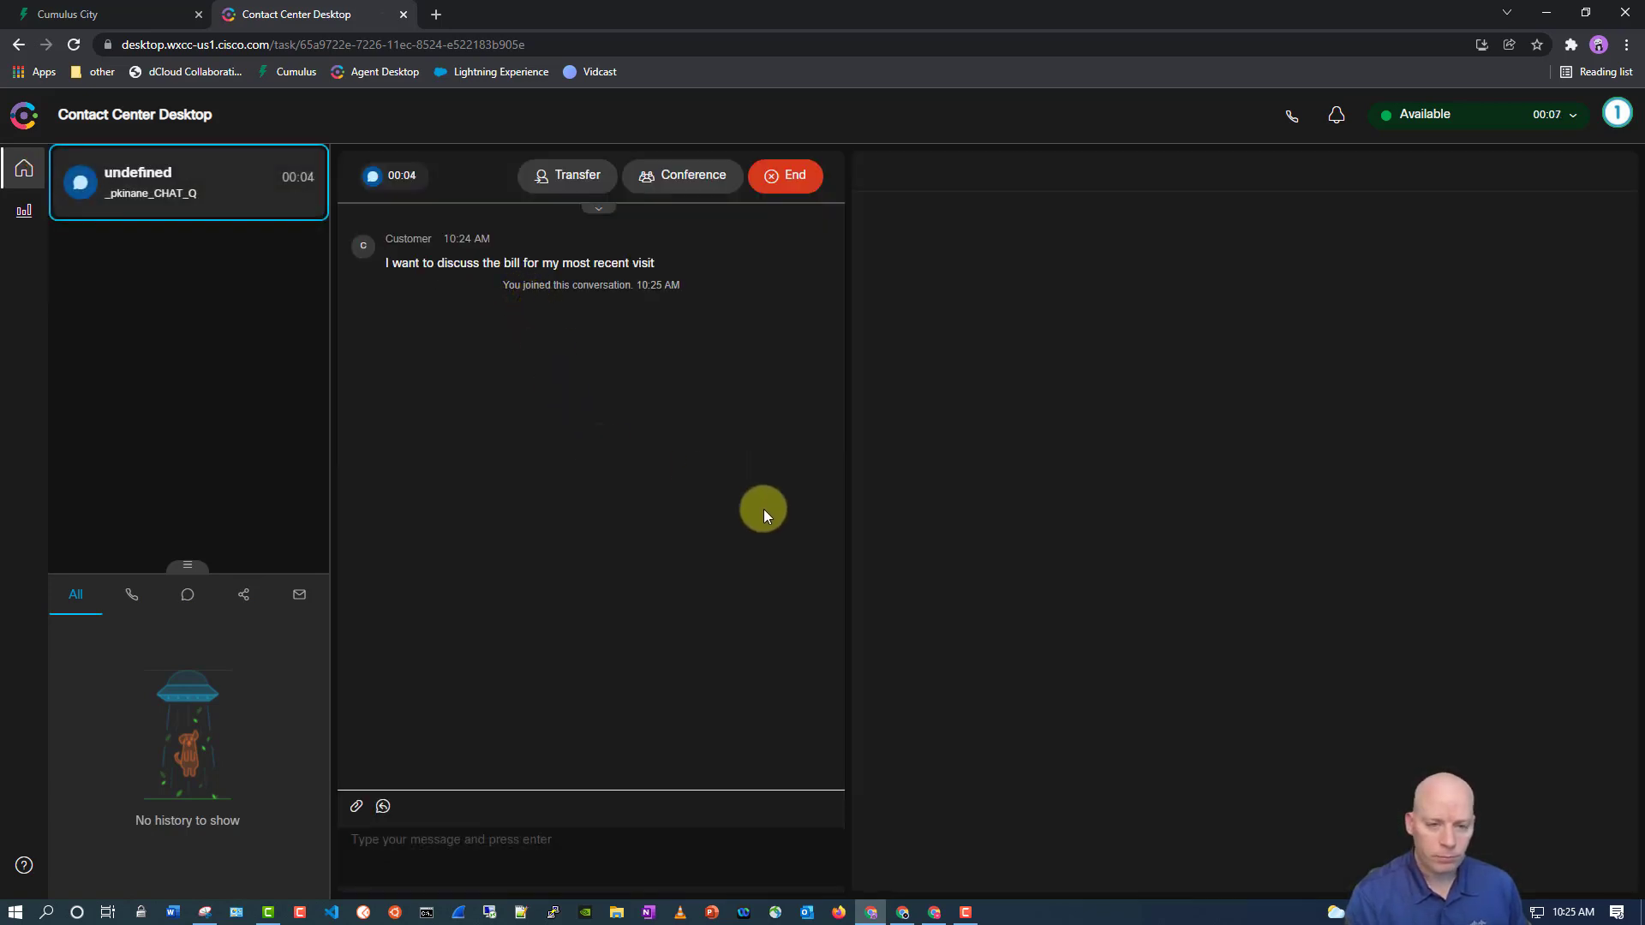
{"action": "left_click", "coordinate": [383, 807]}
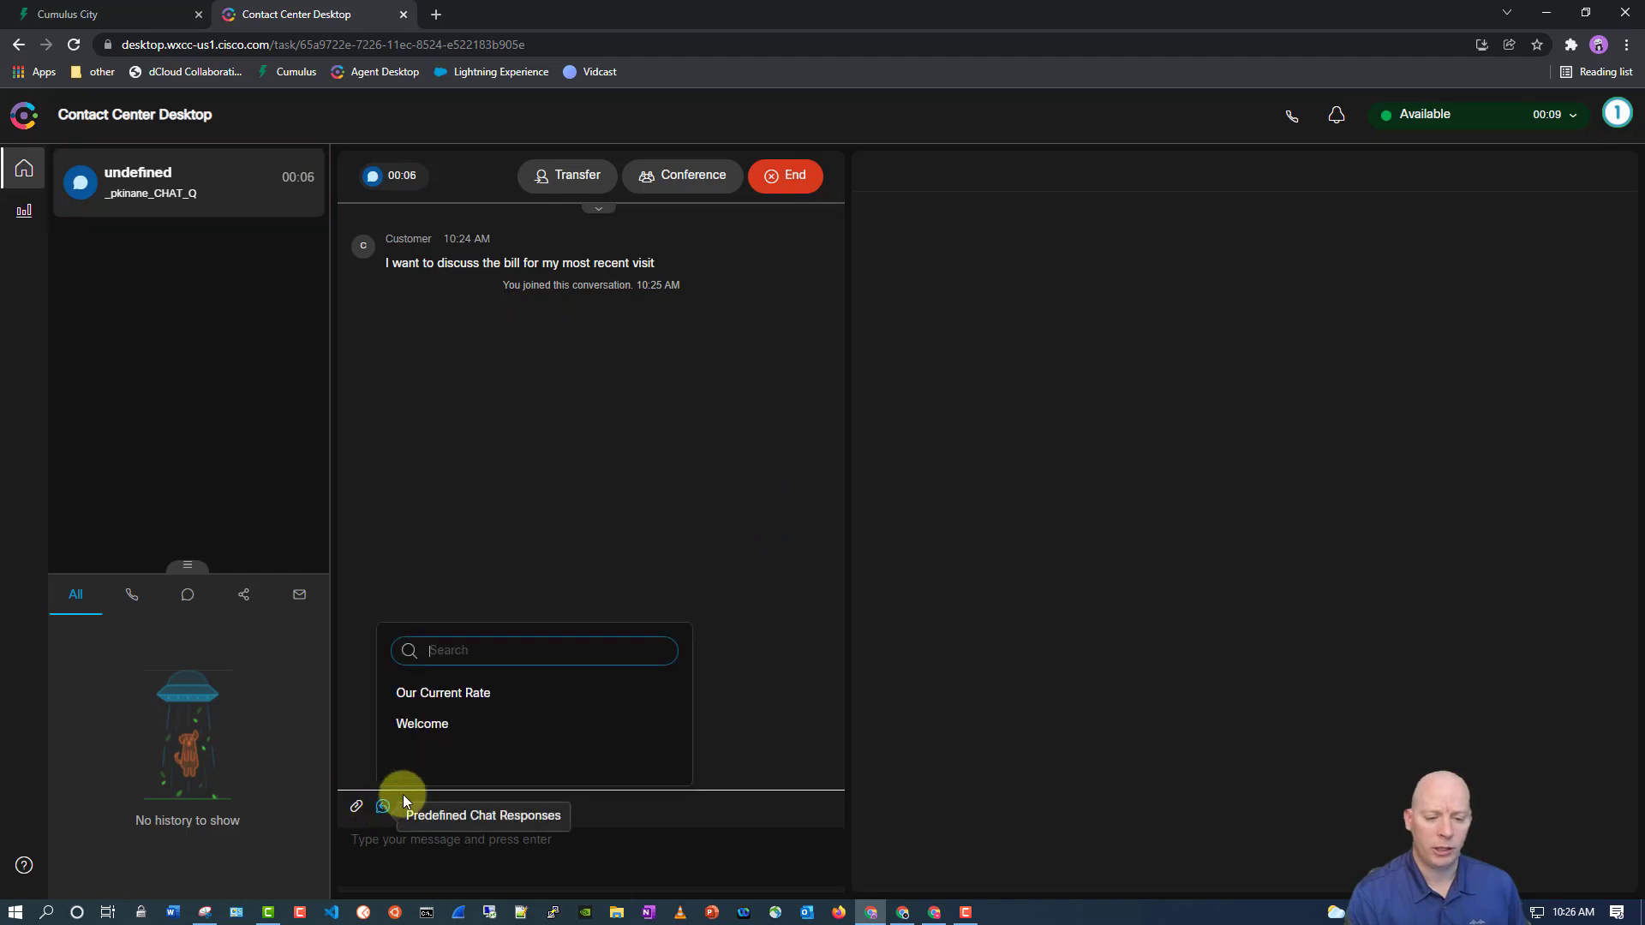
{"action": "left_click", "coordinate": [422, 727]}
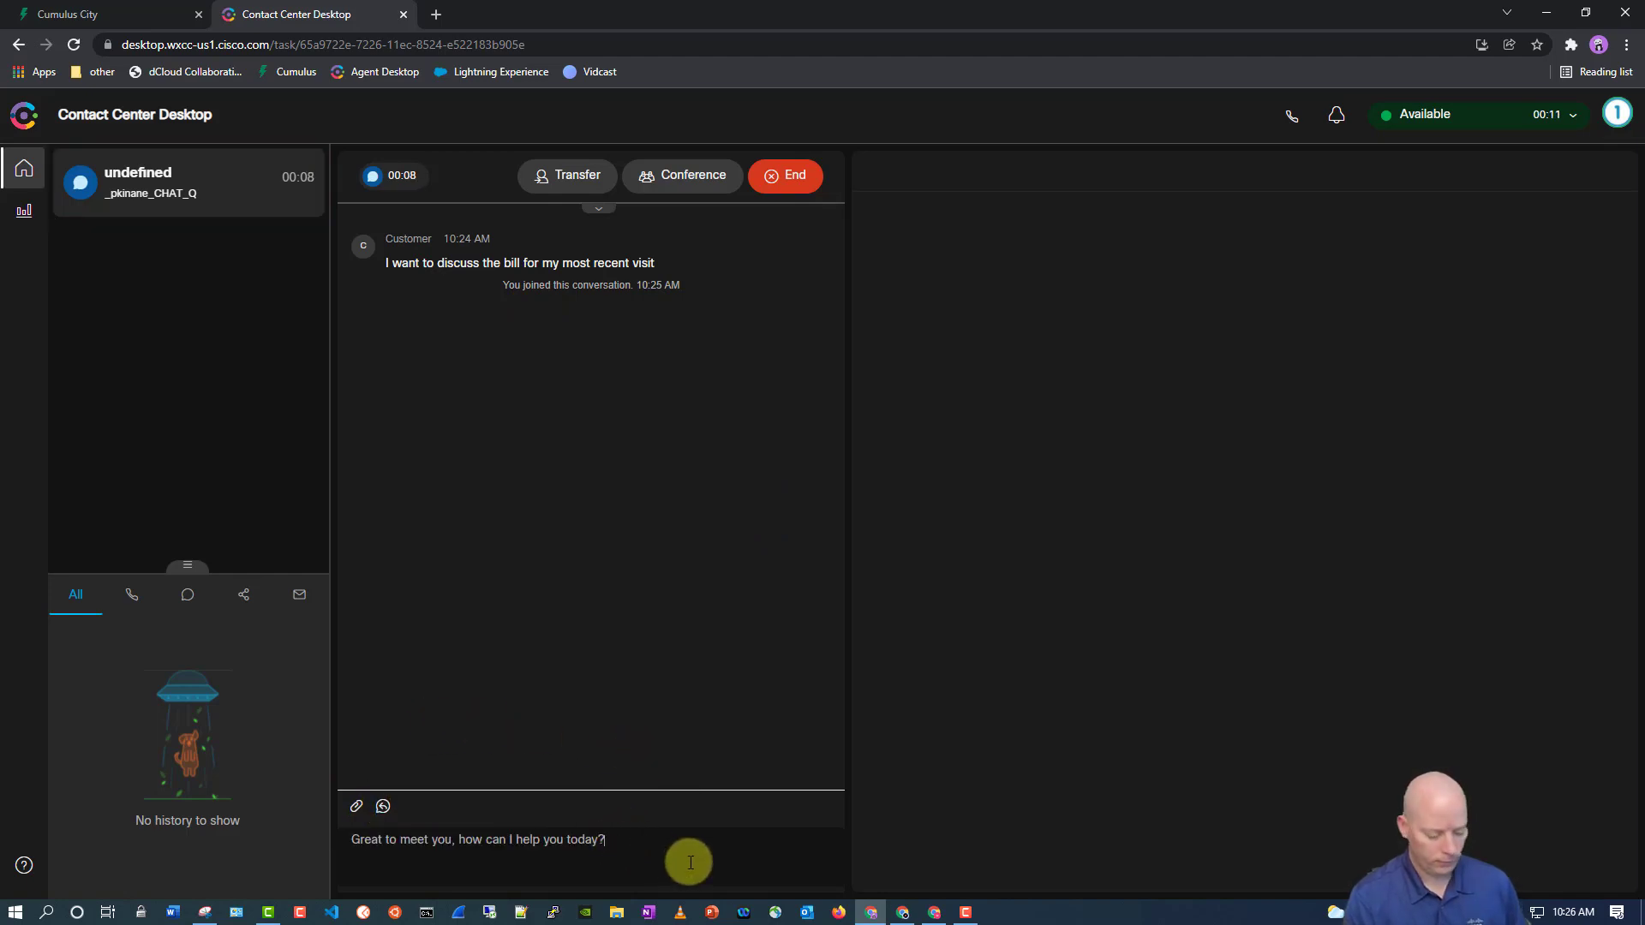
{"action": "key", "text": "Return"}
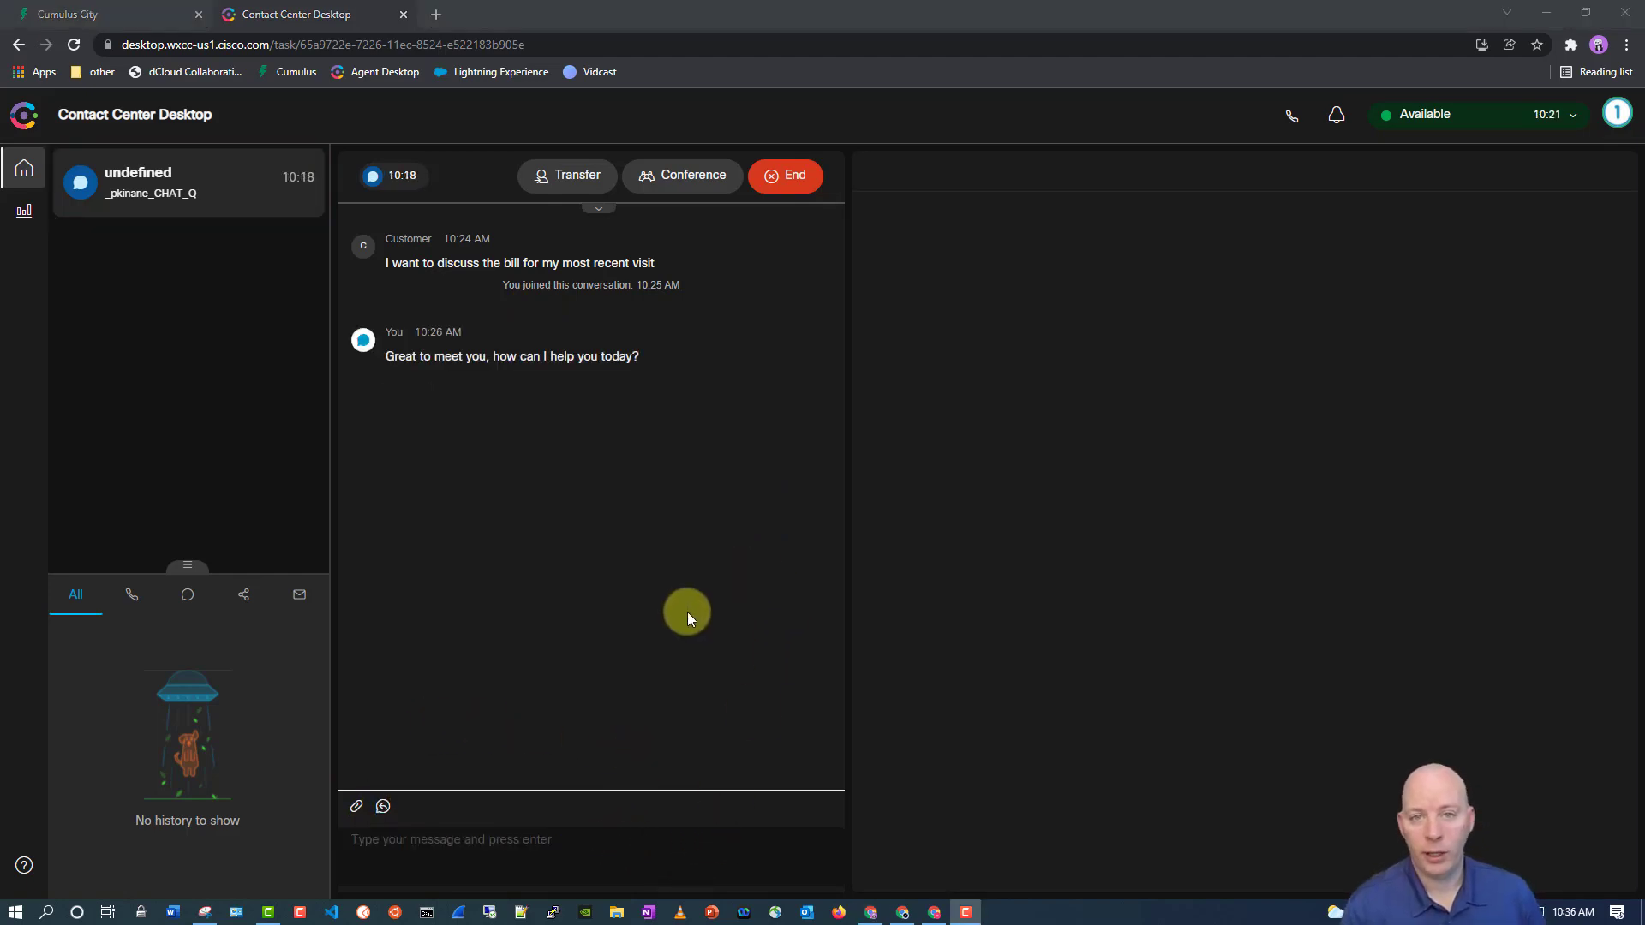
- Preview the Transfer and Conference agent lists, cancel both, and end the chat
{"action": "left_click", "coordinate": [569, 174]}
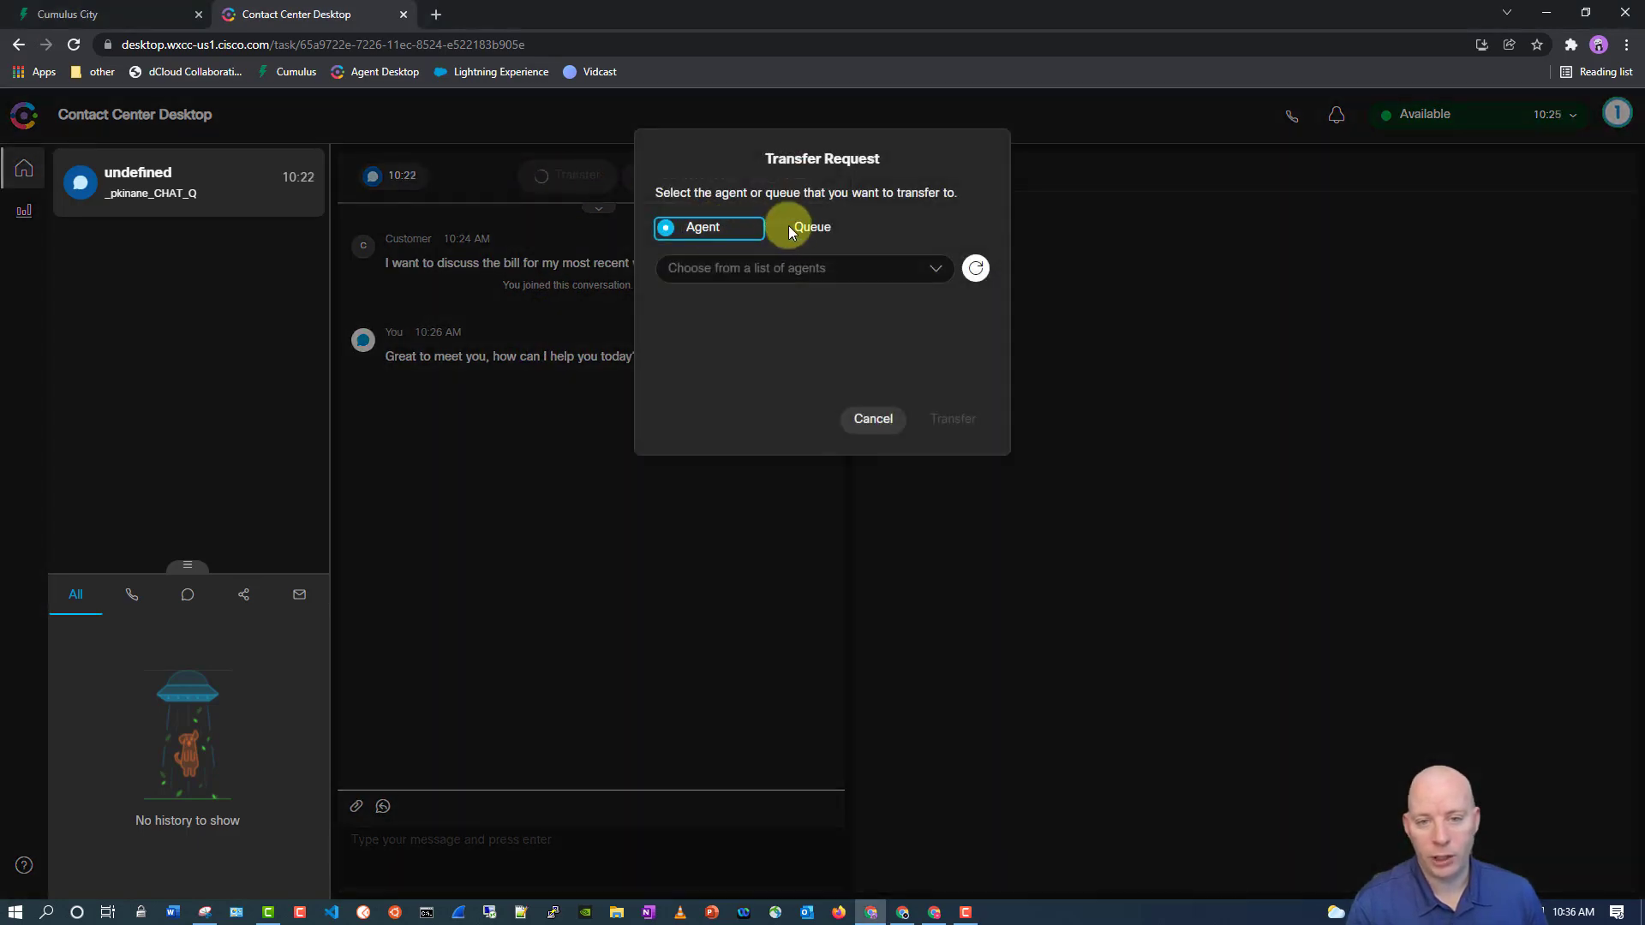
{"action": "left_click", "coordinate": [883, 420]}
{"action": "left_click", "coordinate": [677, 174]}
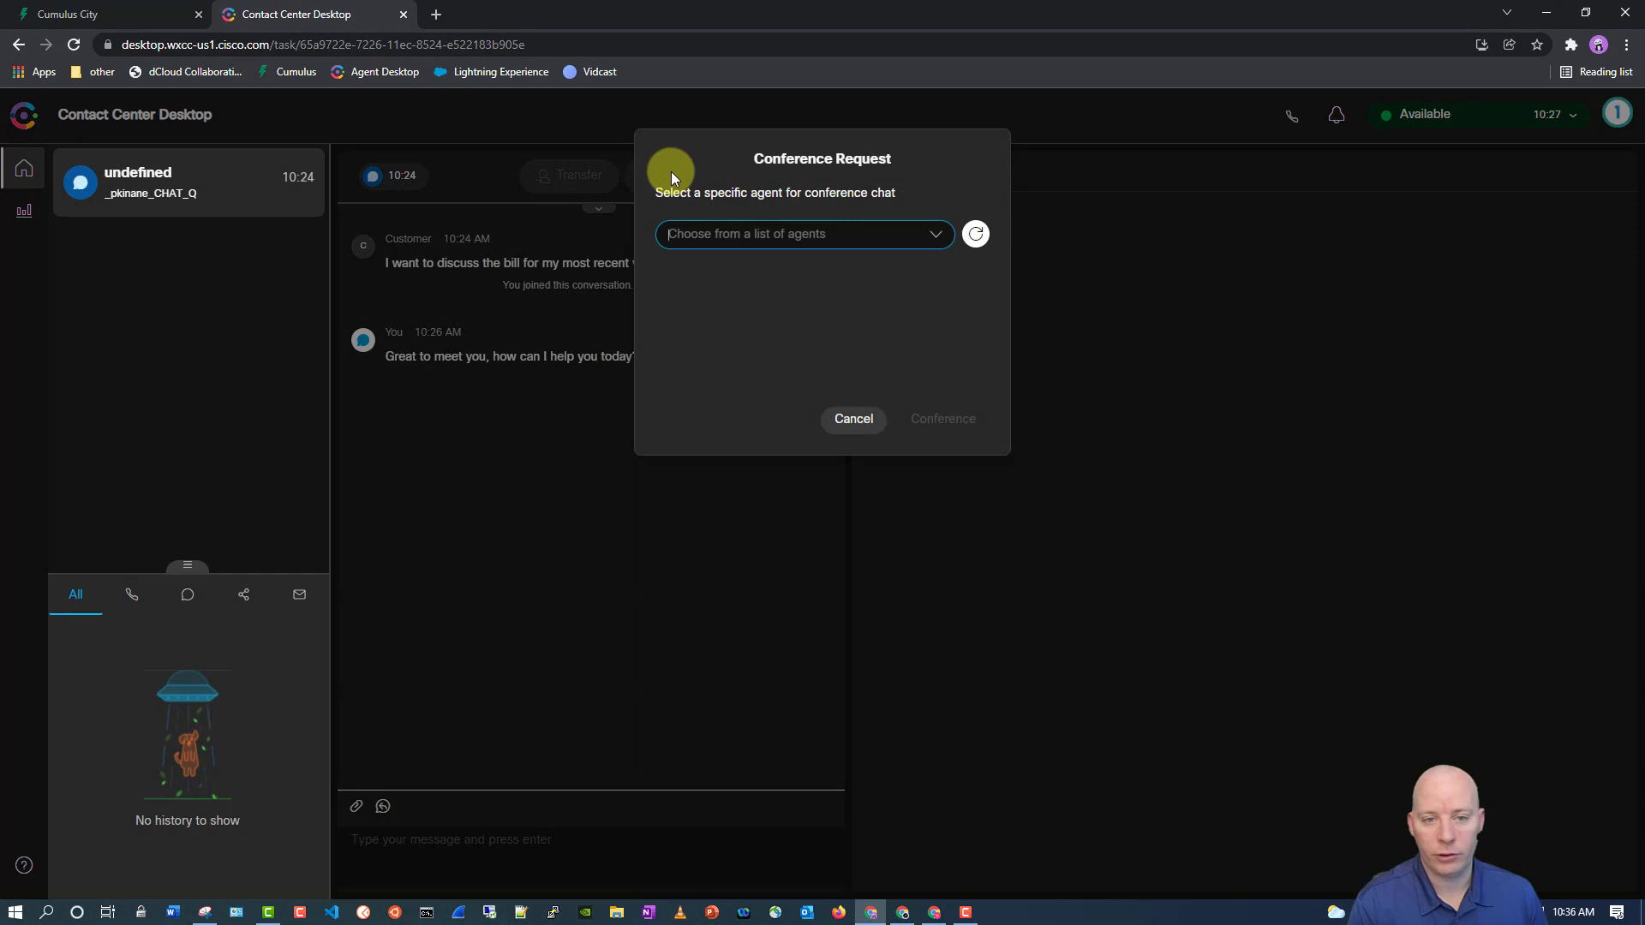
{"action": "left_click", "coordinate": [848, 236]}
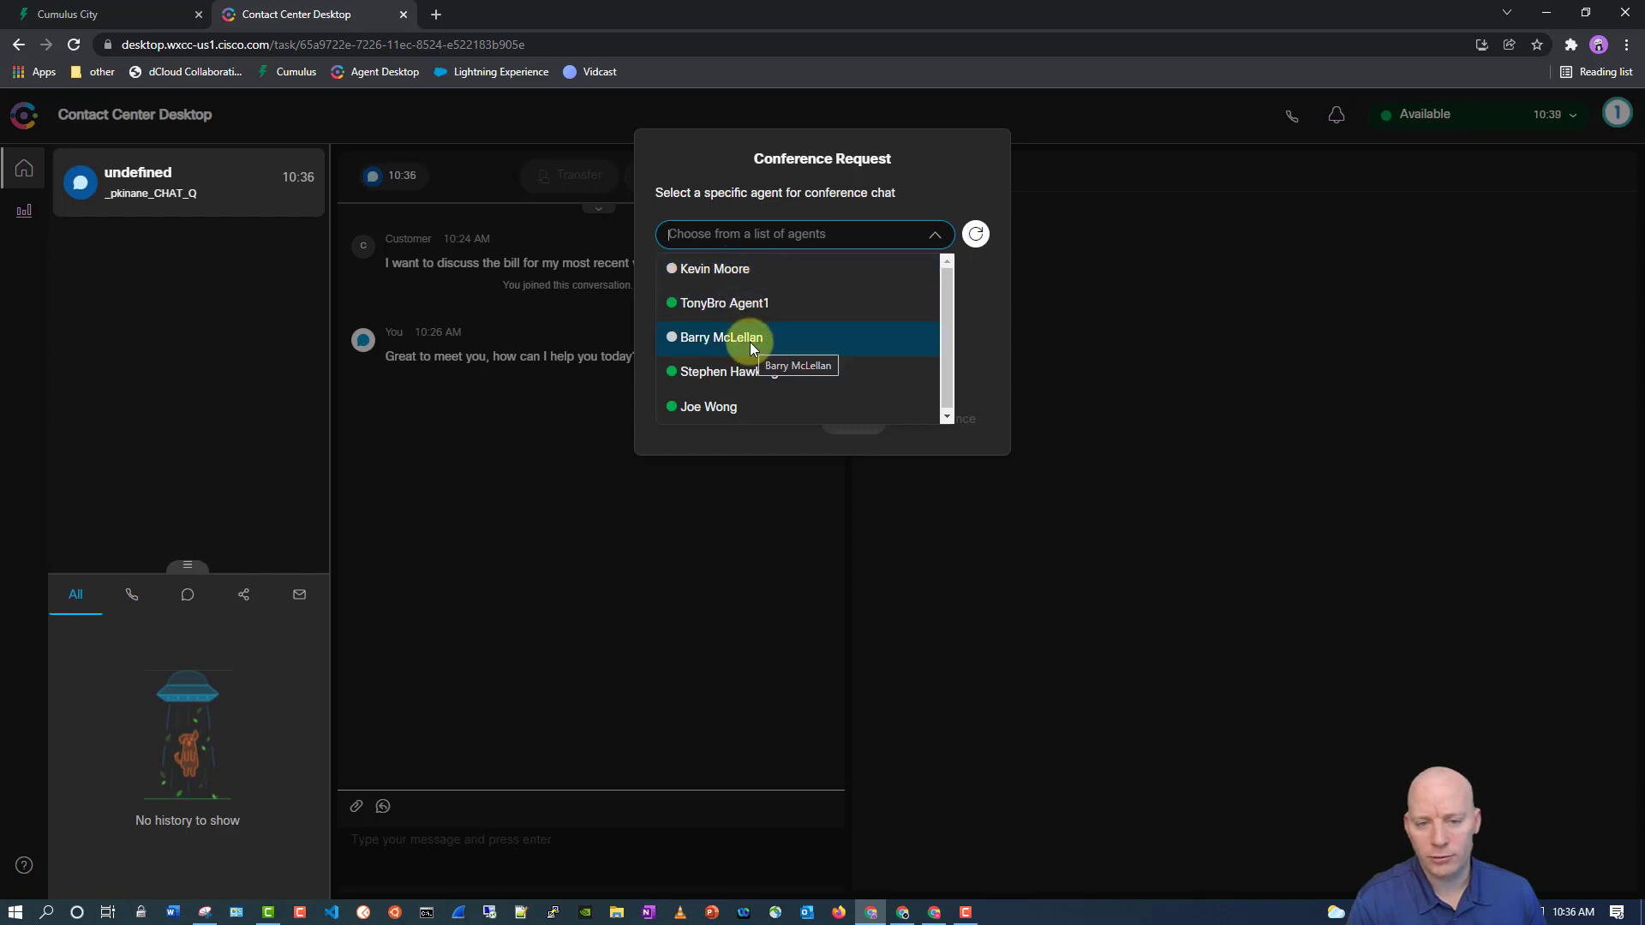
{"action": "left_click", "coordinate": [1078, 269]}
{"action": "left_click", "coordinate": [836, 422]}
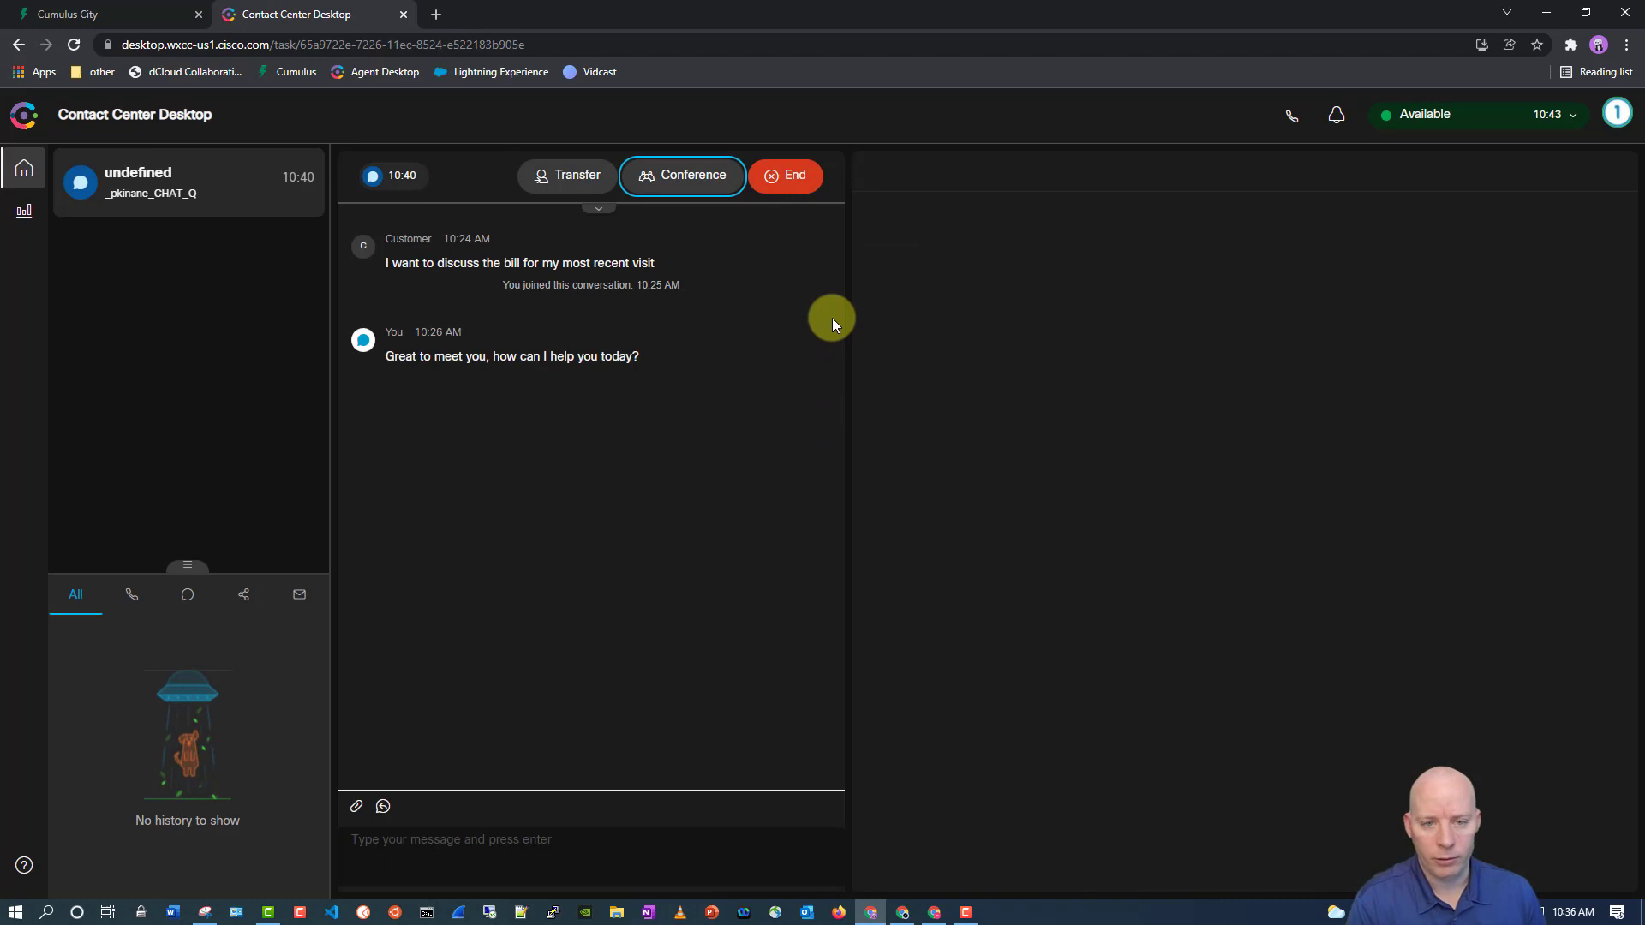
{"action": "left_click", "coordinate": [787, 181]}
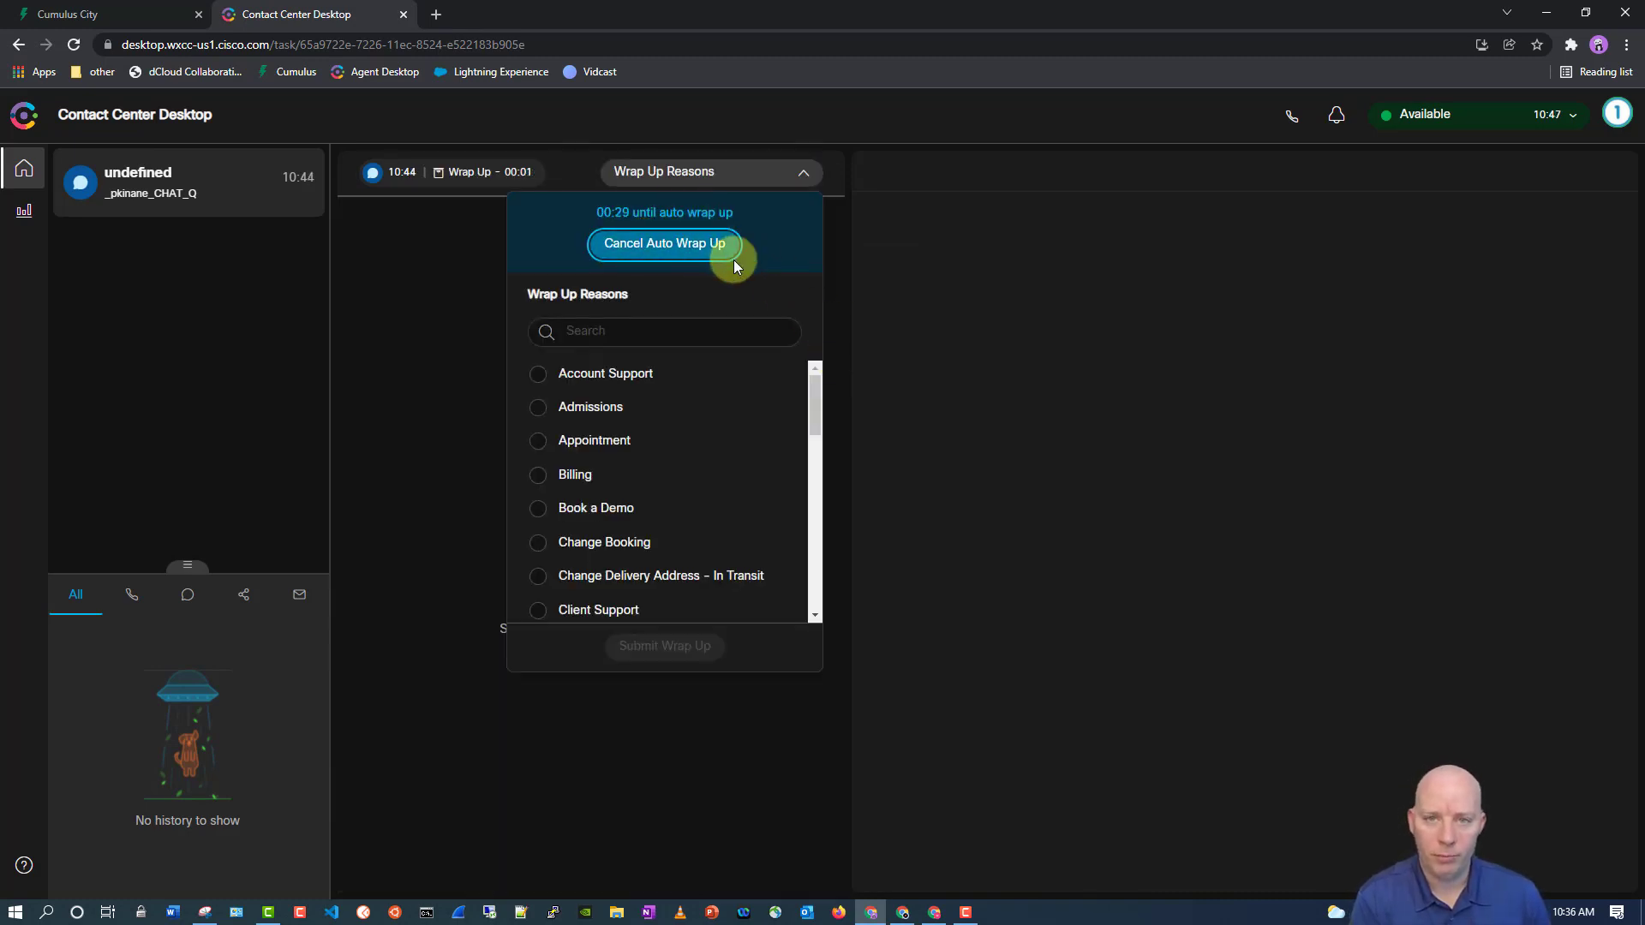
- Choose Billing as the chat's wrap-up reason and submit the wrap-up
{"action": "left_click", "coordinate": [579, 472]}
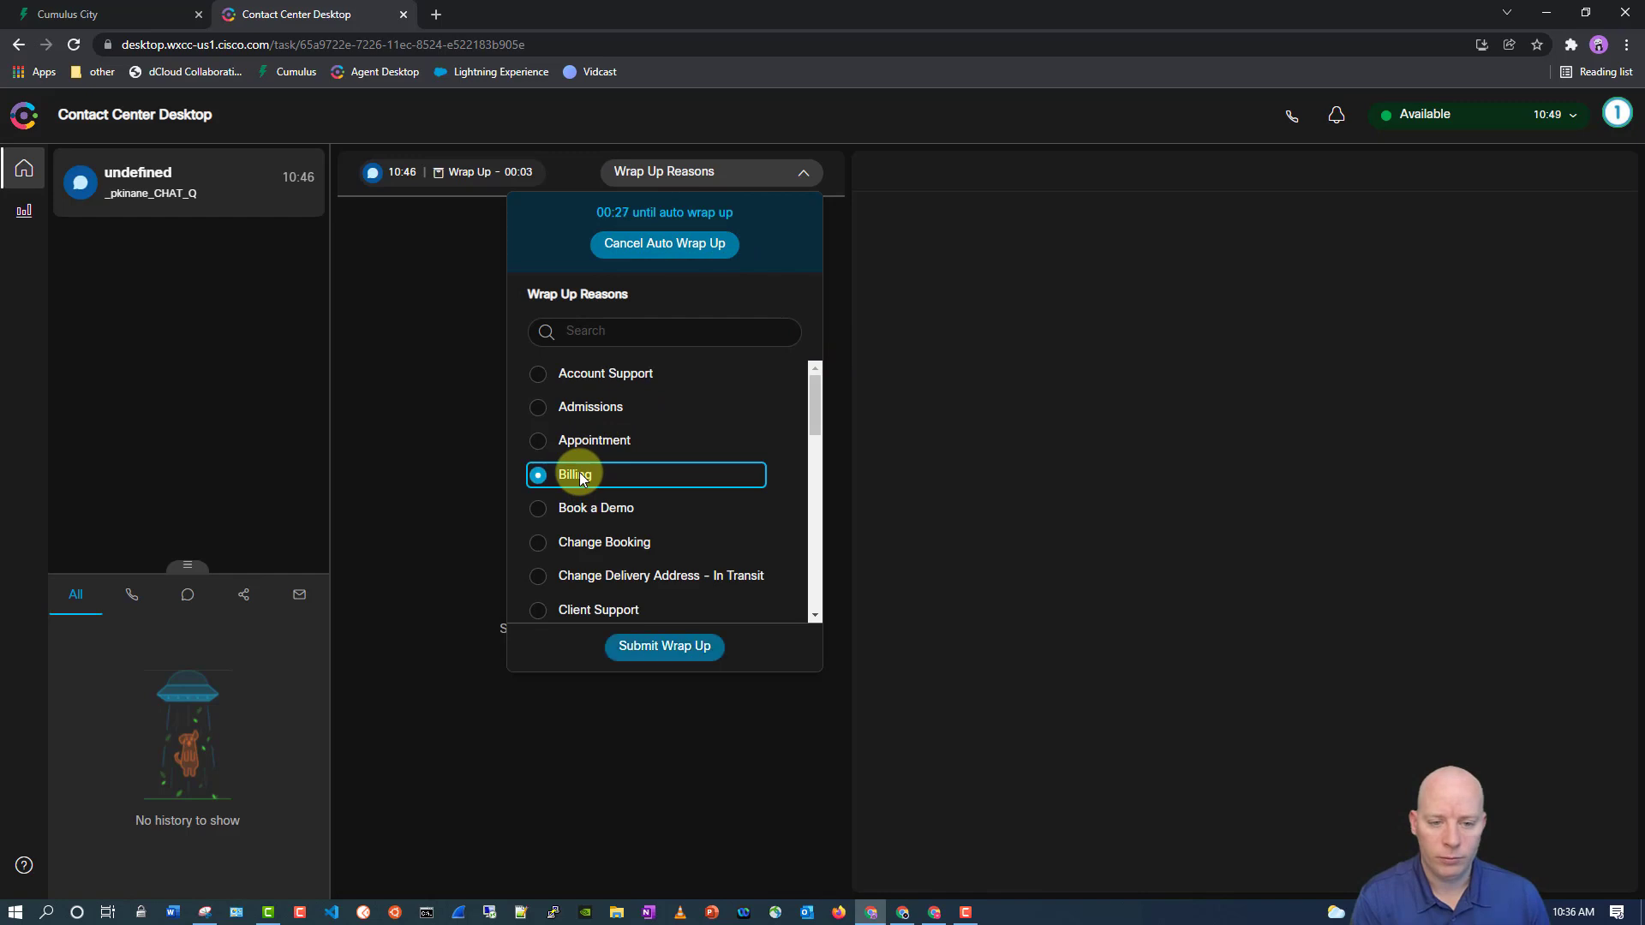
{"action": "left_click", "coordinate": [677, 651]}
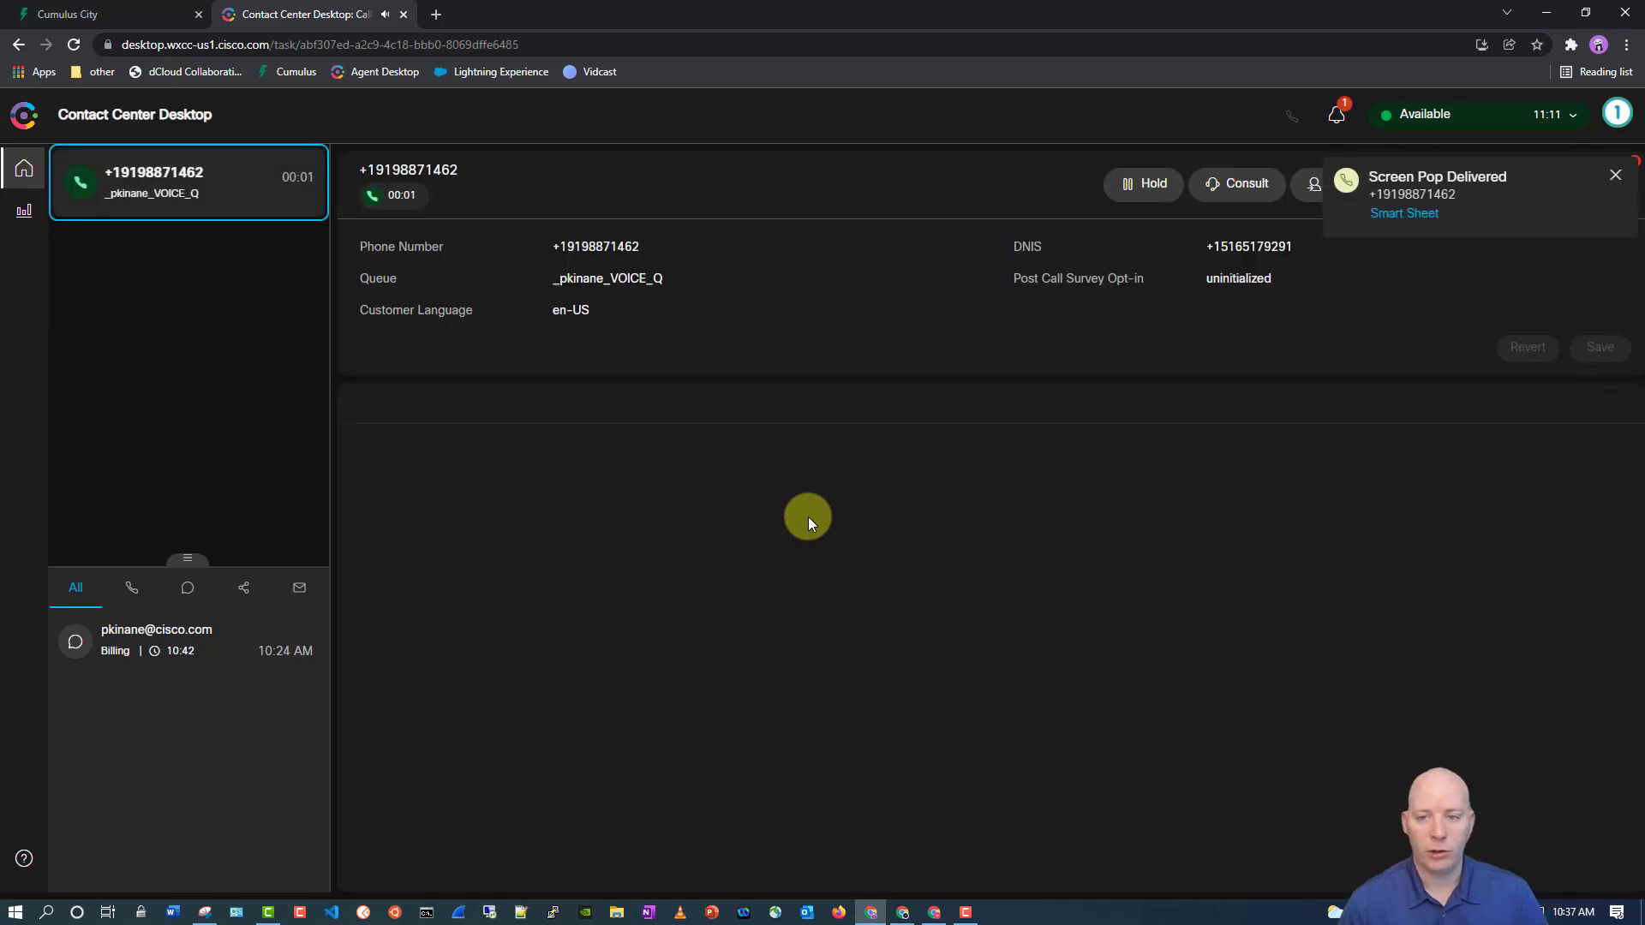
- Dismiss the Screen Pop Delivered notification, end the voice call, and choose Book a Demo wrap-up
{"action": "left_click", "coordinate": [1616, 175]}
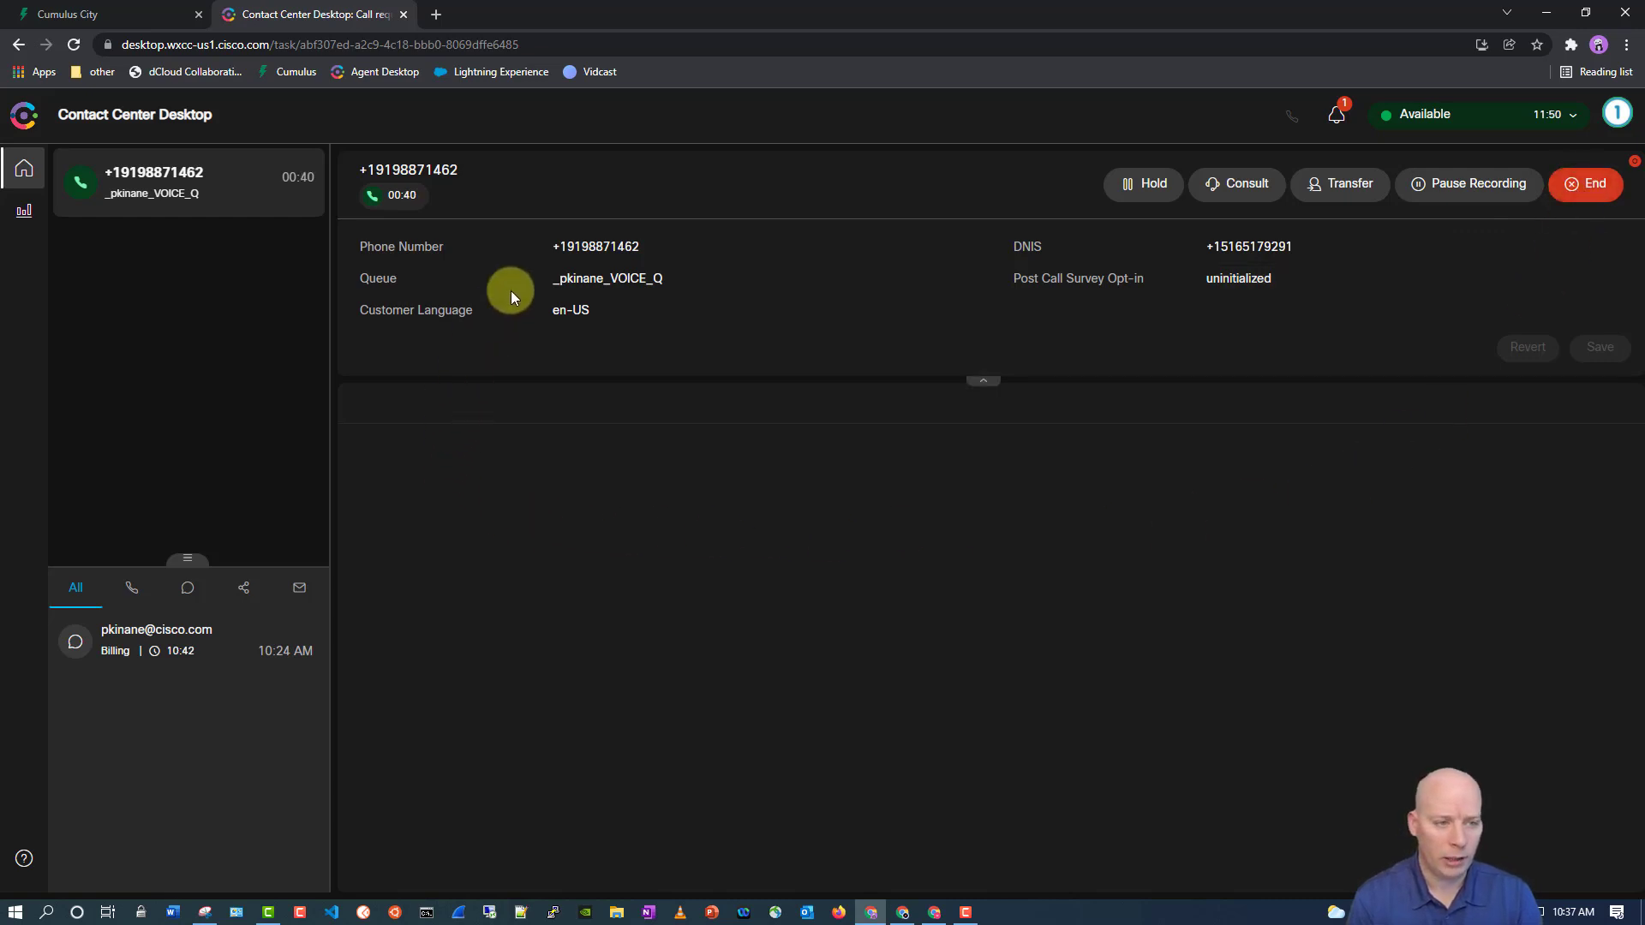
{"action": "left_click", "coordinate": [1586, 183]}
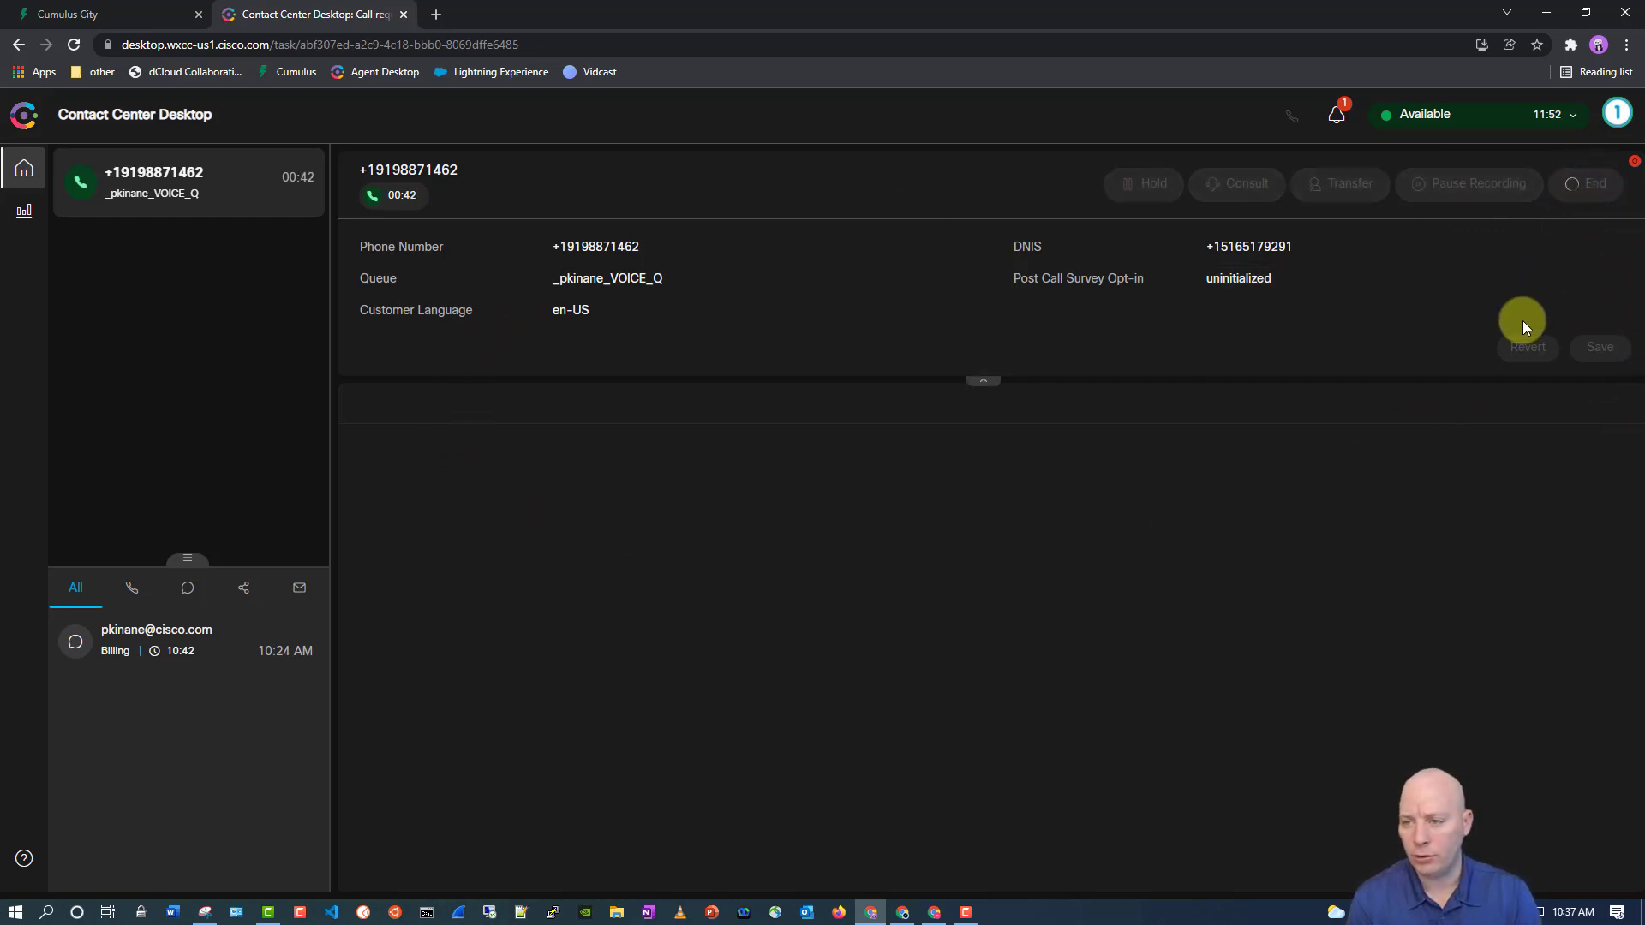
{"action": "left_click", "coordinate": [1405, 521]}
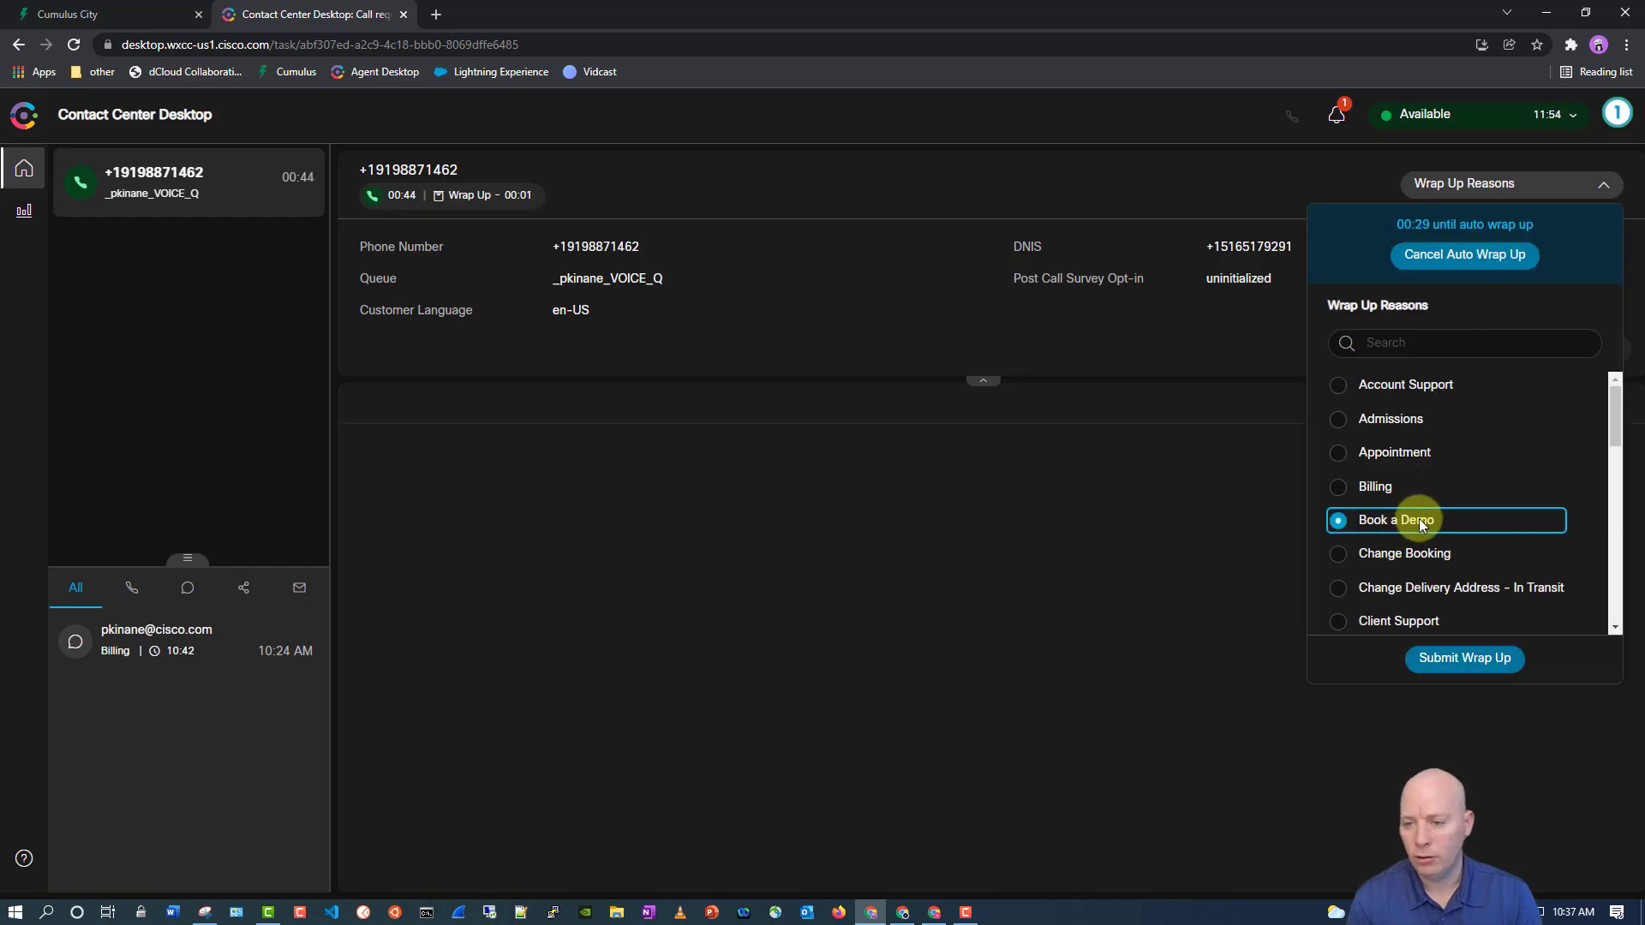
{"action": "left_click", "coordinate": [1443, 660]}
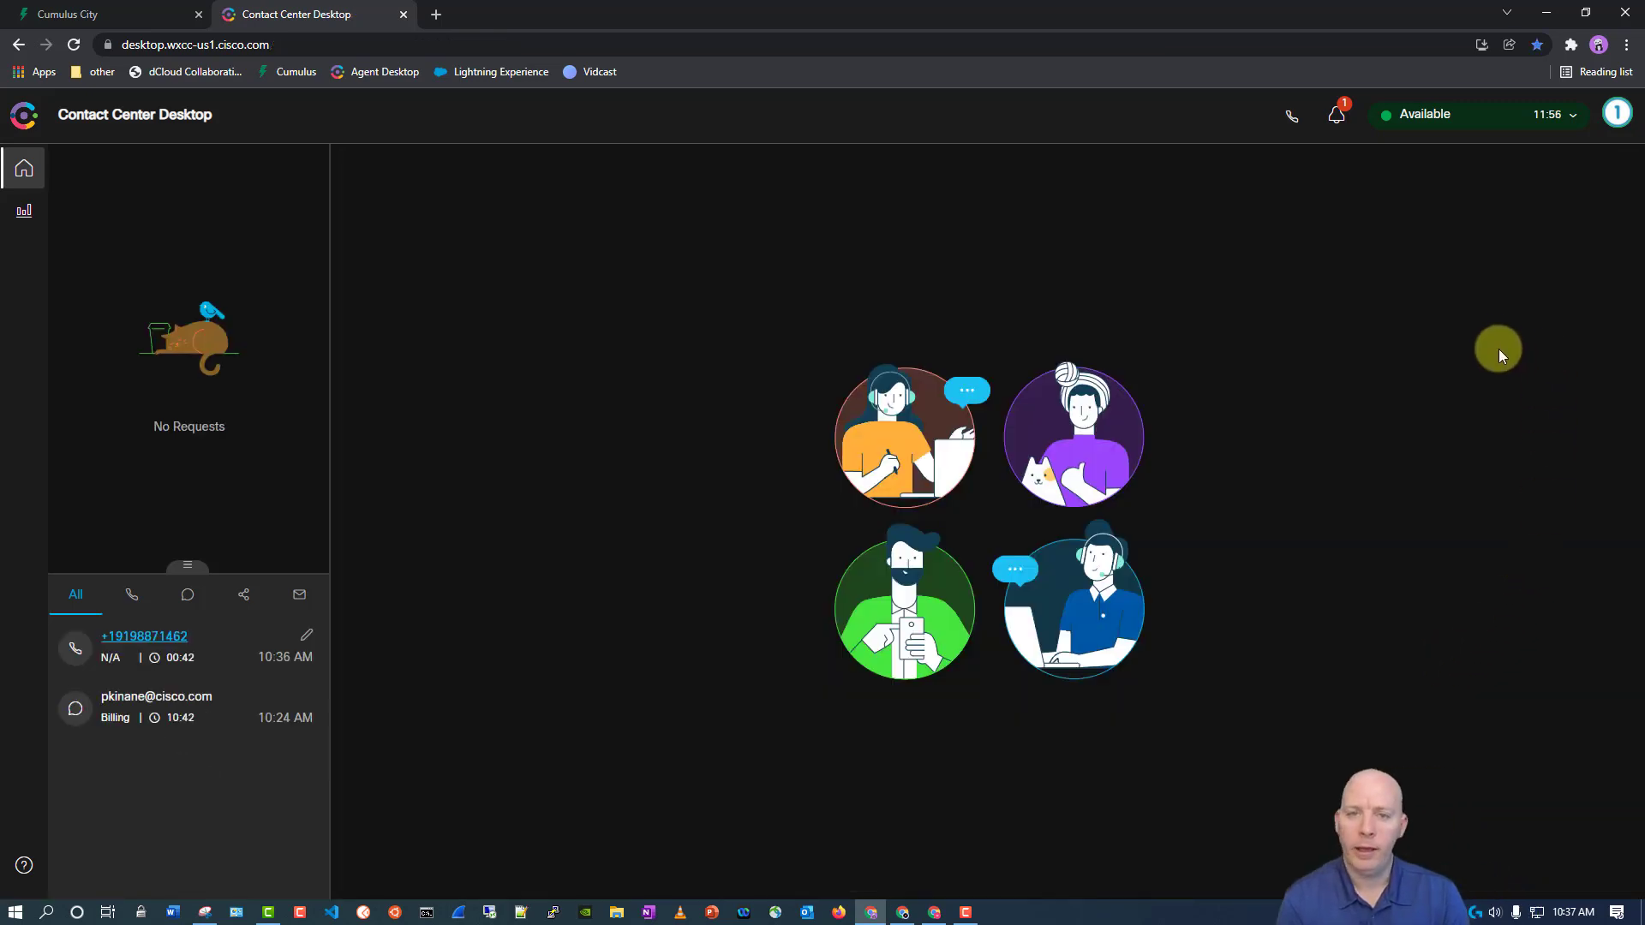
{"action": "left_click", "coordinate": [1618, 114]}
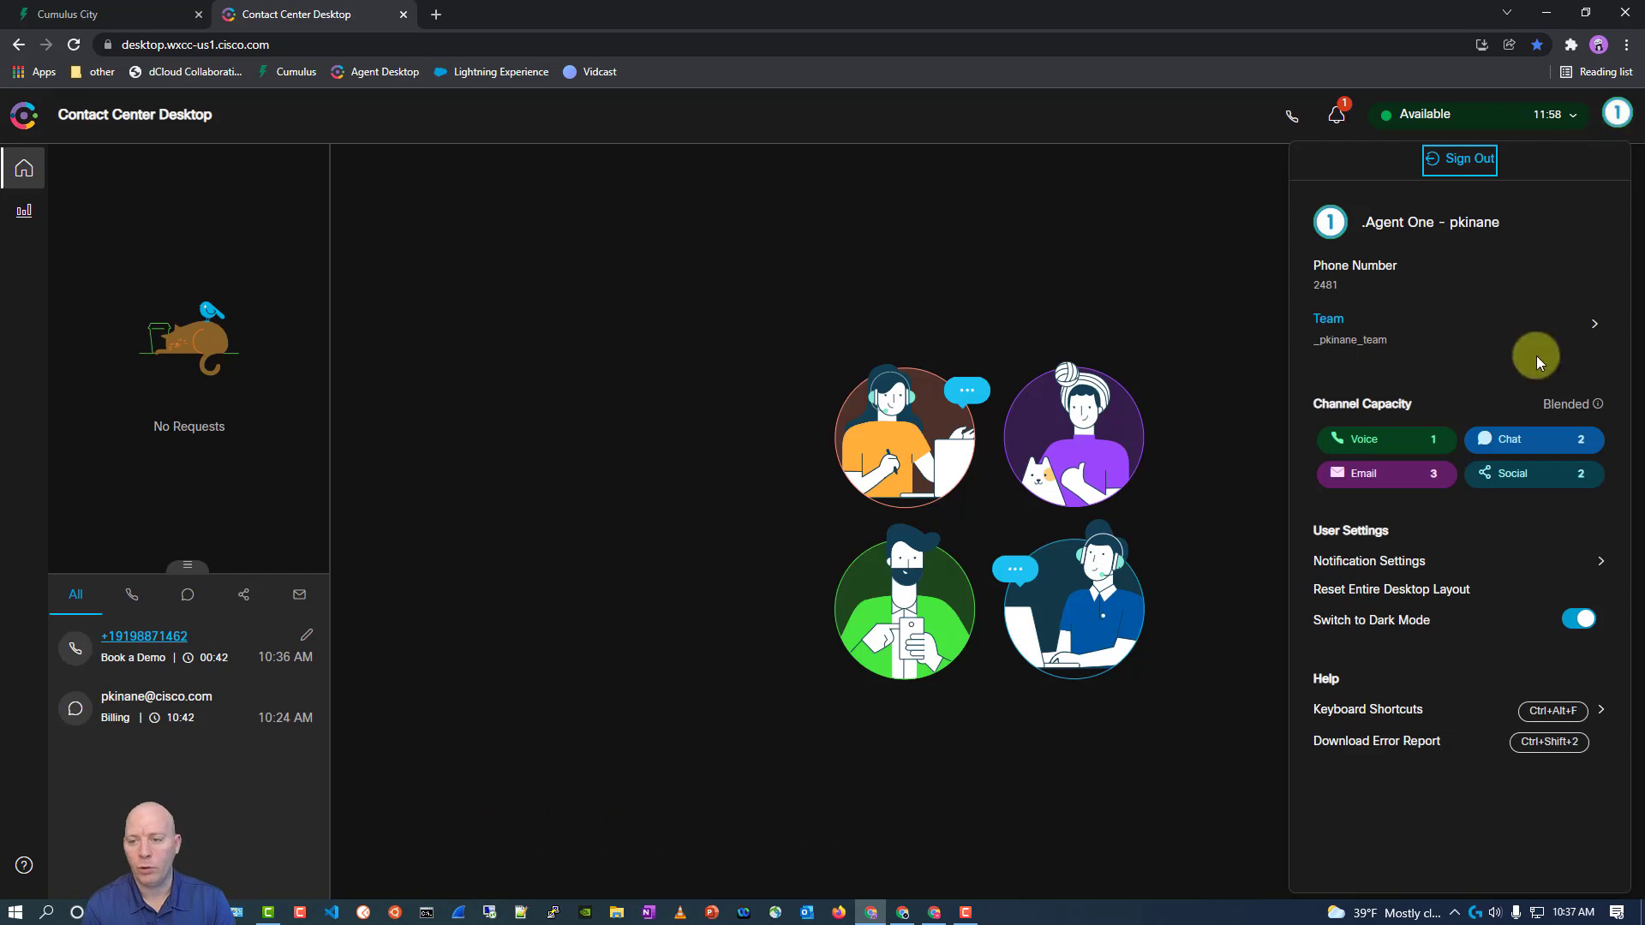
{"action": "left_click", "coordinate": [1591, 326]}
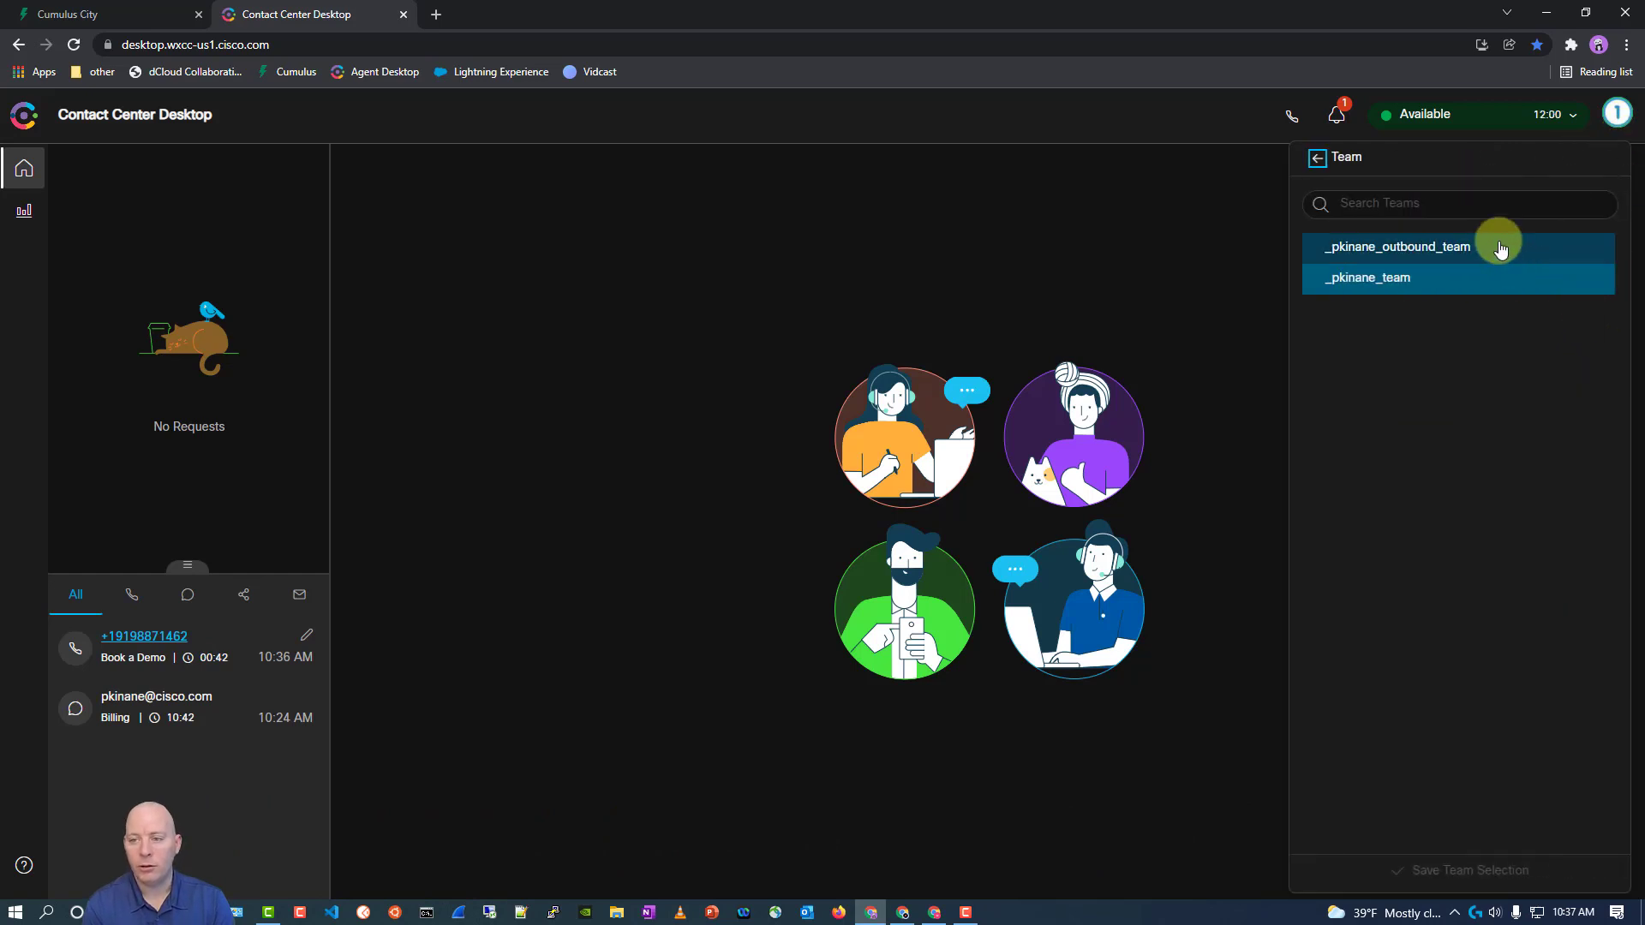
{"action": "left_click", "coordinate": [1499, 249]}
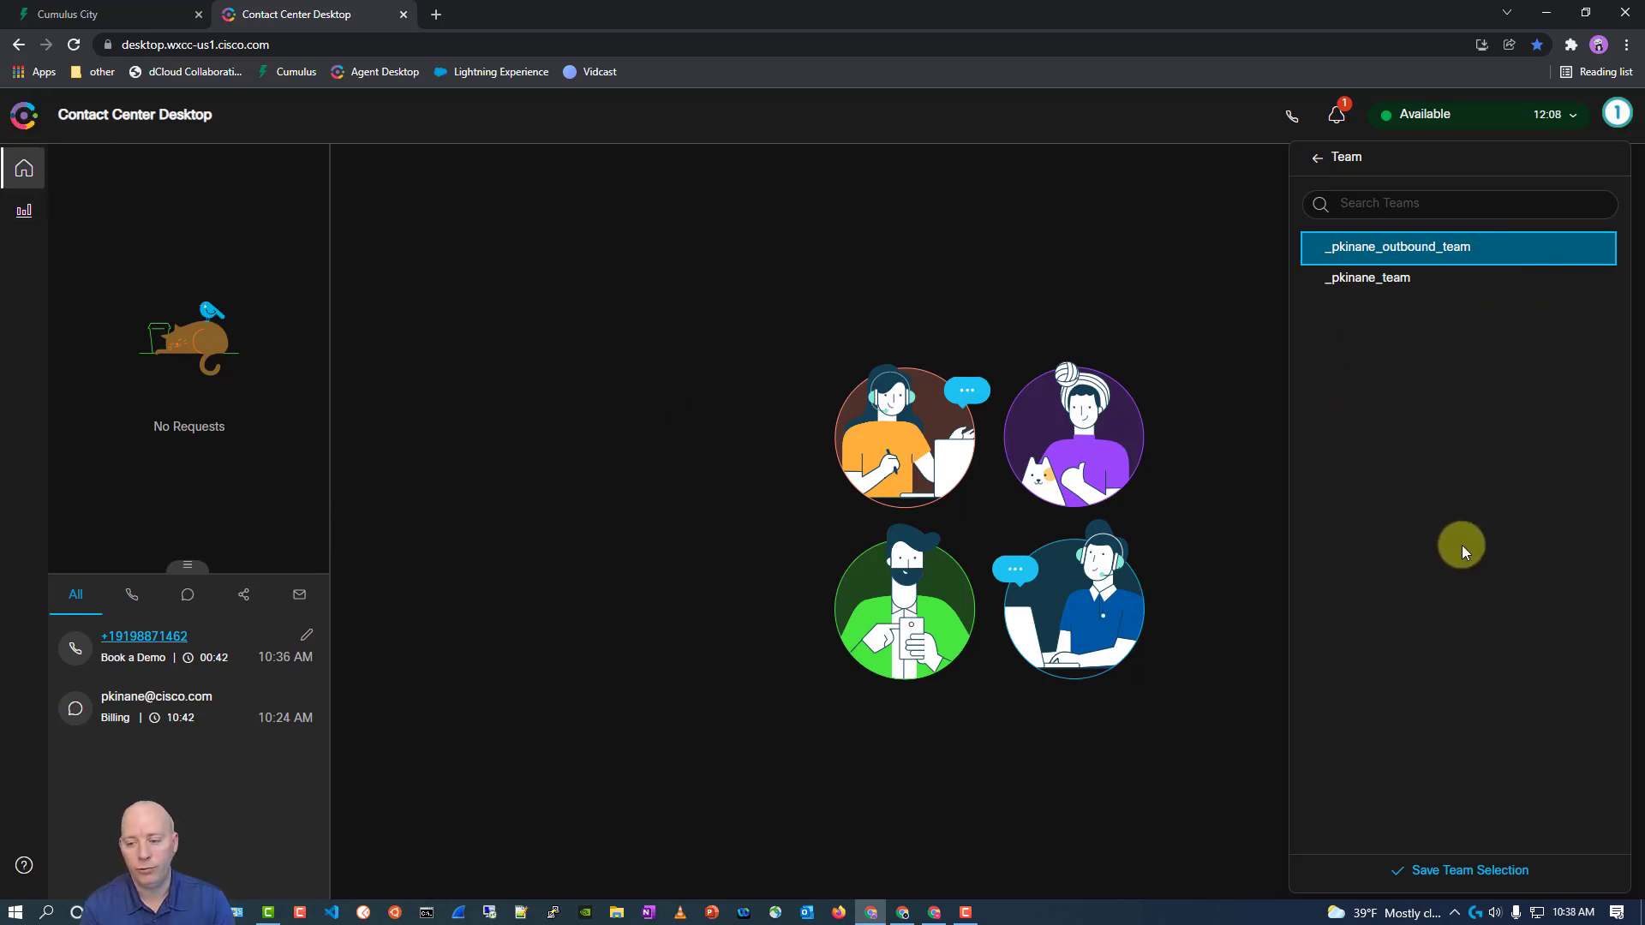
{"action": "left_click", "coordinate": [1461, 868]}
{"action": "left_click", "coordinate": [923, 292]}
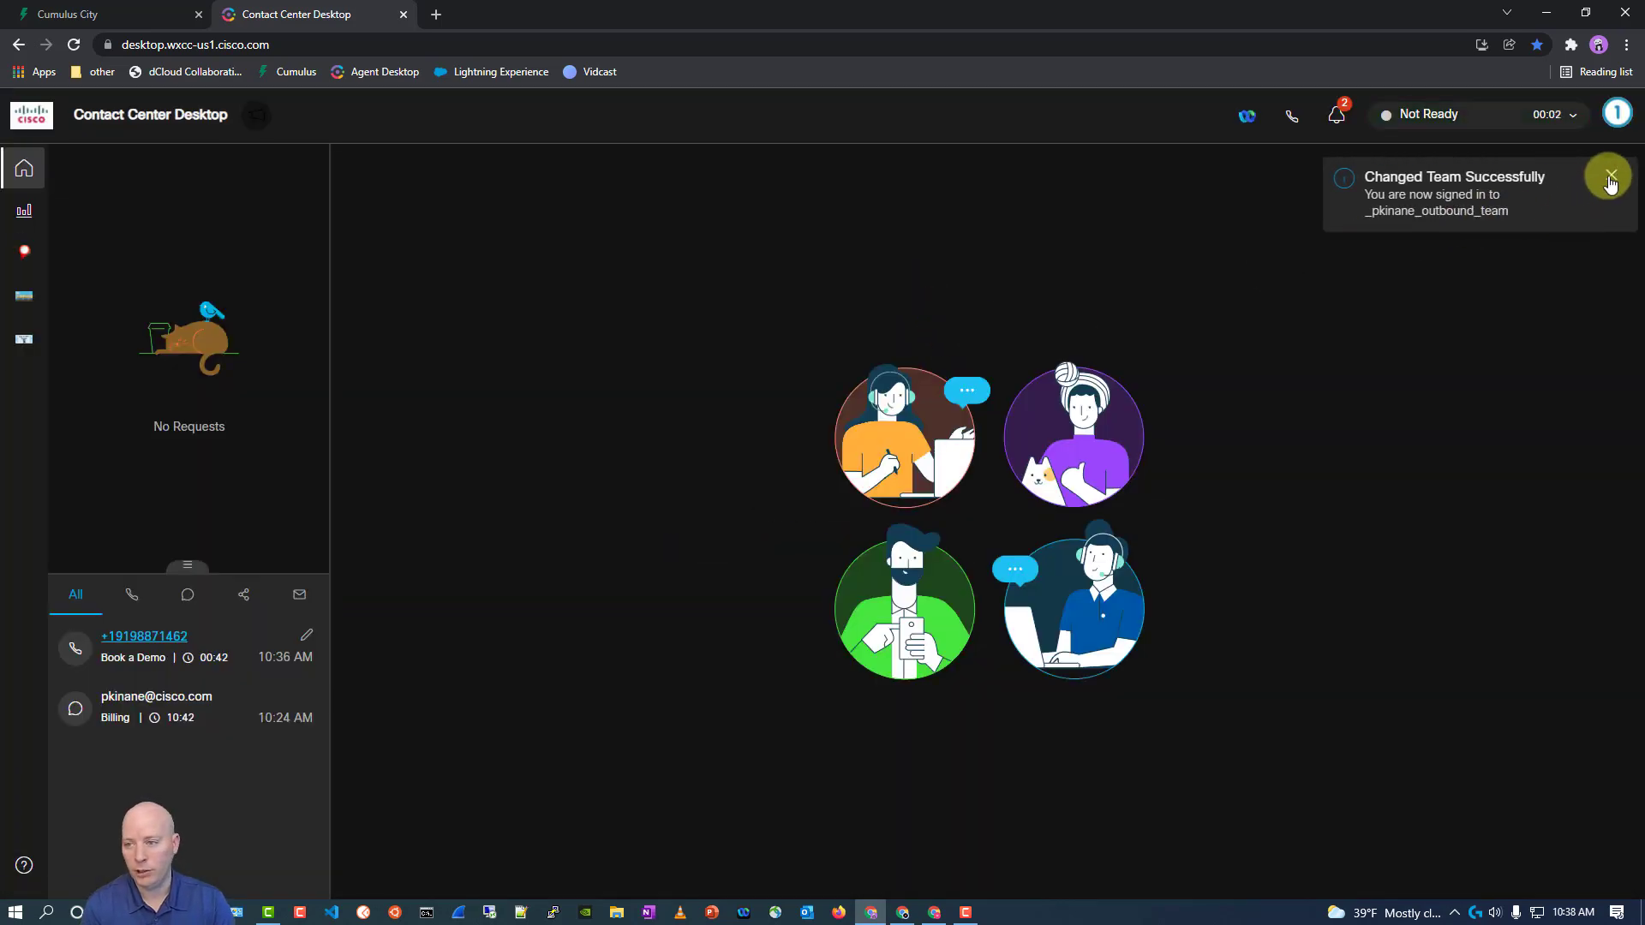
- Try the Campaign Contact, Performance Statistics, Google Maps and Callers in Queue widgets, ending on Agent State
{"action": "left_click", "coordinate": [1610, 178]}
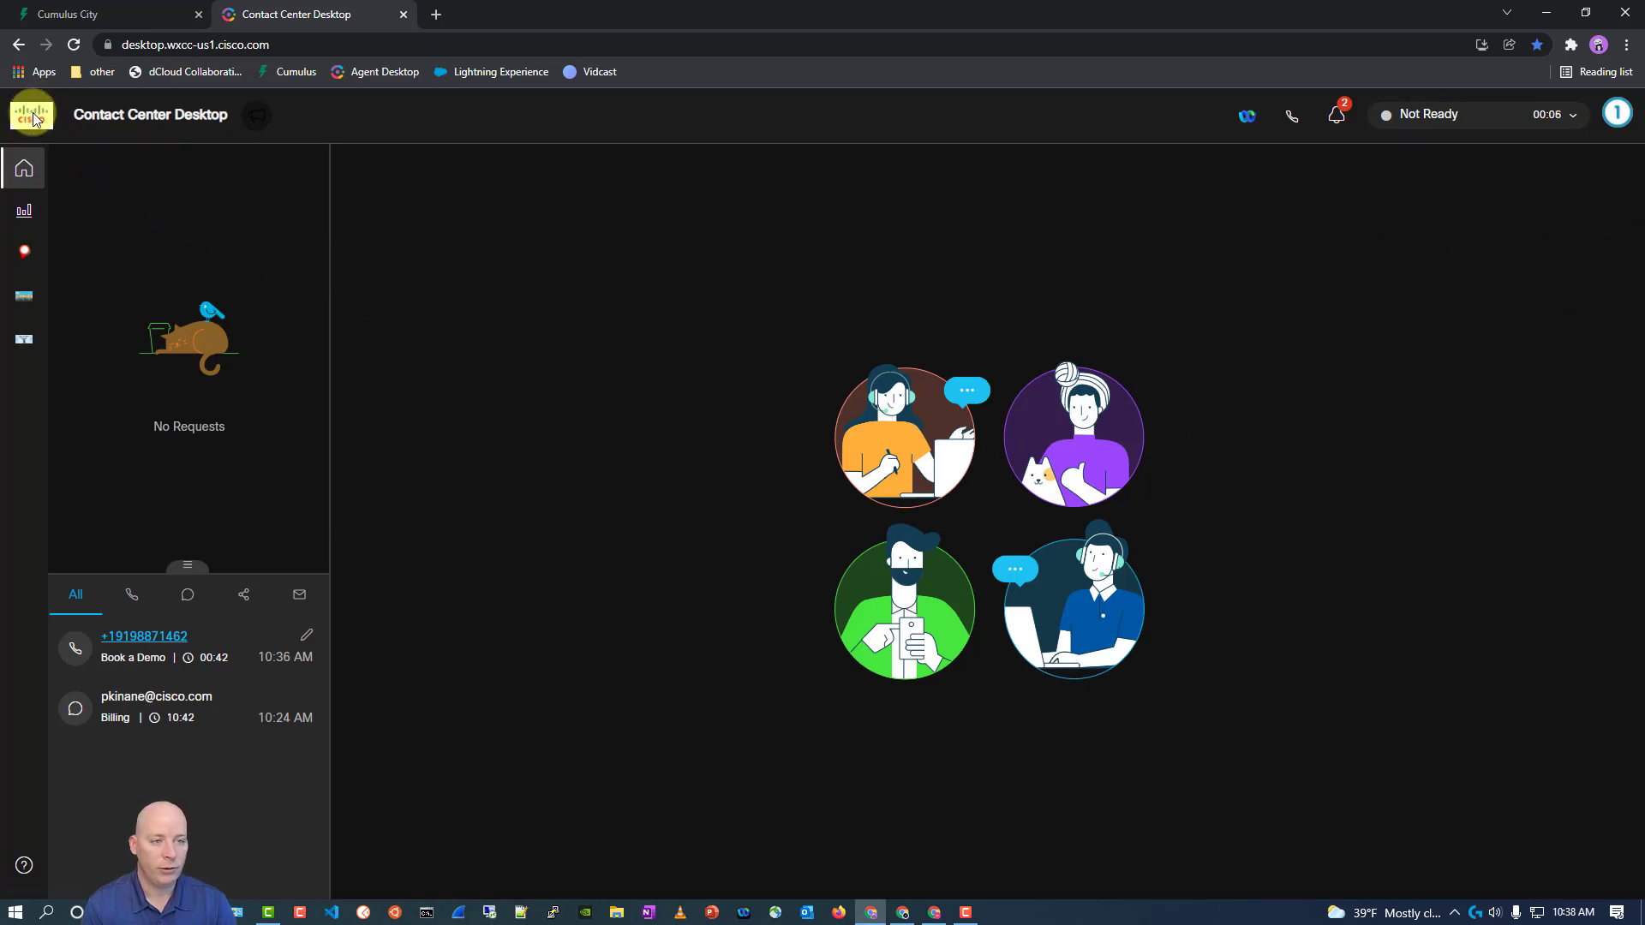
{"action": "left_click", "coordinate": [256, 115]}
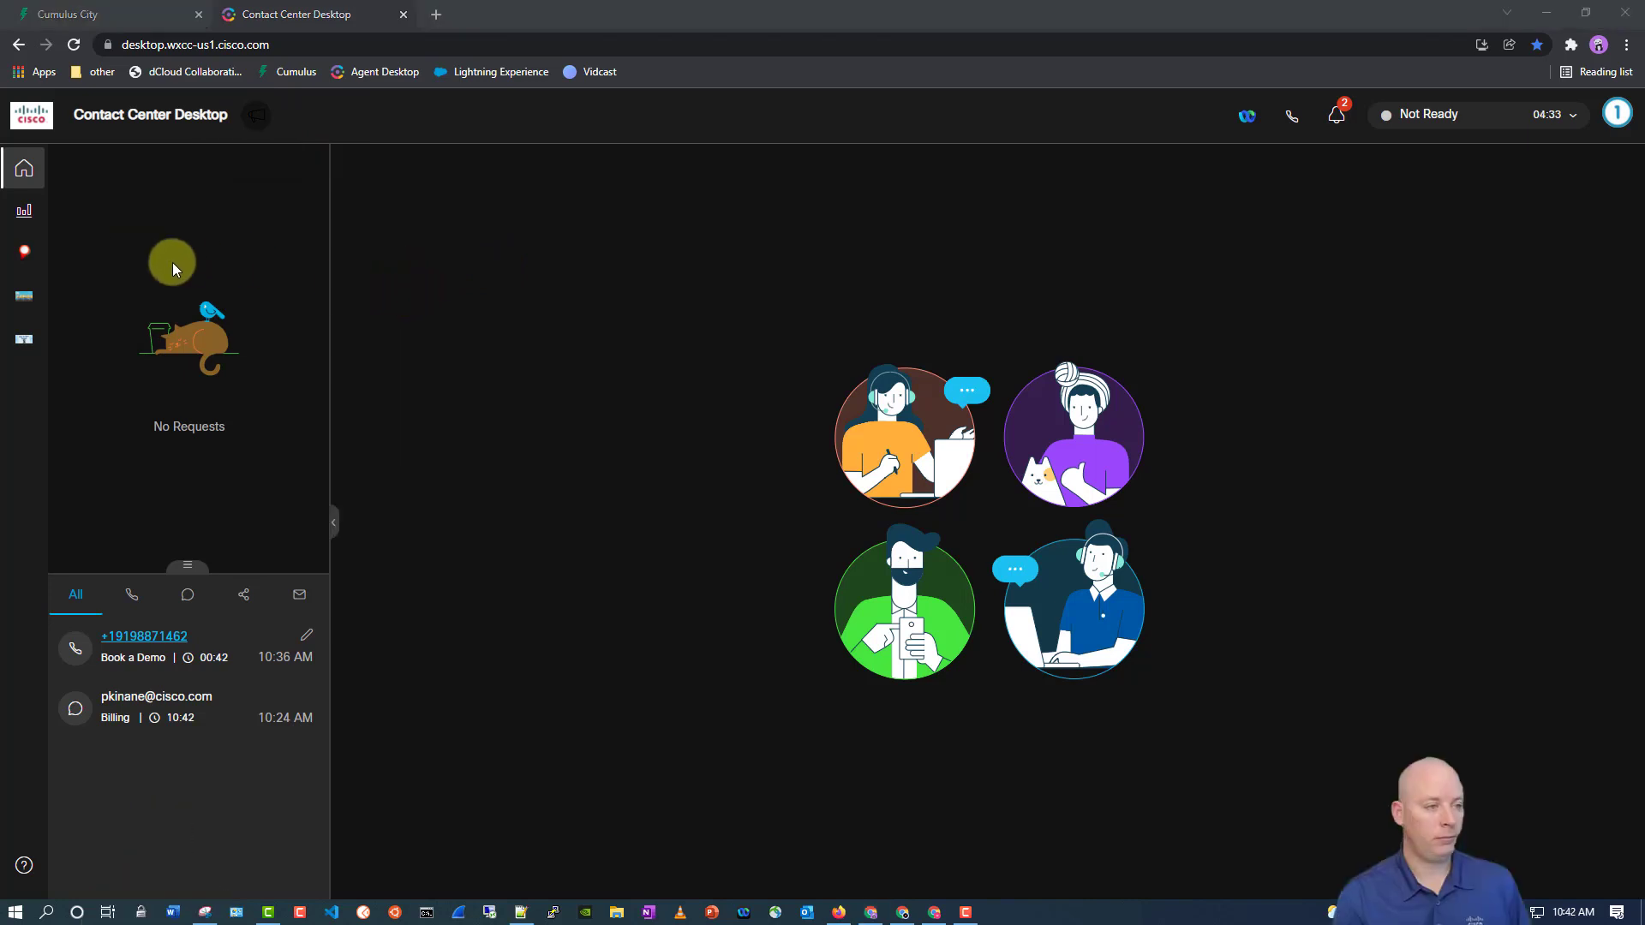
{"action": "left_click", "coordinate": [21, 209]}
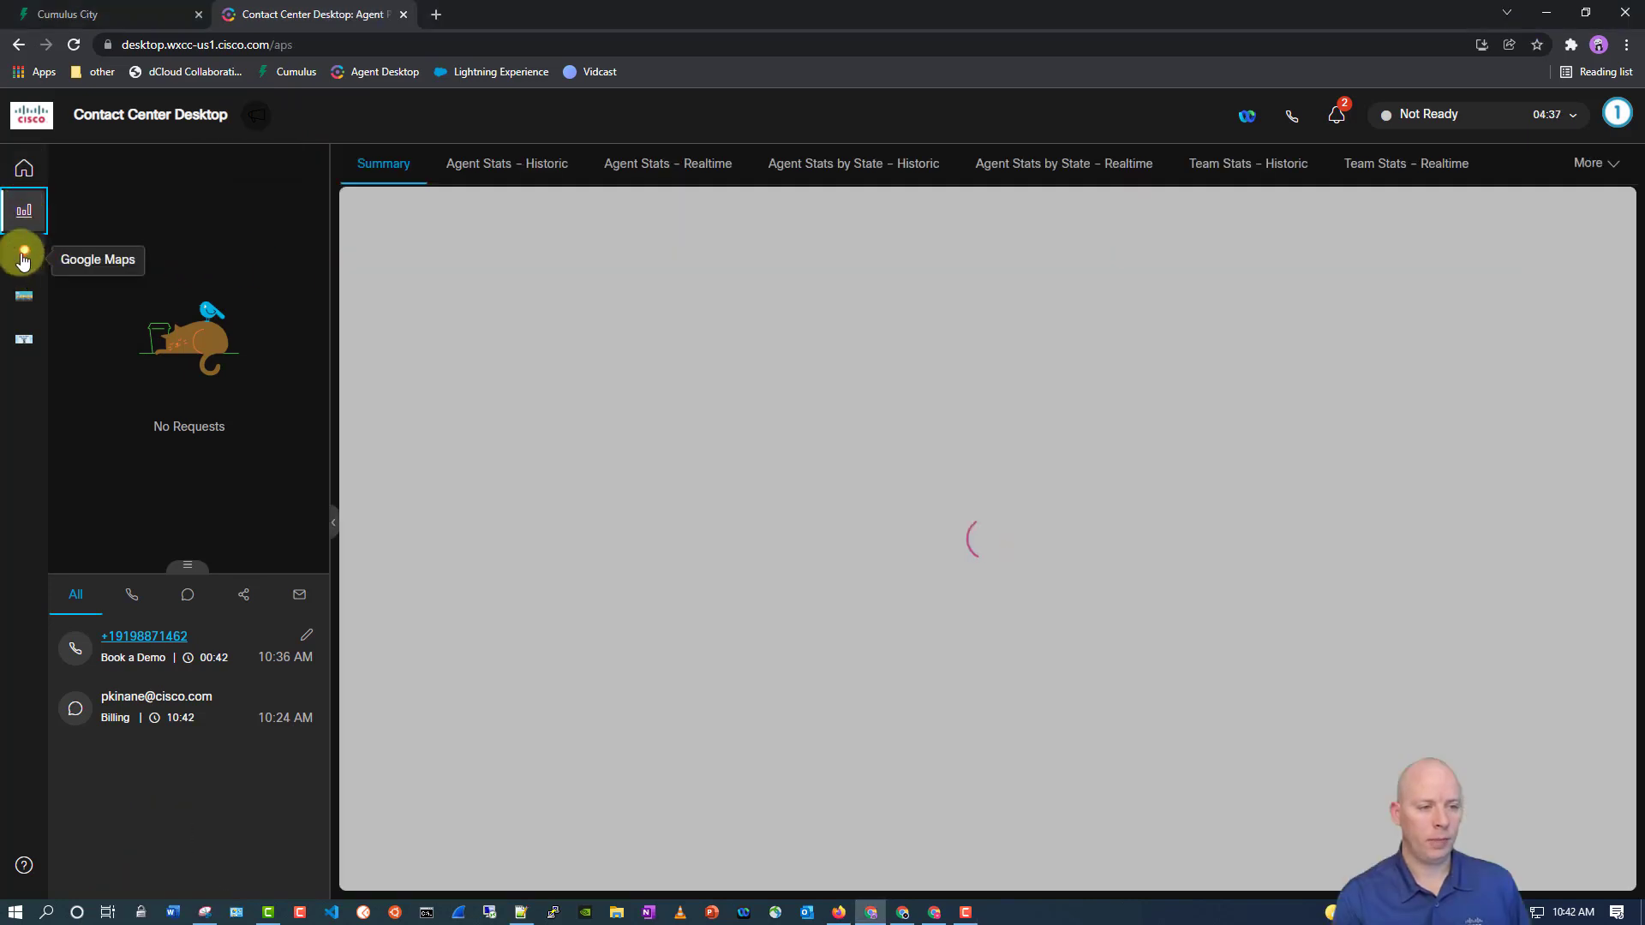
{"action": "left_click", "coordinate": [23, 255]}
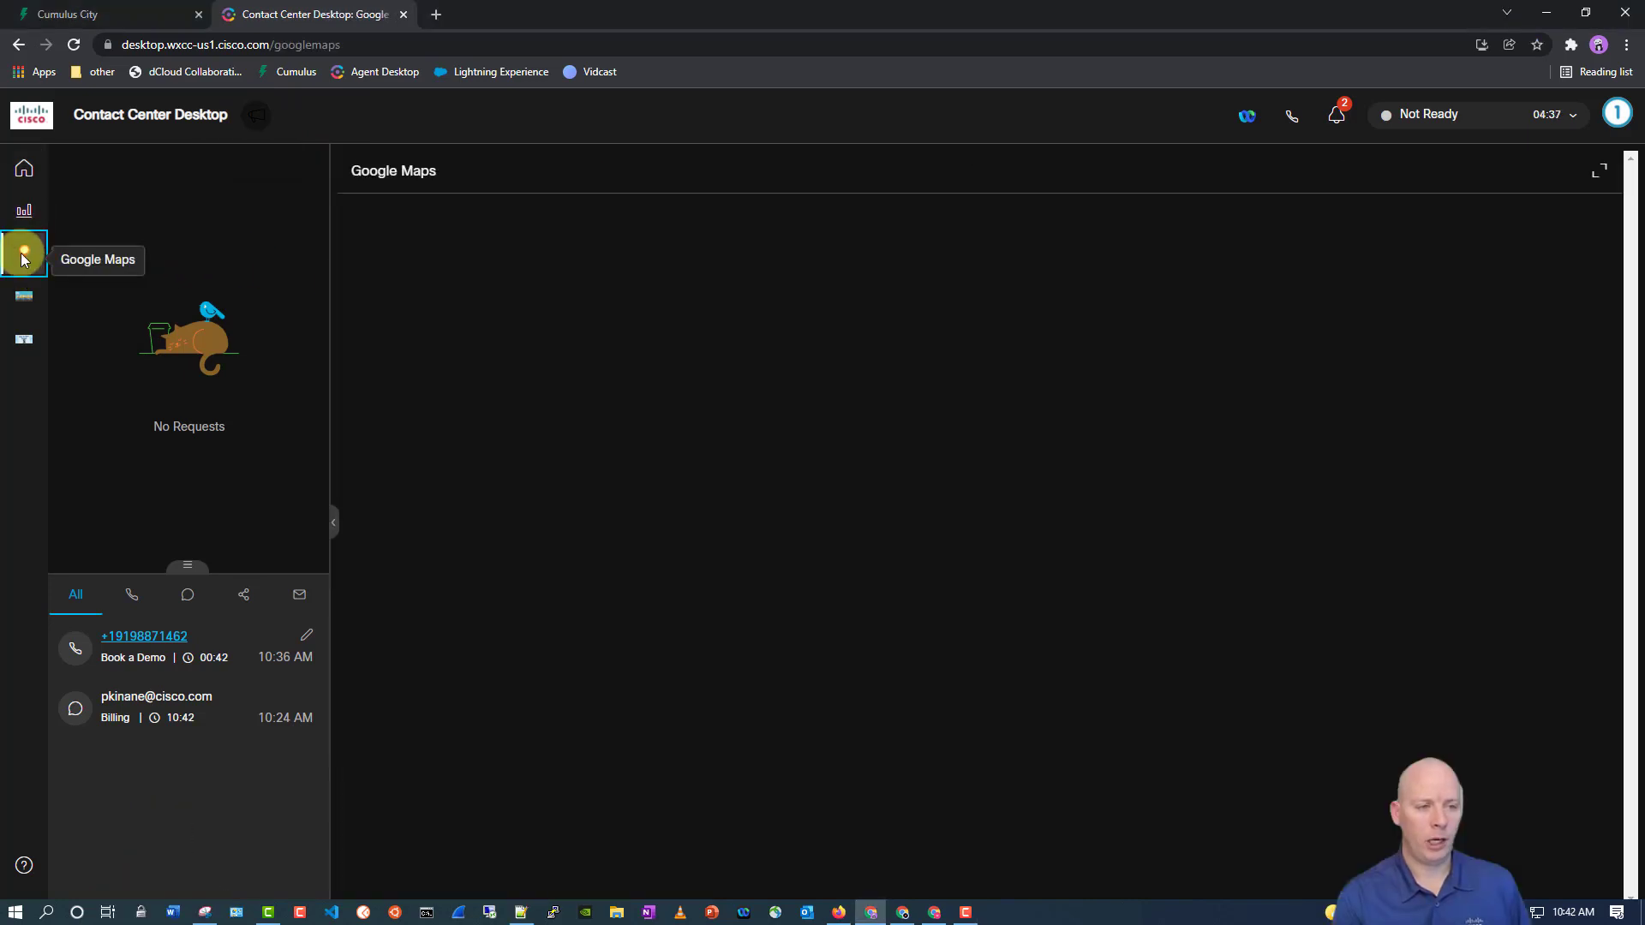
{"action": "left_click", "coordinate": [23, 304]}
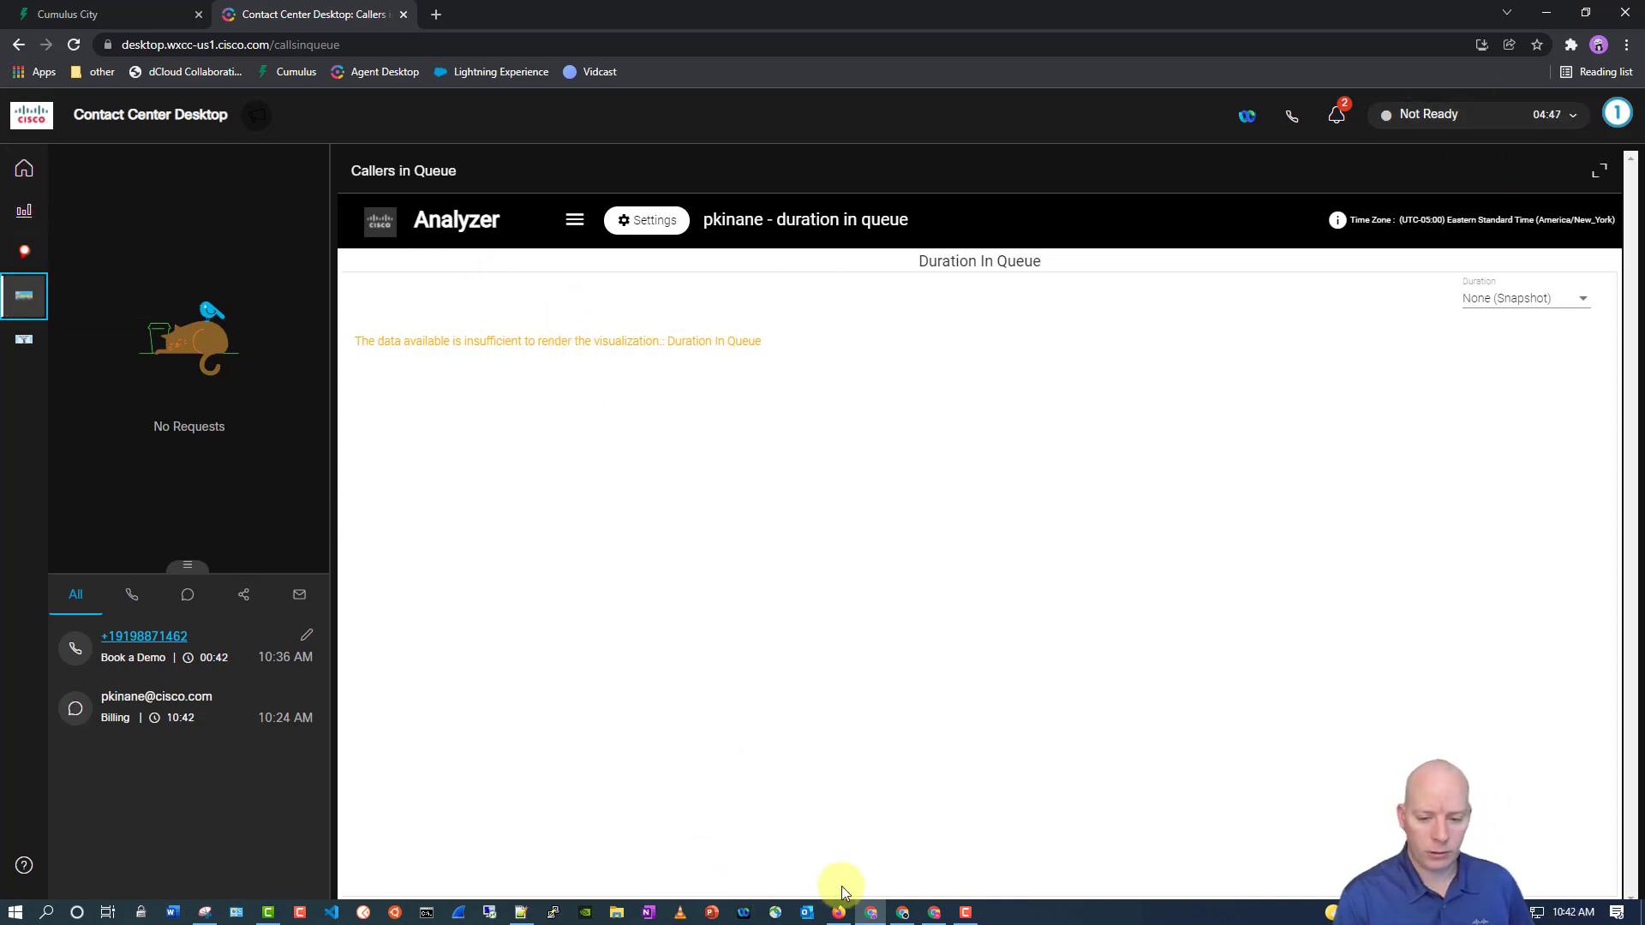
{"action": "left_click", "coordinate": [24, 341]}
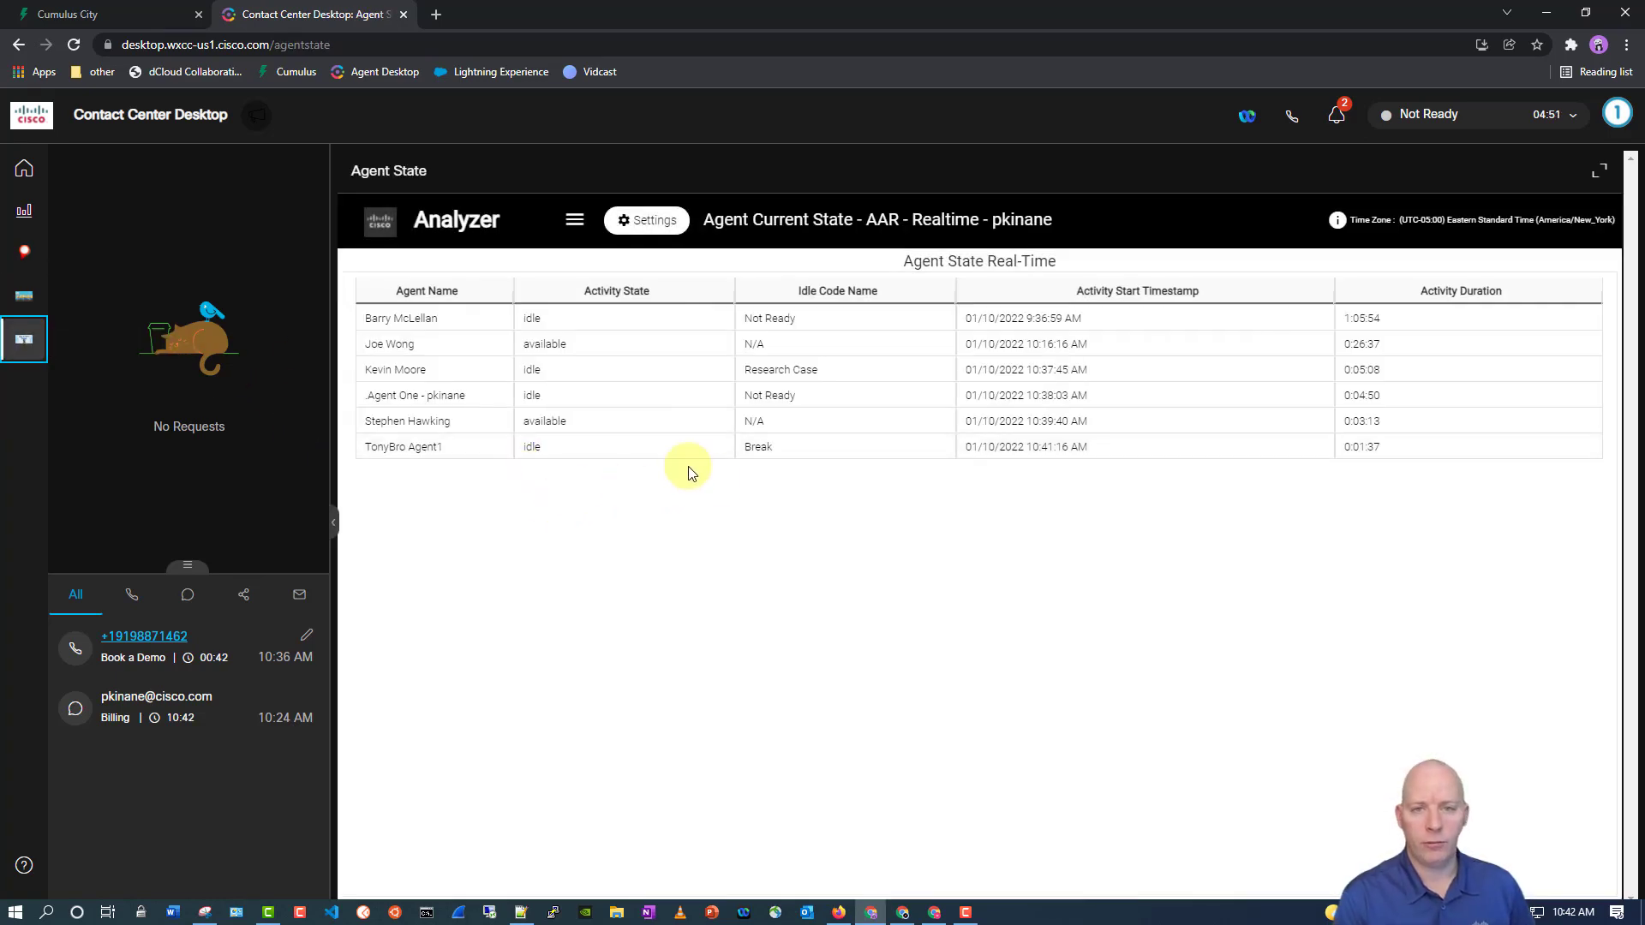
{"action": "left_click", "coordinate": [23, 296]}
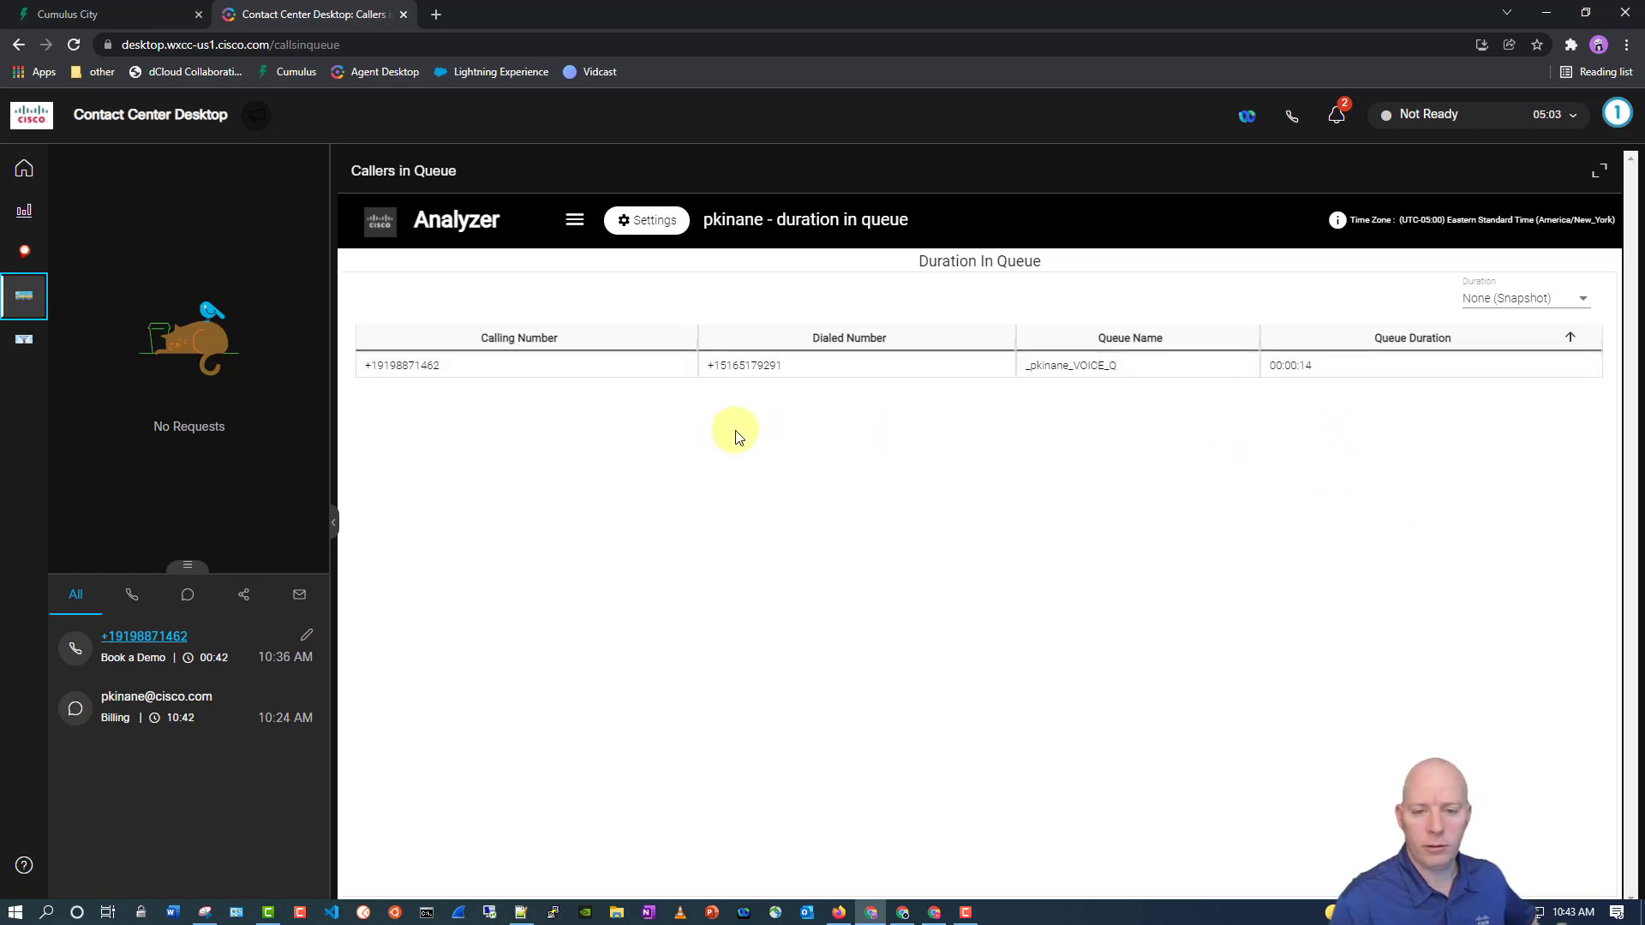
{"action": "left_click", "coordinate": [26, 339]}
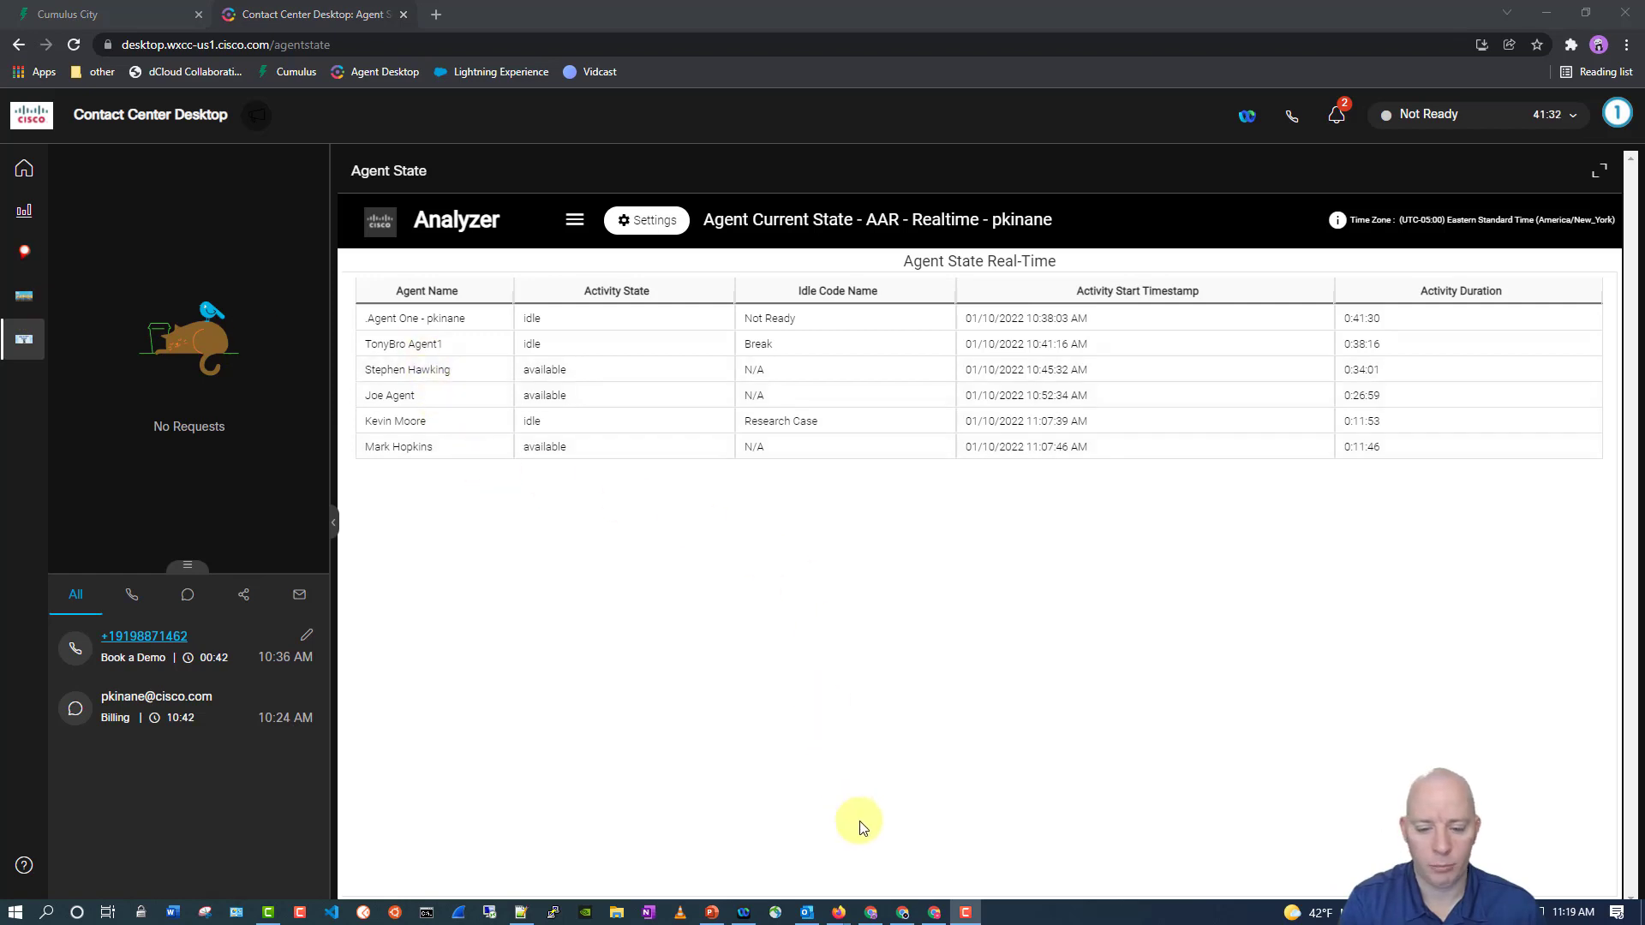
{"action": "left_click", "coordinate": [904, 915]}
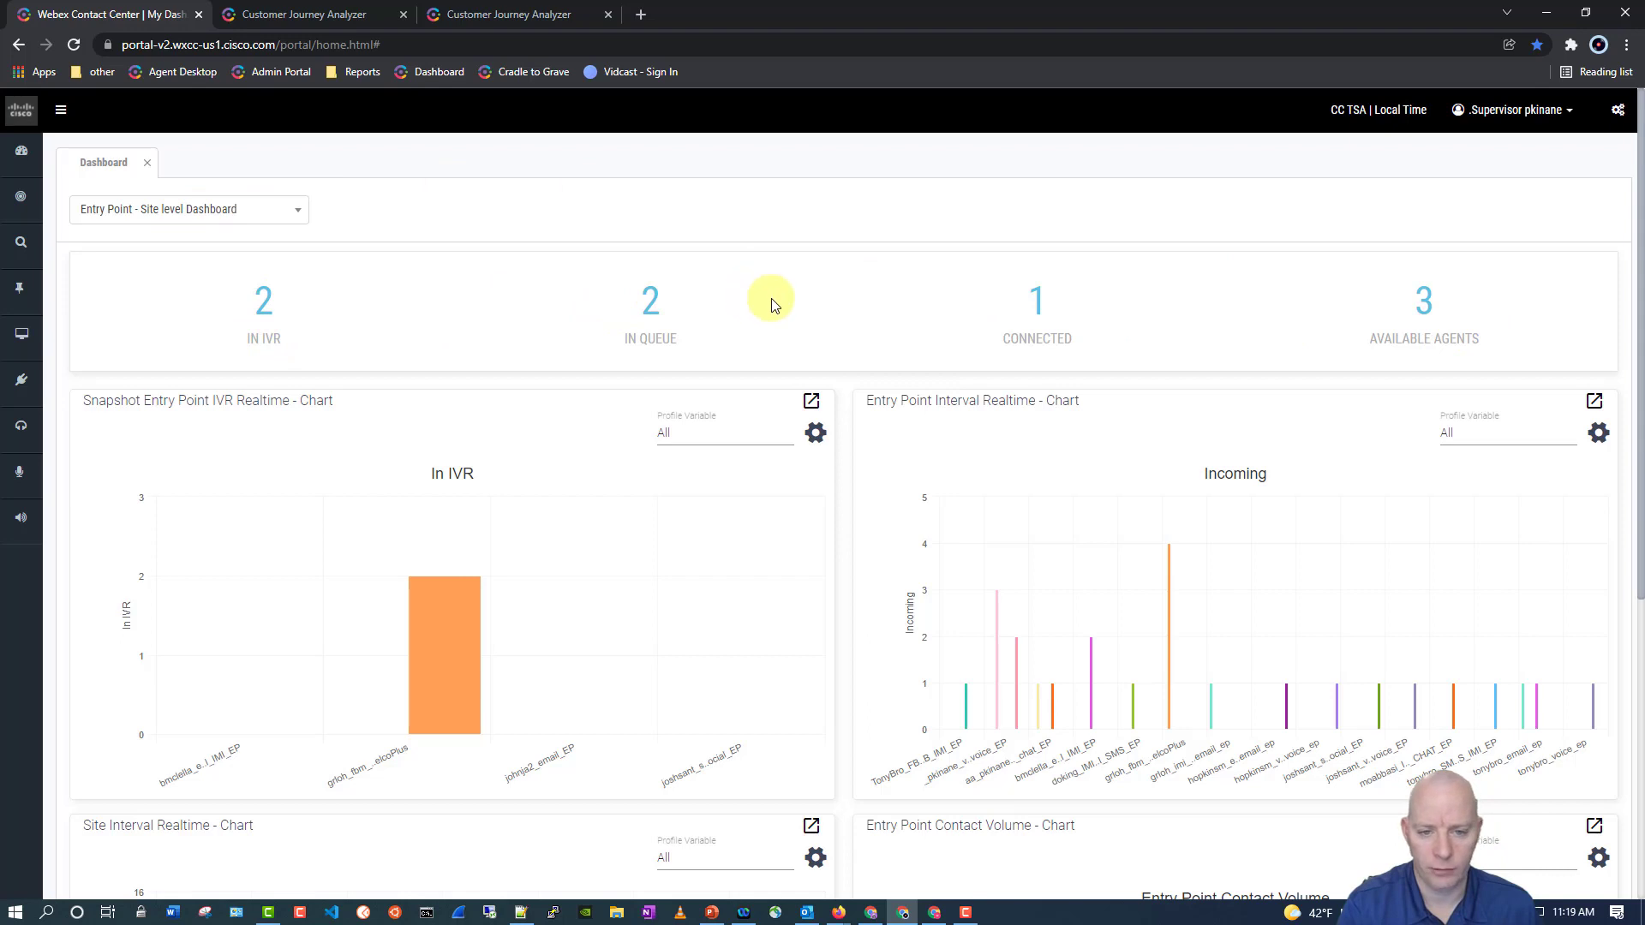
{"action": "mouse_move", "coordinate": [34, 196]}
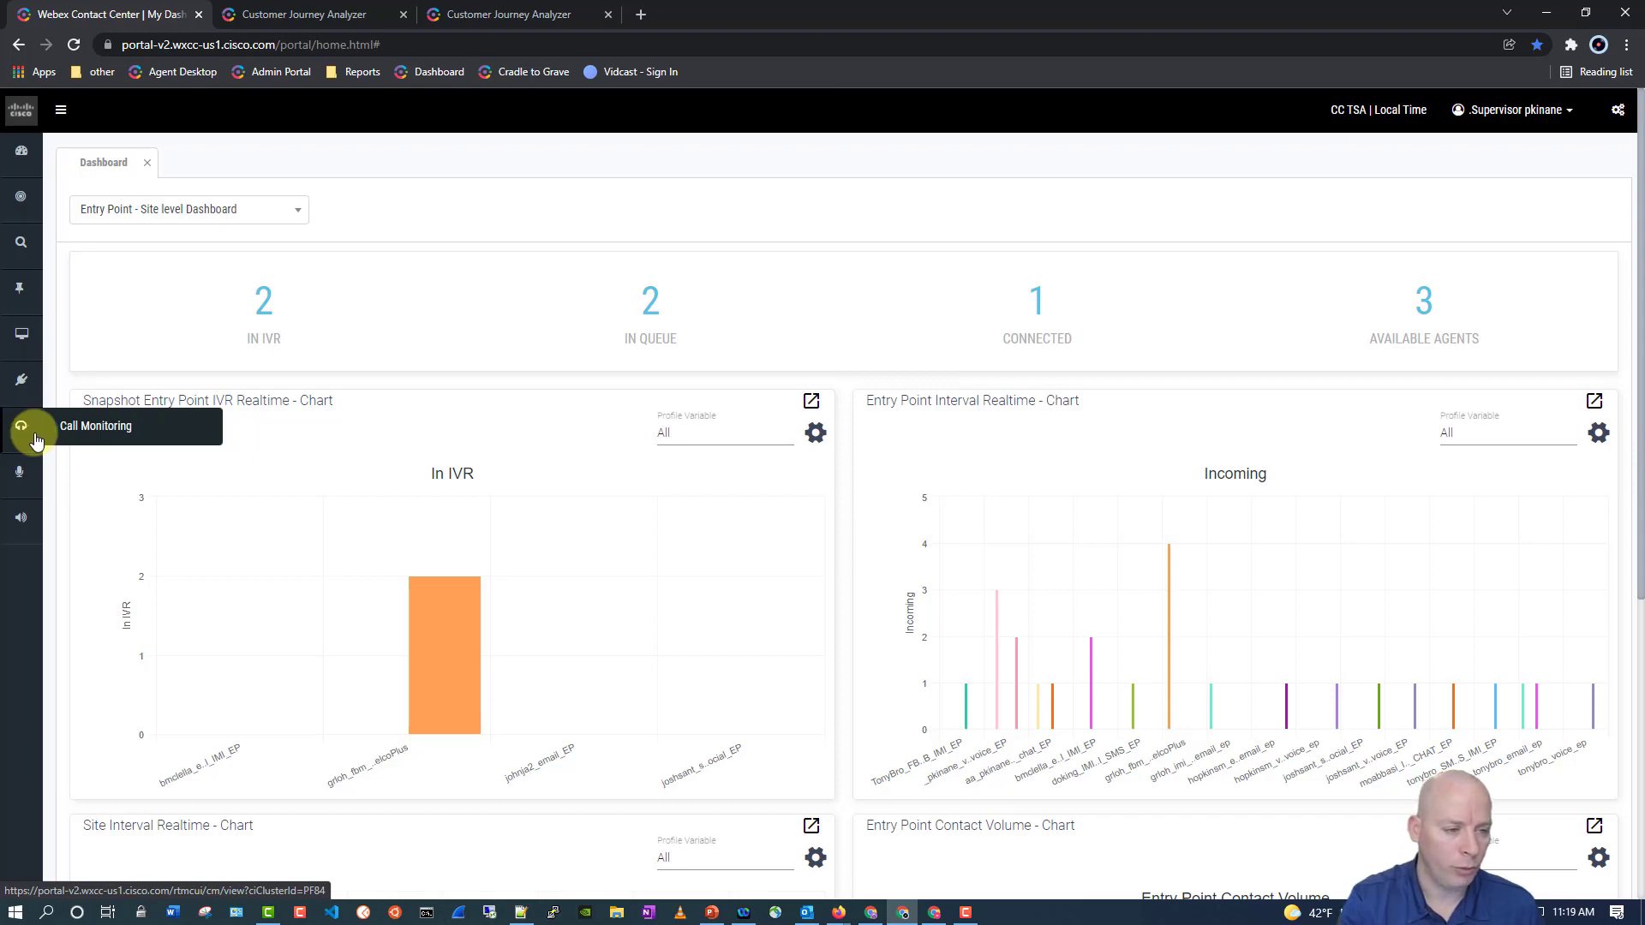
- Open Recording Management and filter recordings by pasting row 2's copied caller number into Search
{"action": "left_click", "coordinate": [21, 521]}
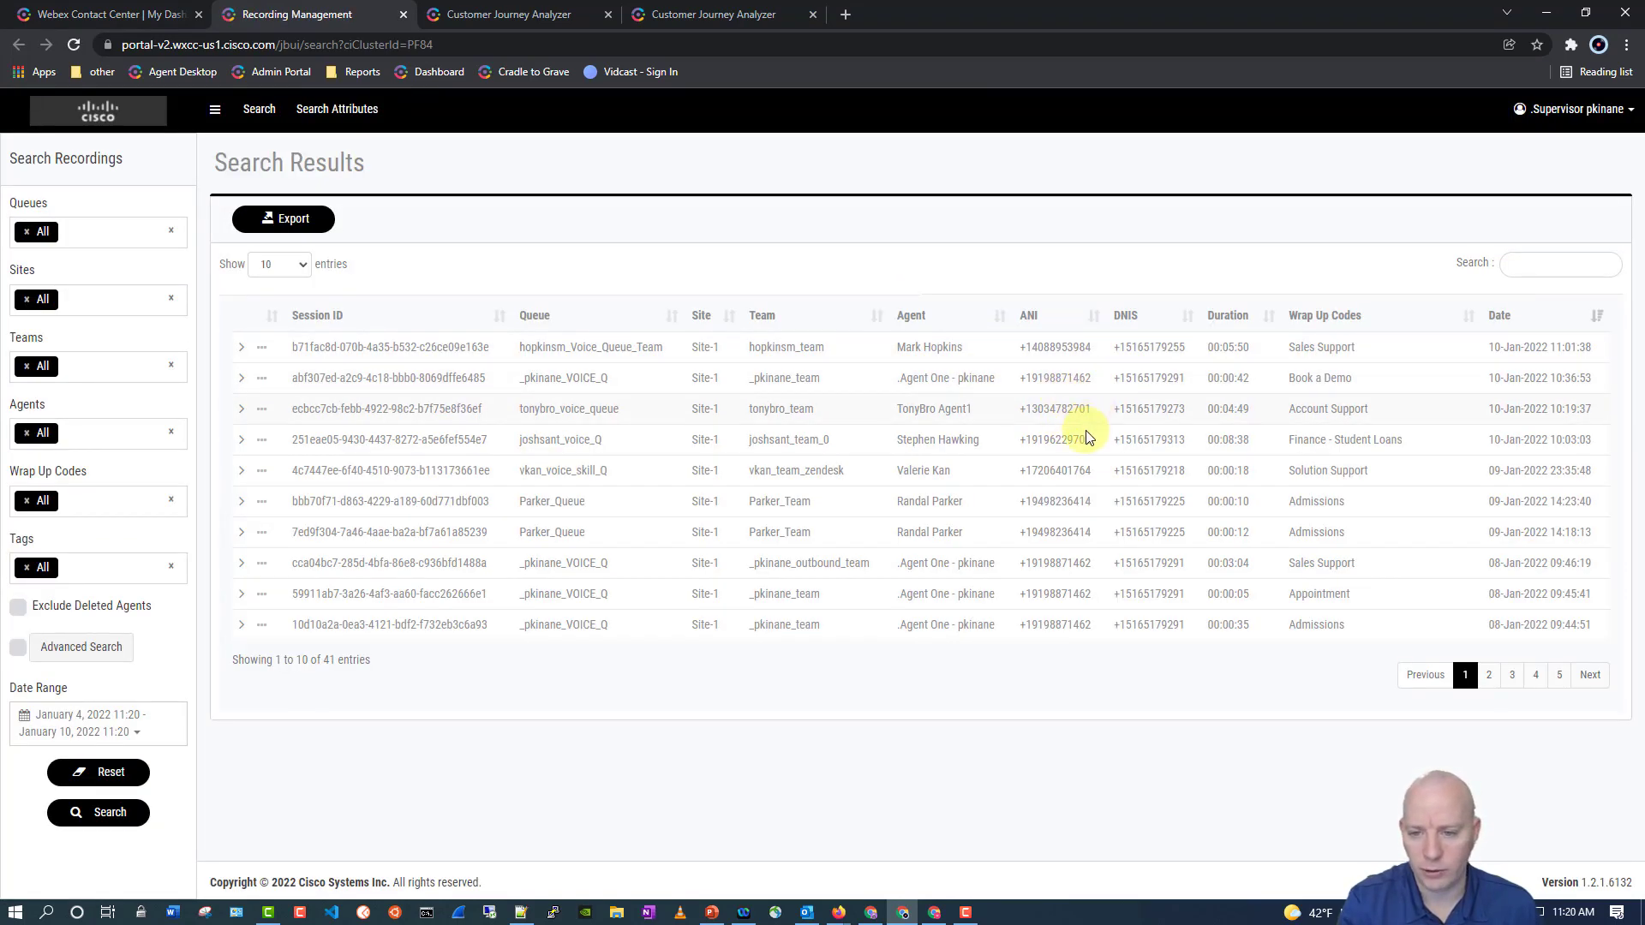
{"action": "double_click", "coordinate": [1054, 378]}
{"action": "right_click", "coordinate": [1056, 380]}
{"action": "left_click", "coordinate": [1085, 391]}
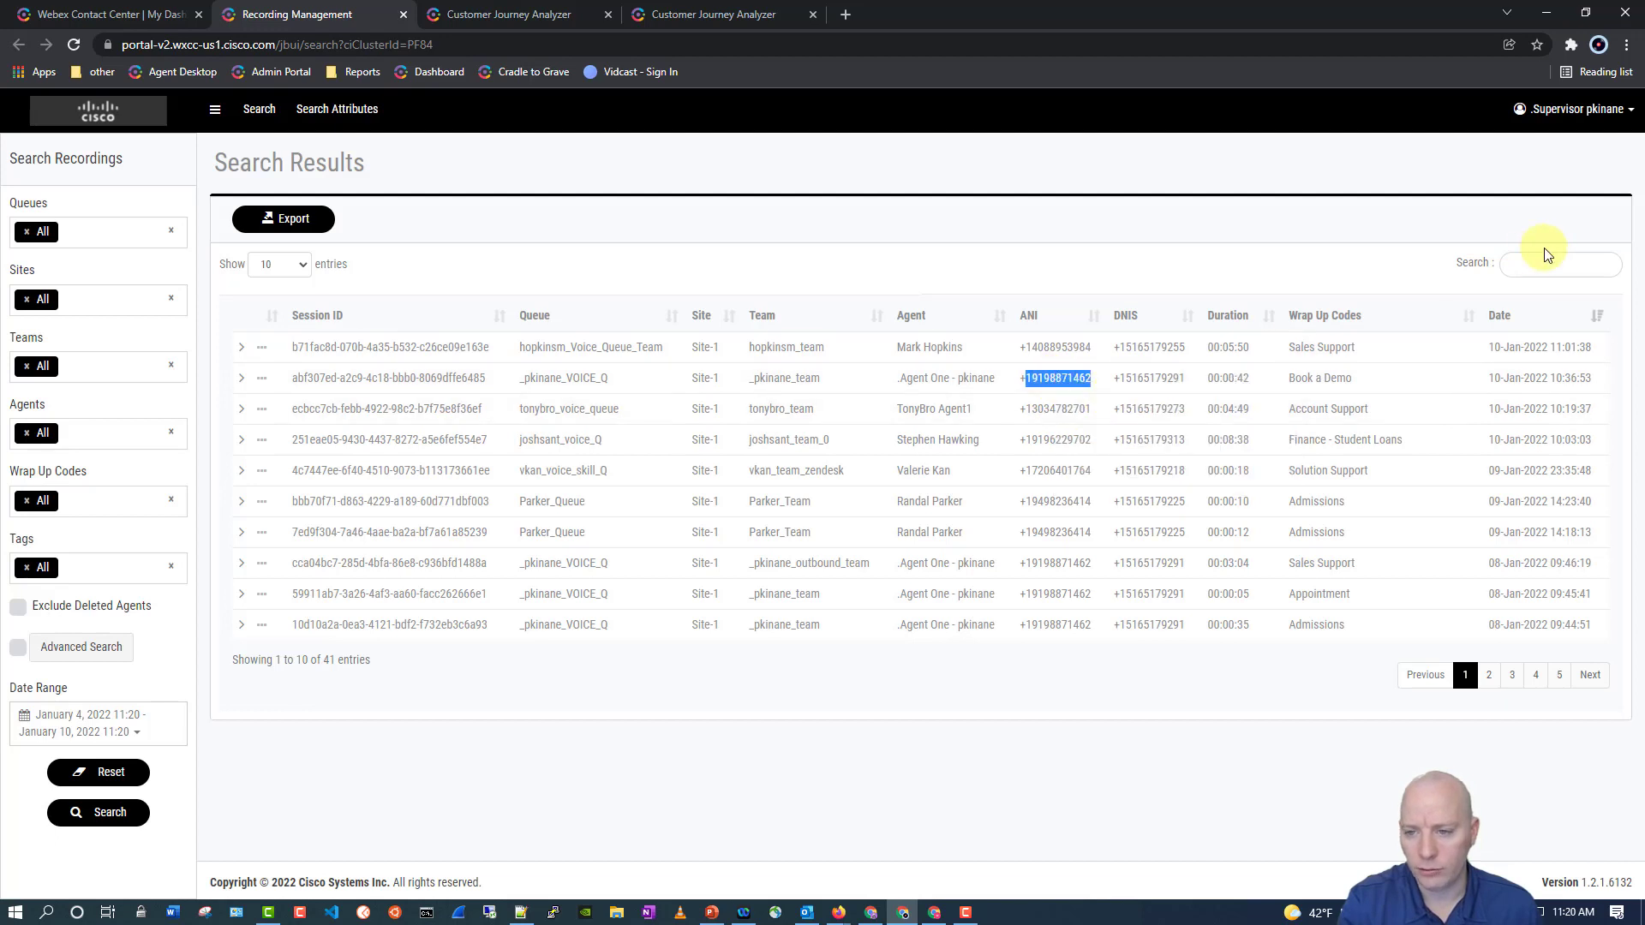
{"action": "left_click", "coordinate": [1548, 263]}
{"action": "key", "text": "ctrl+v"}
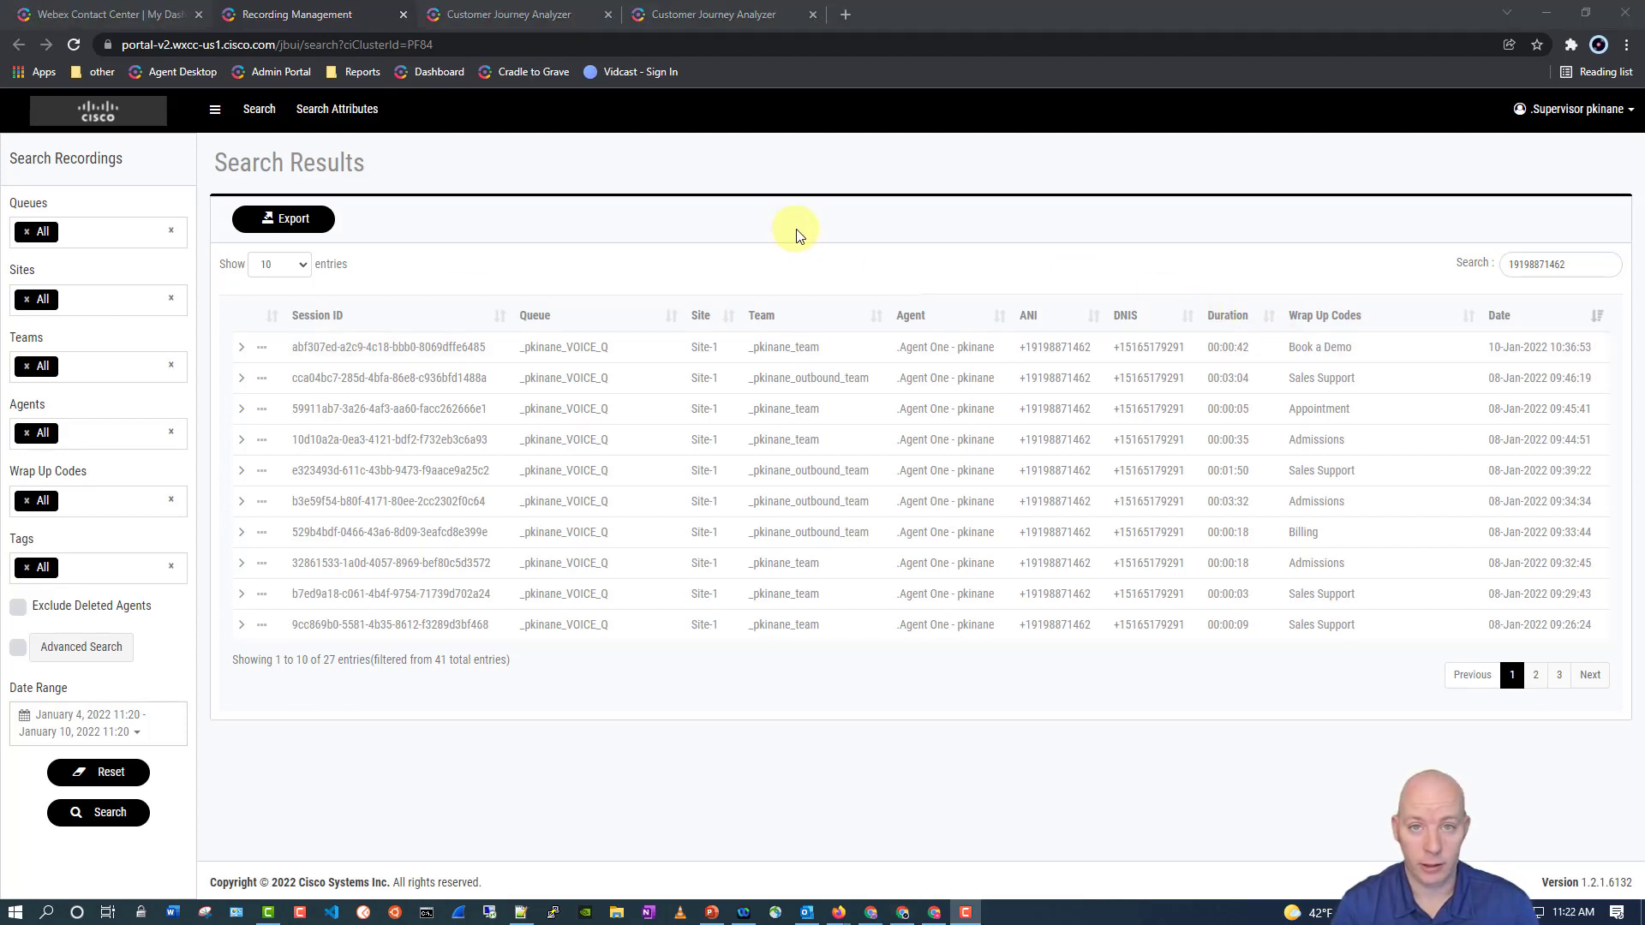
{"action": "left_click", "coordinate": [539, 14]}
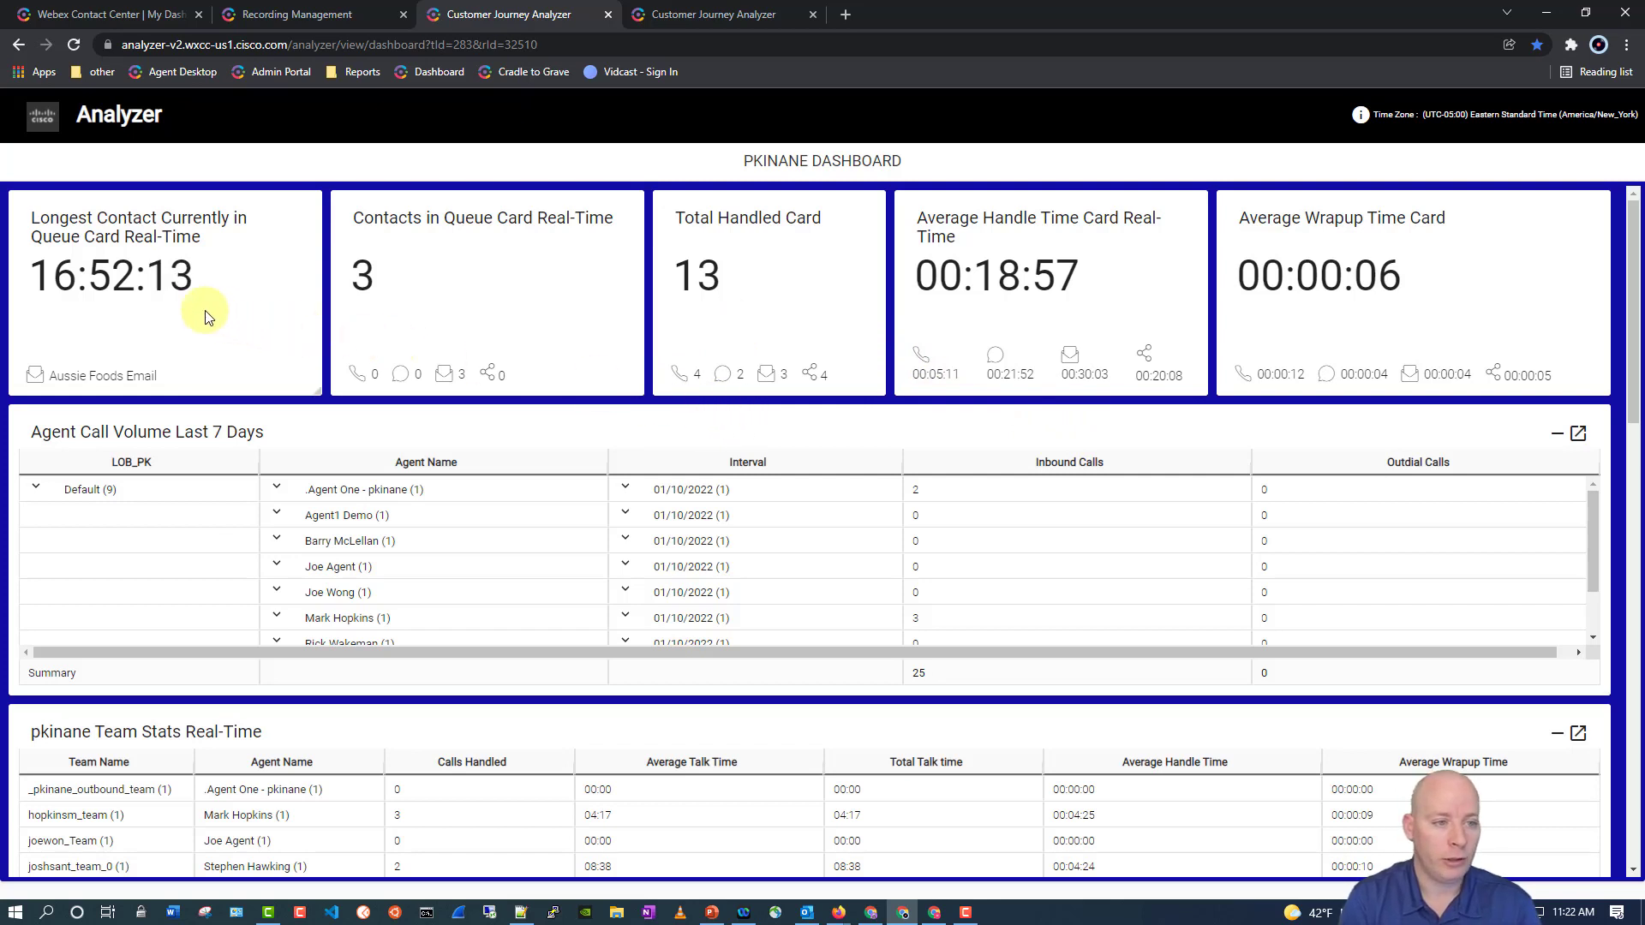
{"action": "left_click_drag", "start_coordinate": [143, 208], "coordinate": [240, 215]}
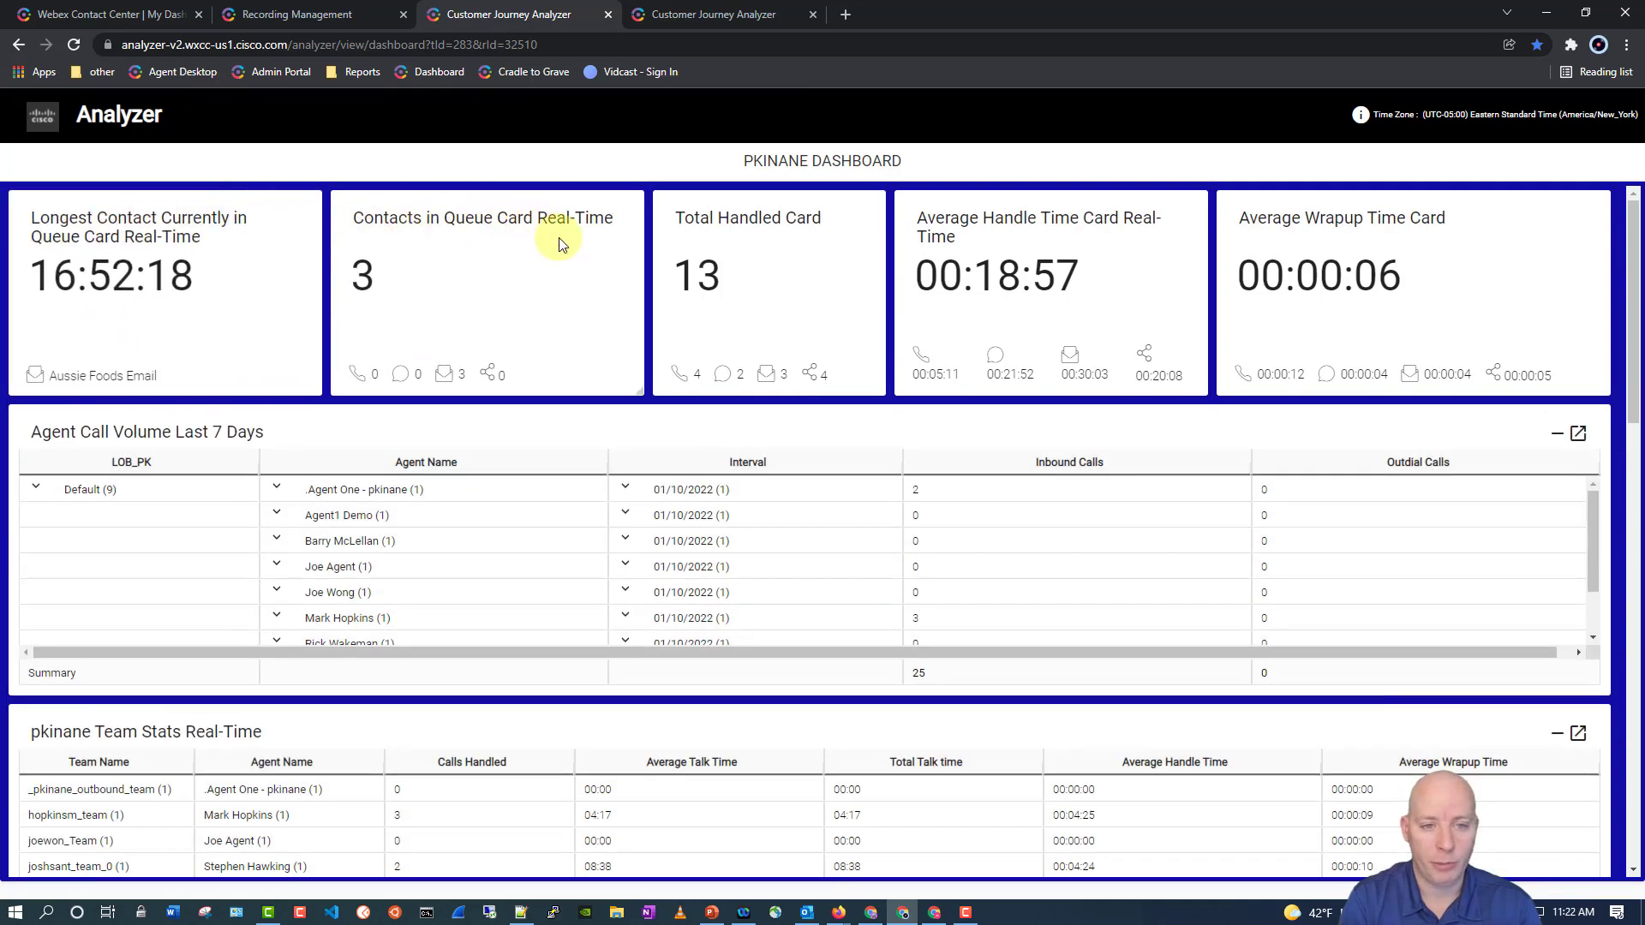
{"action": "left_click_drag", "start_coordinate": [1636, 238], "coordinate": [1638, 307]}
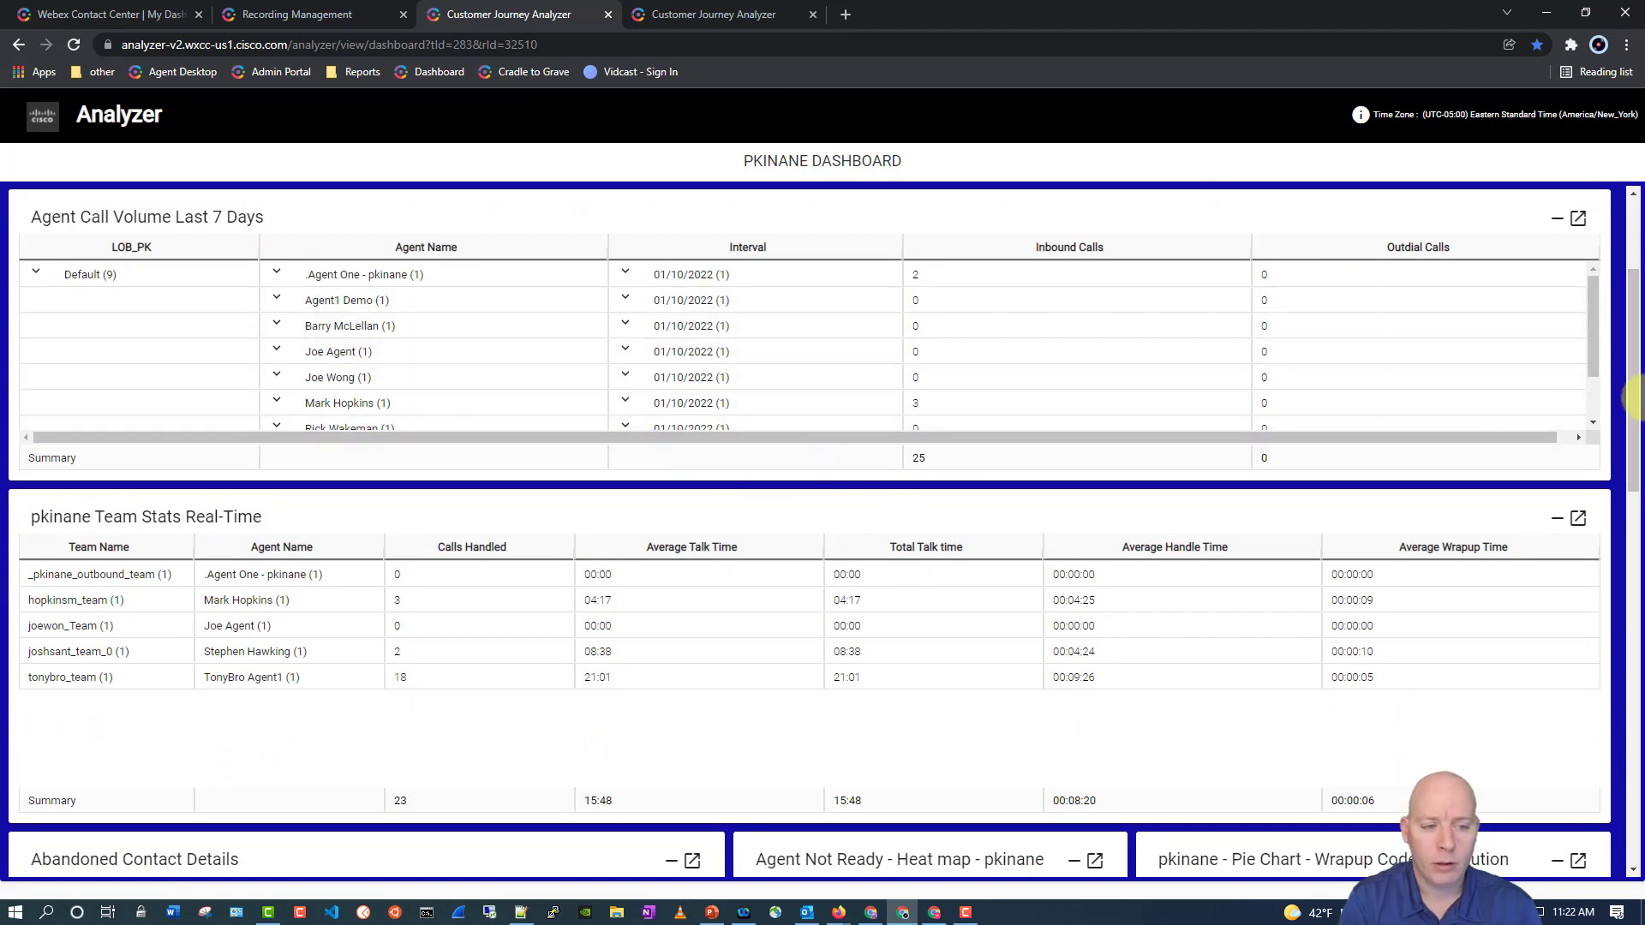
{"action": "left_click_drag", "start_coordinate": [1631, 336], "coordinate": [1630, 514]}
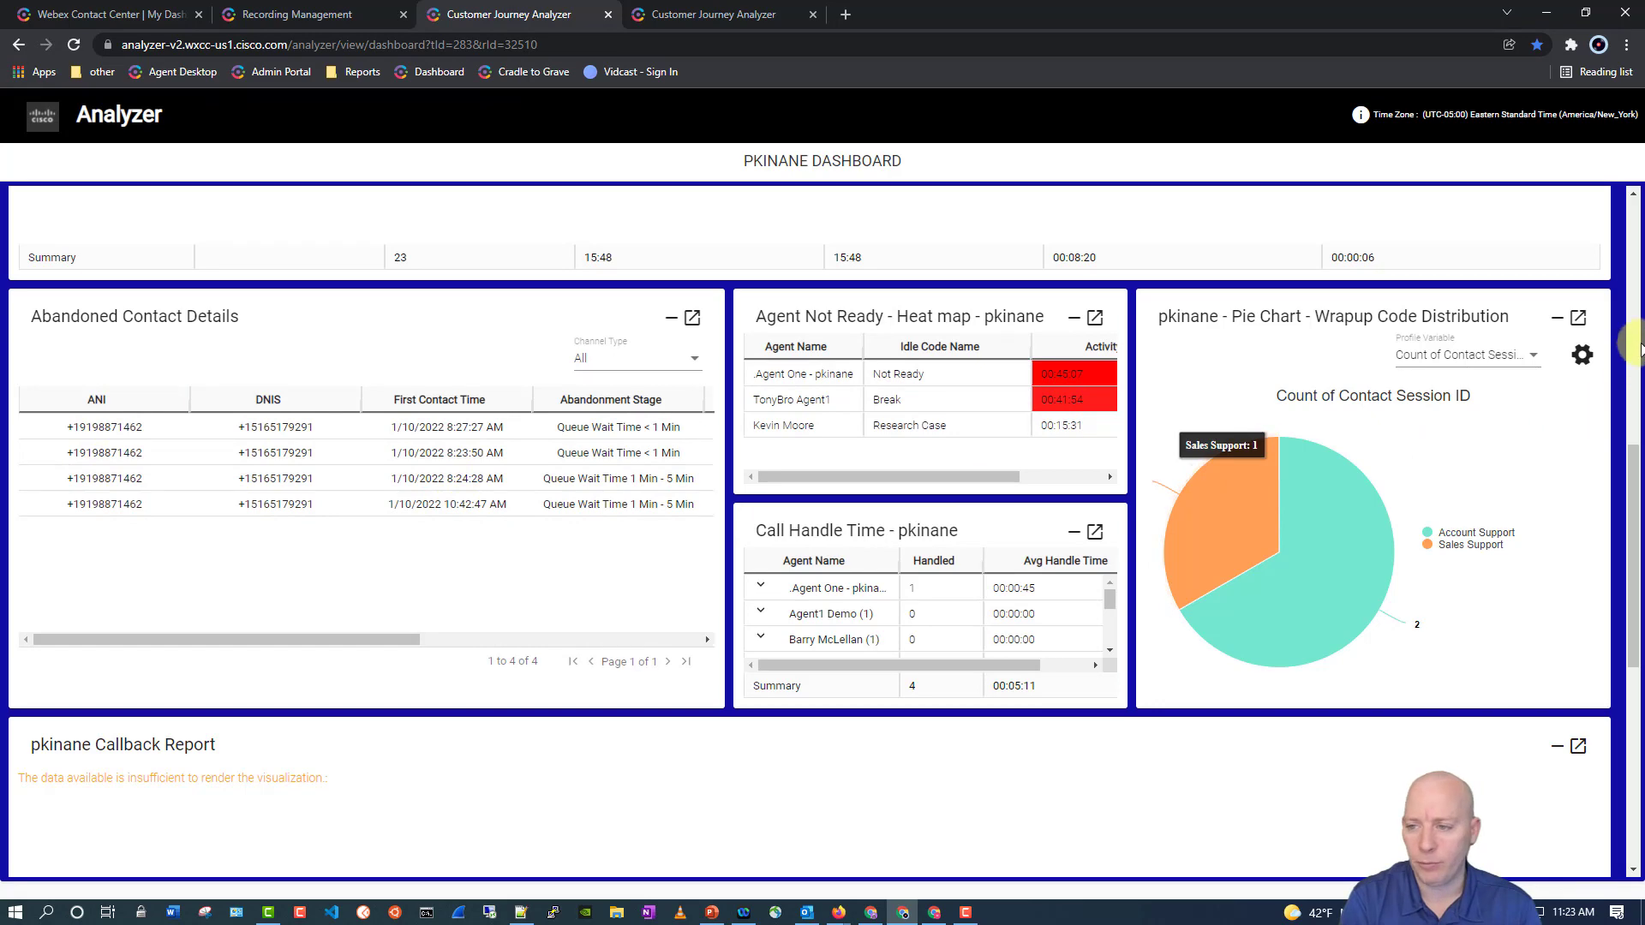
{"action": "left_click_drag", "start_coordinate": [1633, 463], "coordinate": [1637, 213]}
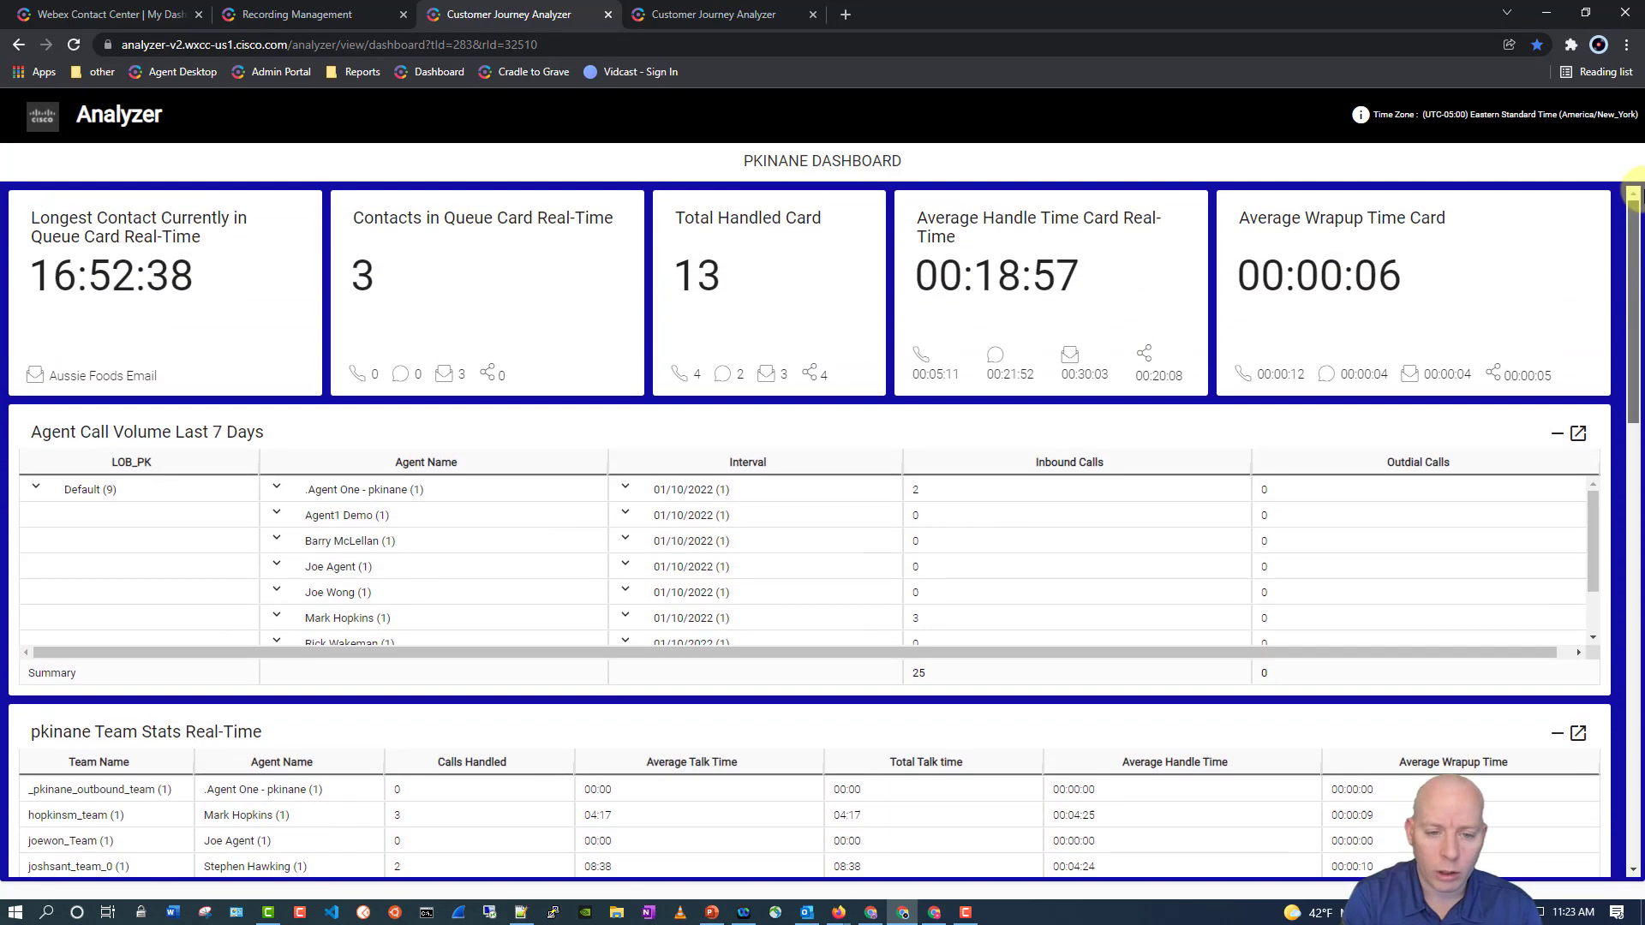
{"action": "left_click", "coordinate": [697, 14]}
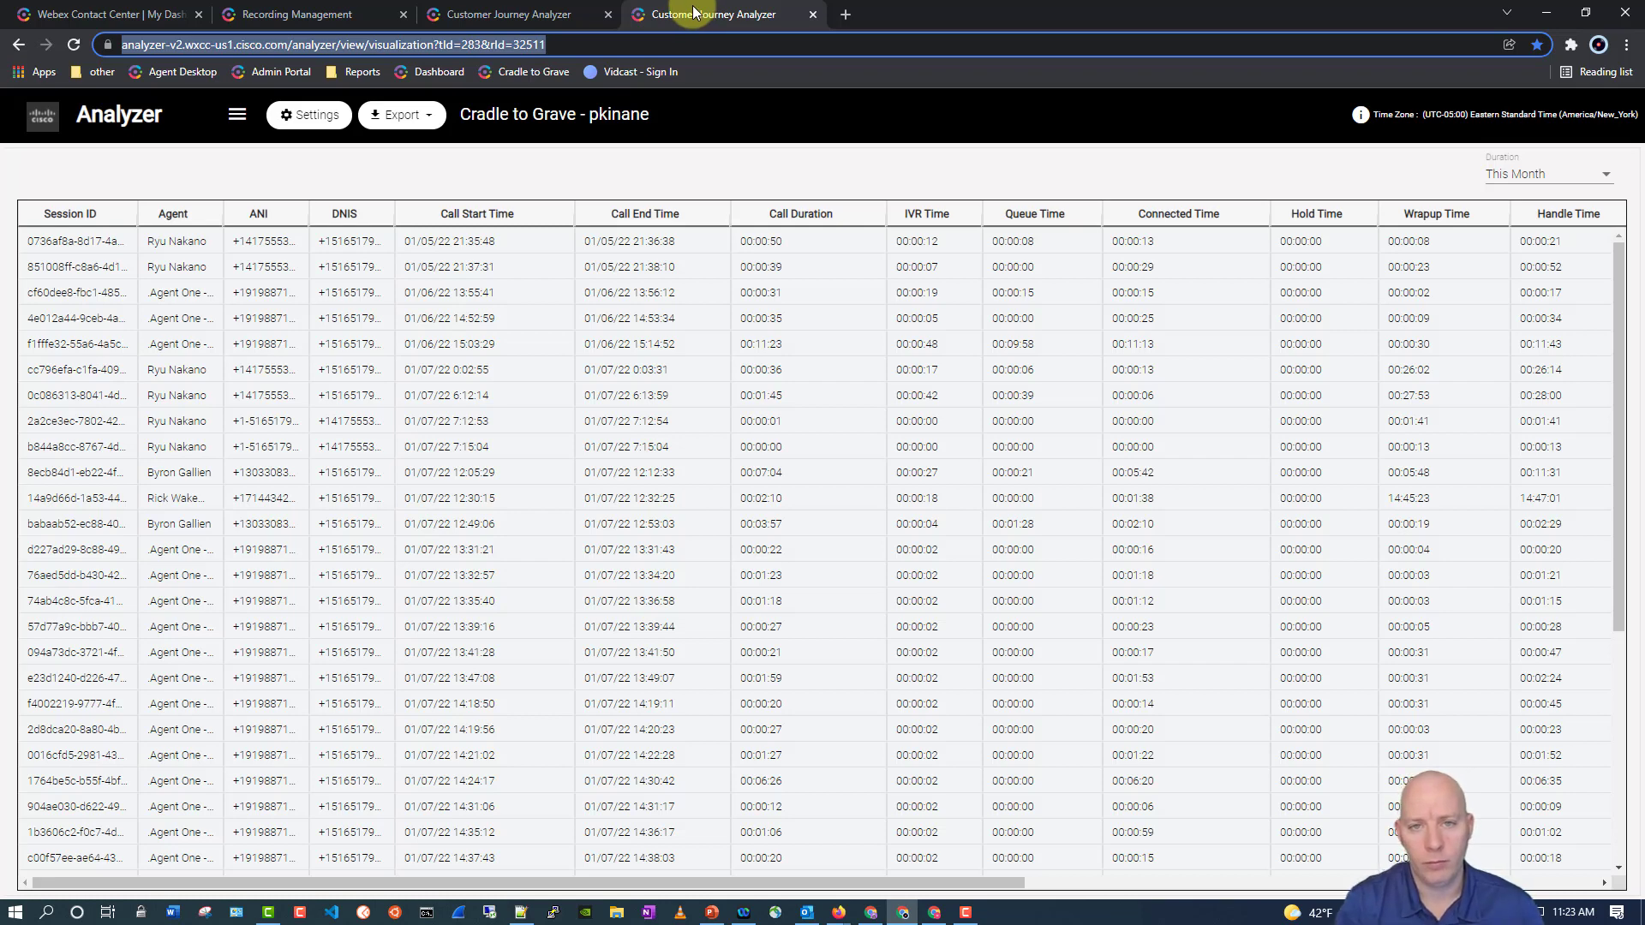
- Widen the Cradle to Grave table's Wrap Up column so names like Account Support show in full
{"action": "left_click", "coordinate": [518, 14]}
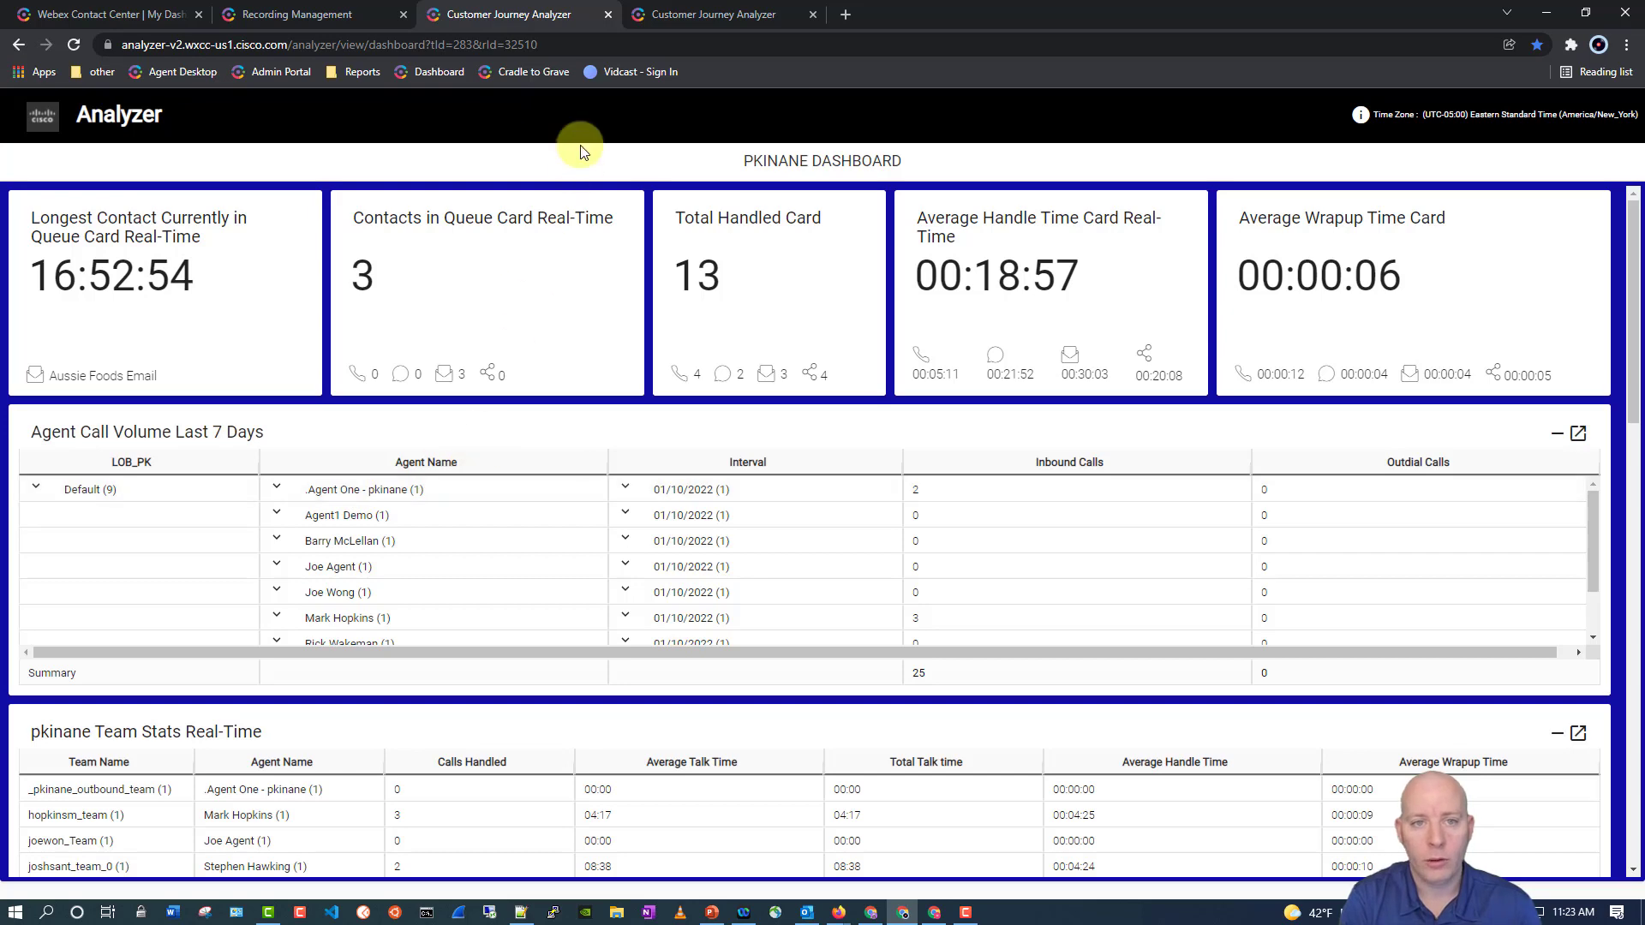
{"action": "left_click", "coordinate": [728, 13]}
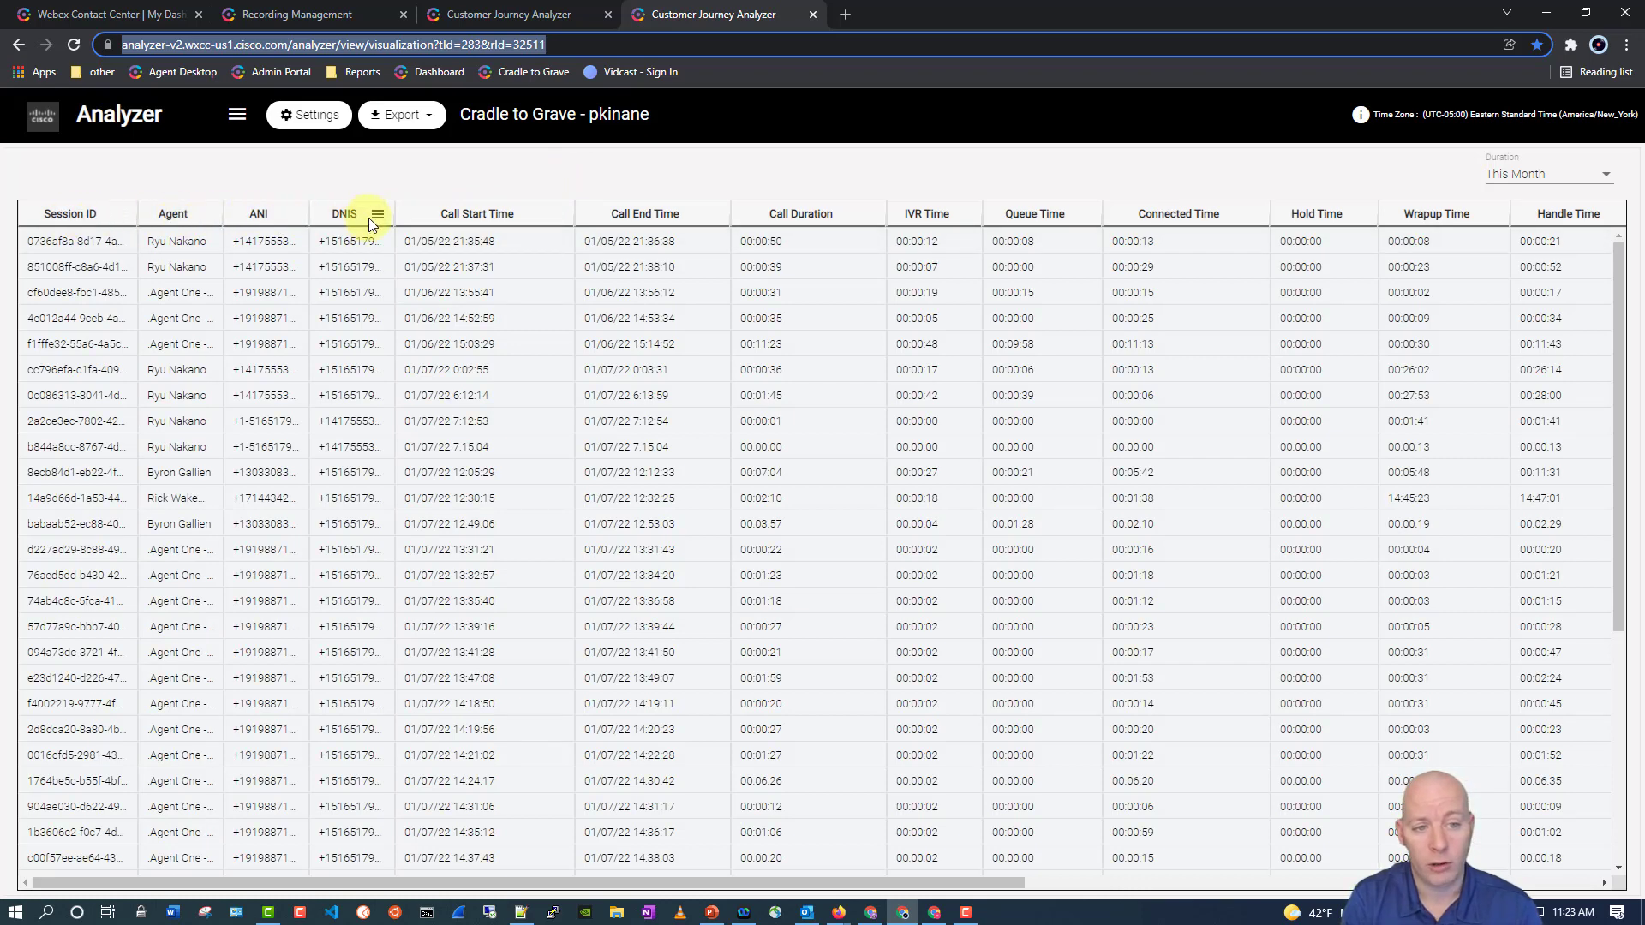
{"action": "left_click_drag", "start_coordinate": [599, 884], "coordinate": [1237, 913]}
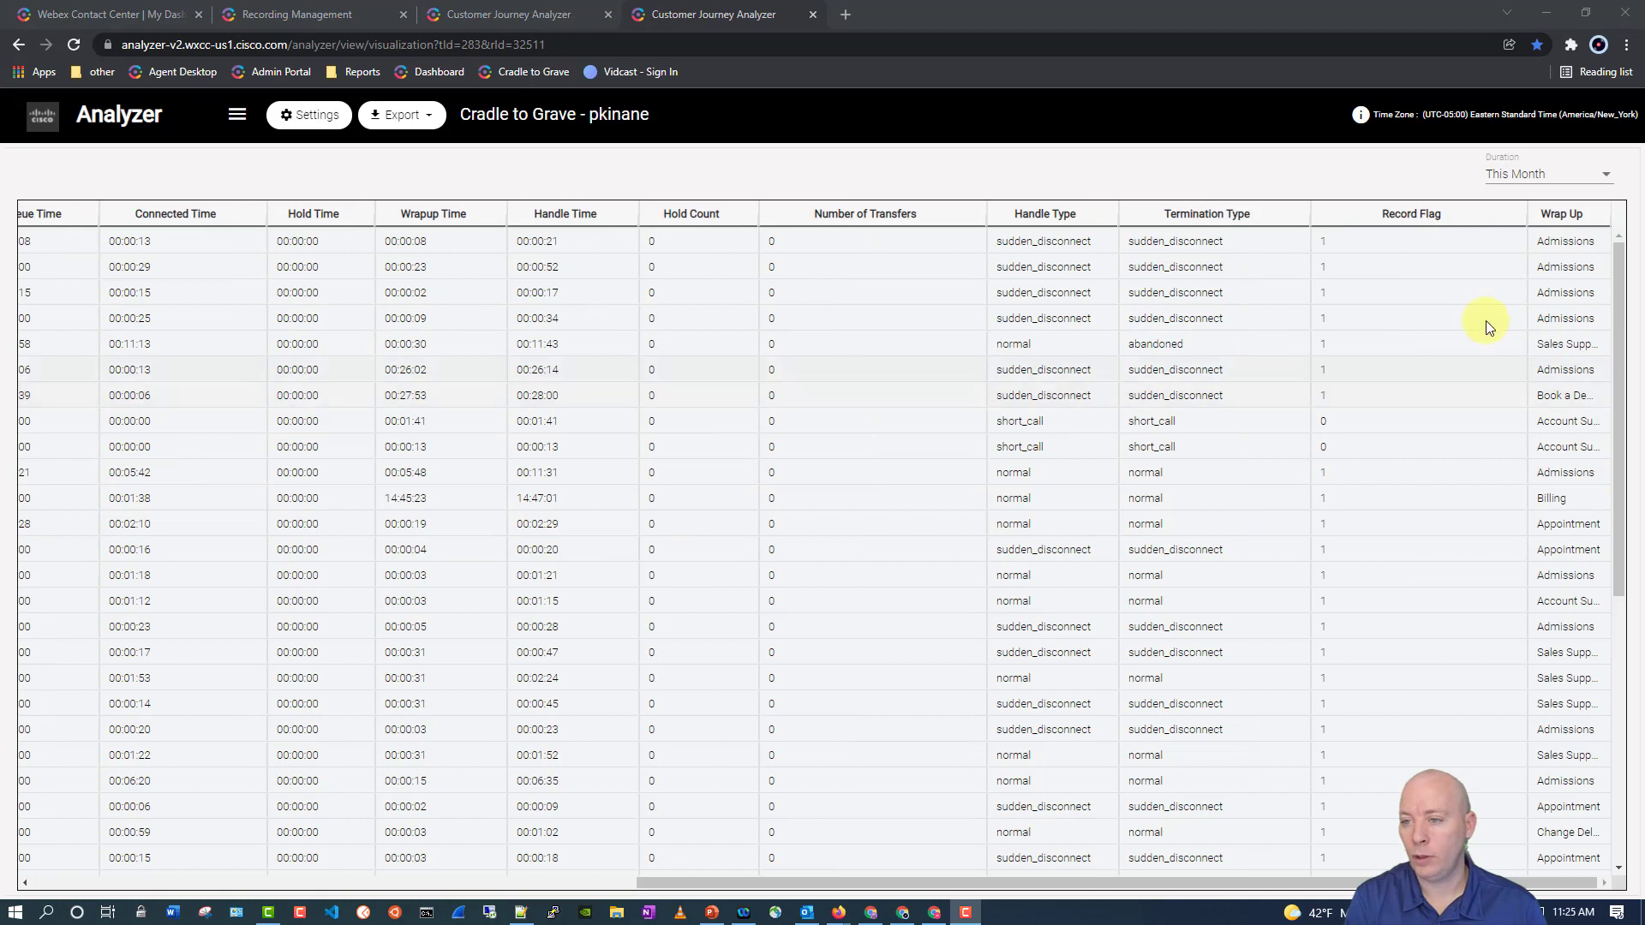
{"action": "left_click_drag", "start_coordinate": [1610, 210], "coordinate": [1639, 212]}
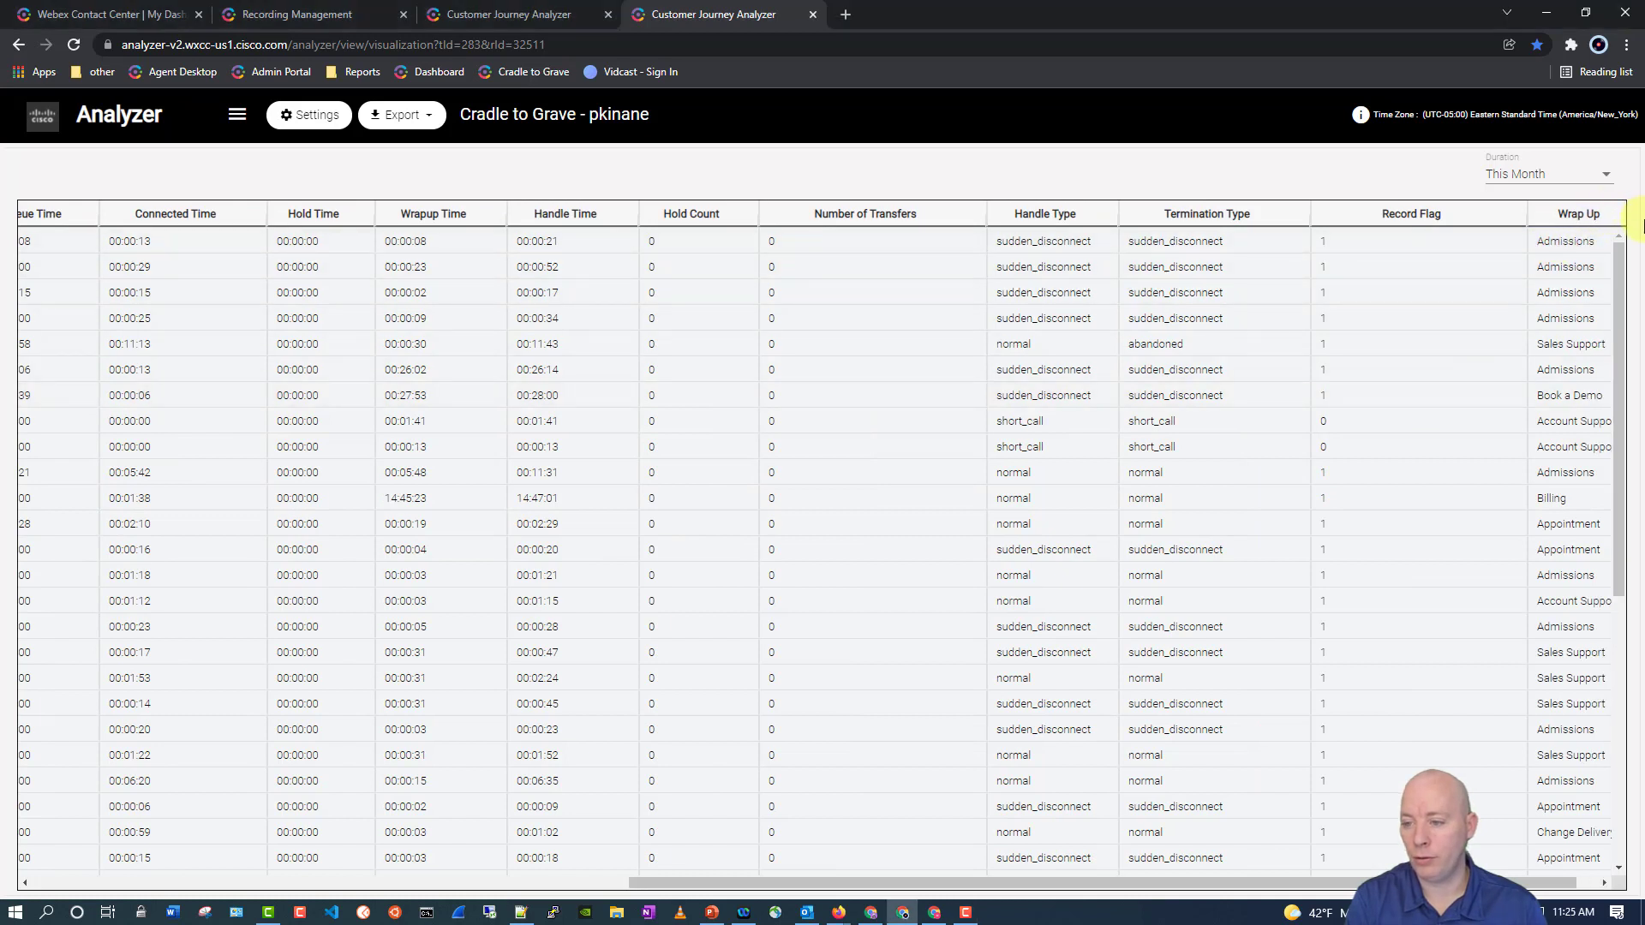
{"action": "scroll", "coordinate": [1592, 251], "scroll_direction": "right", "scroll_amount": 1}
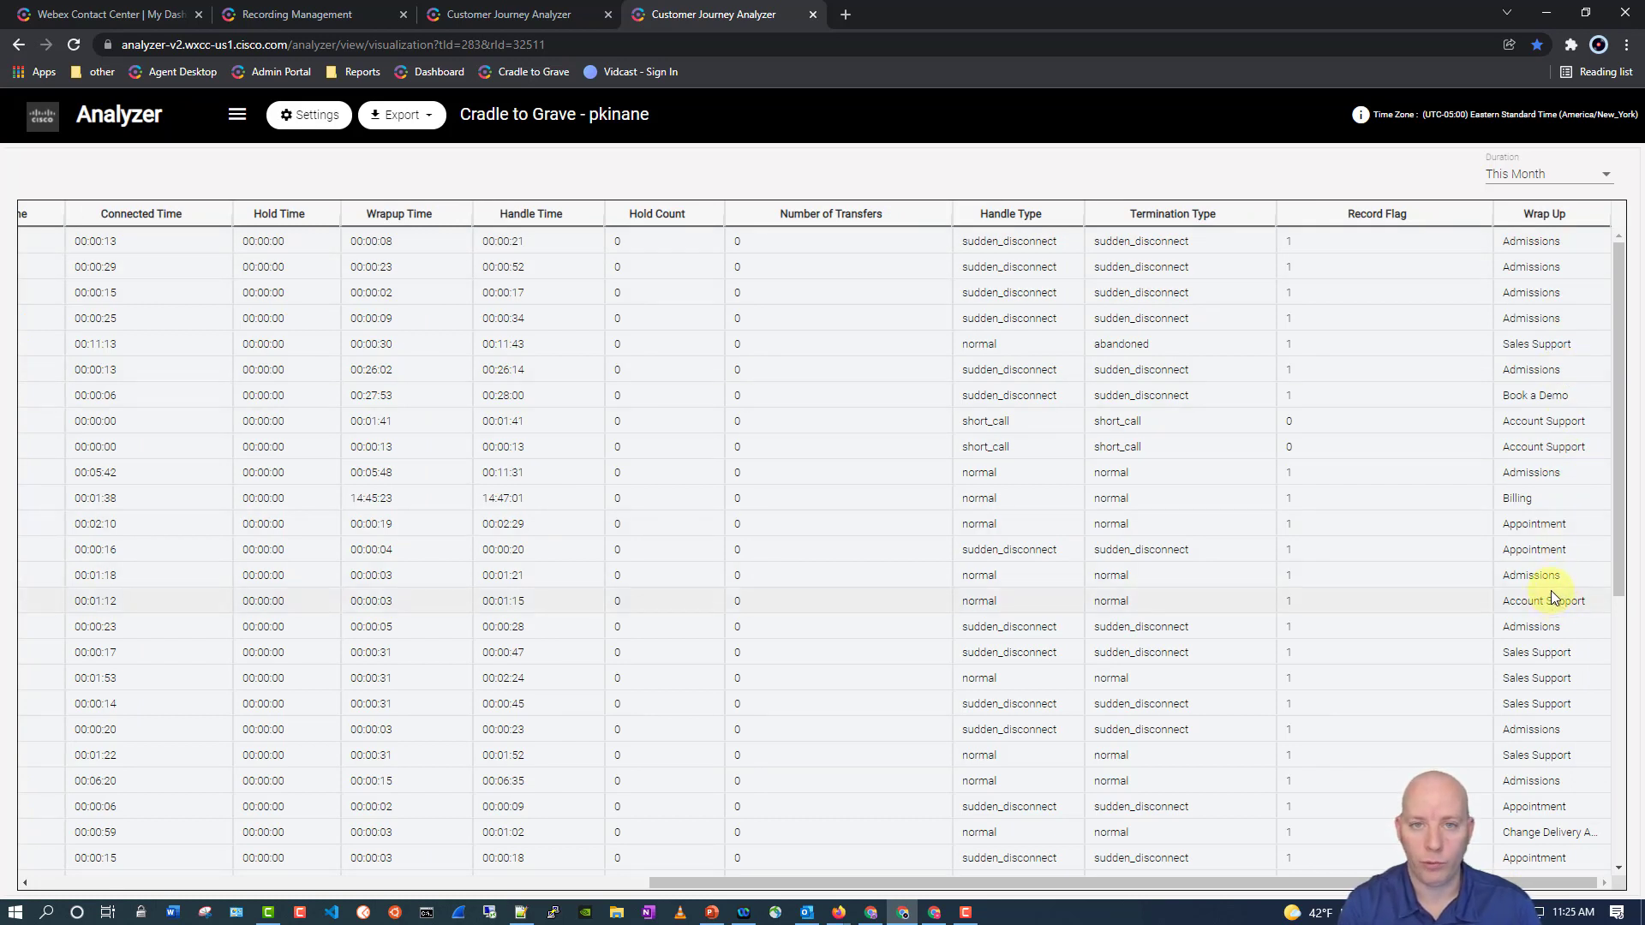
{"action": "left_click", "coordinate": [950, 914]}
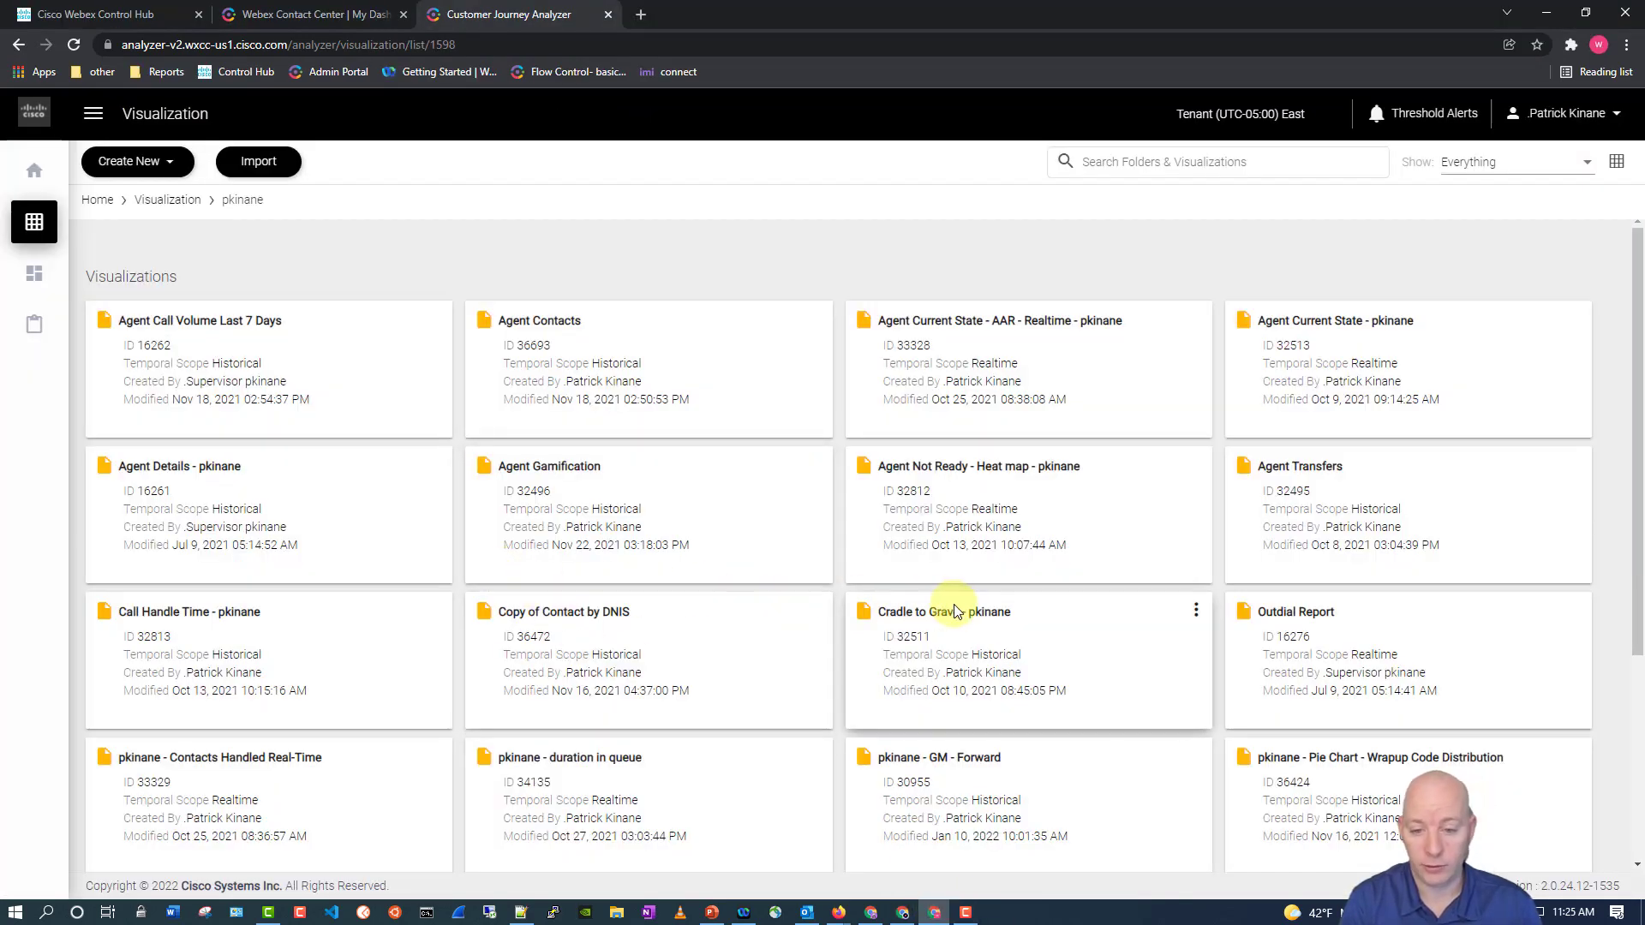
{"action": "left_click", "coordinate": [1198, 610]}
{"action": "left_click", "coordinate": [1217, 636]}
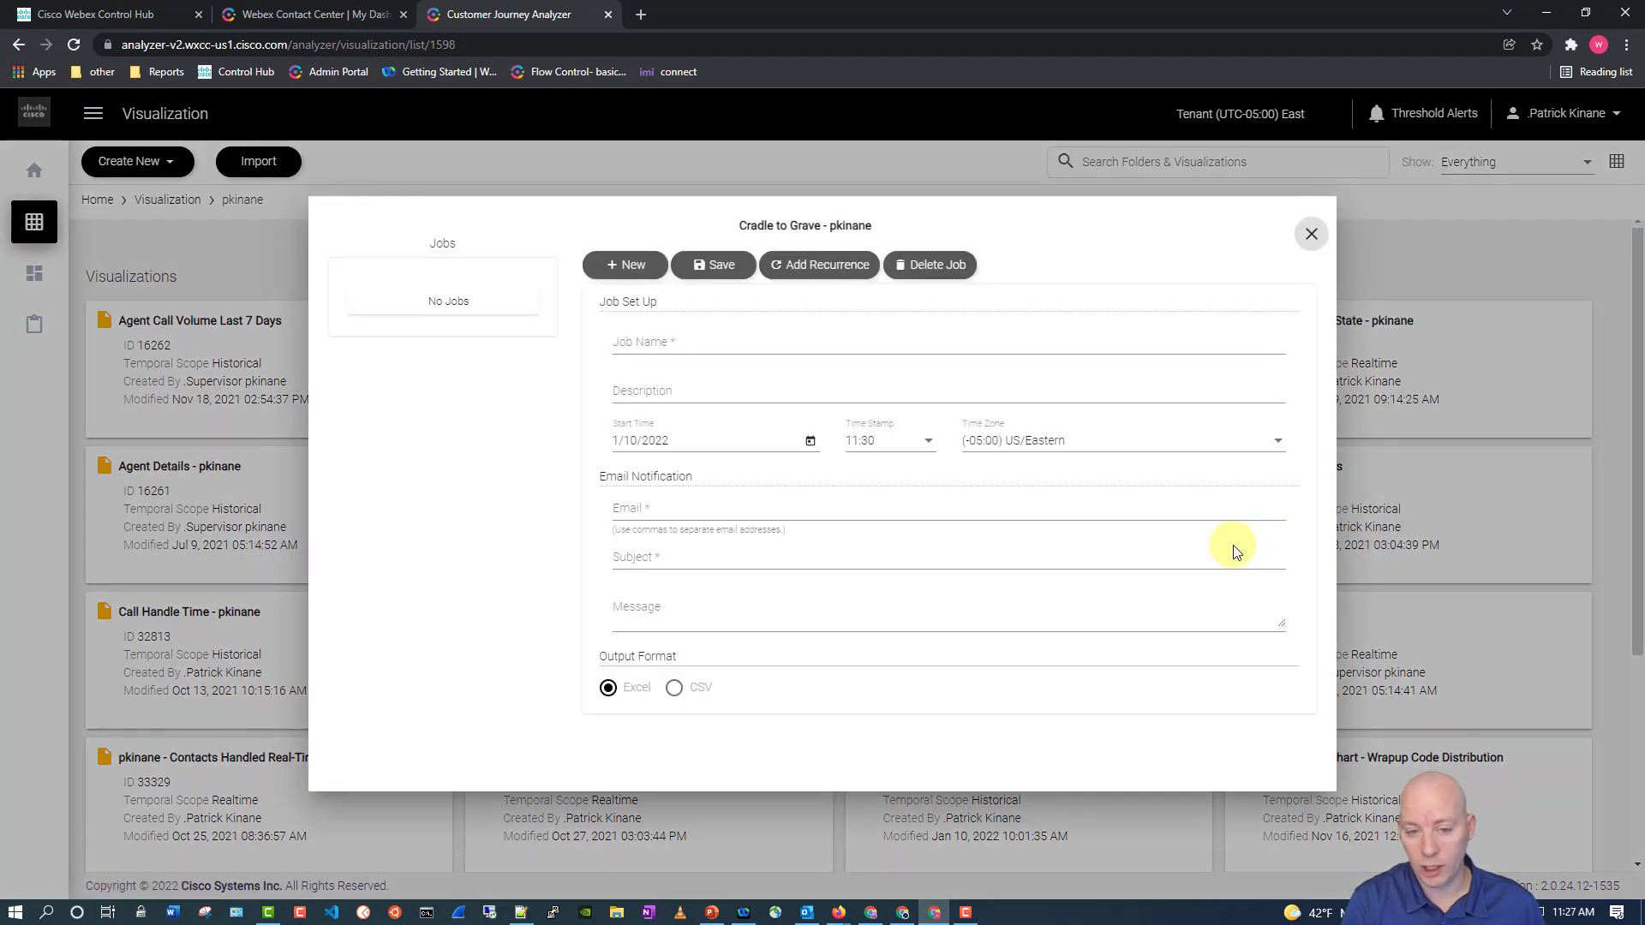
- Step through the job form's name, description, email recipients and message fields without entering values
{"action": "left_click", "coordinate": [664, 345]}
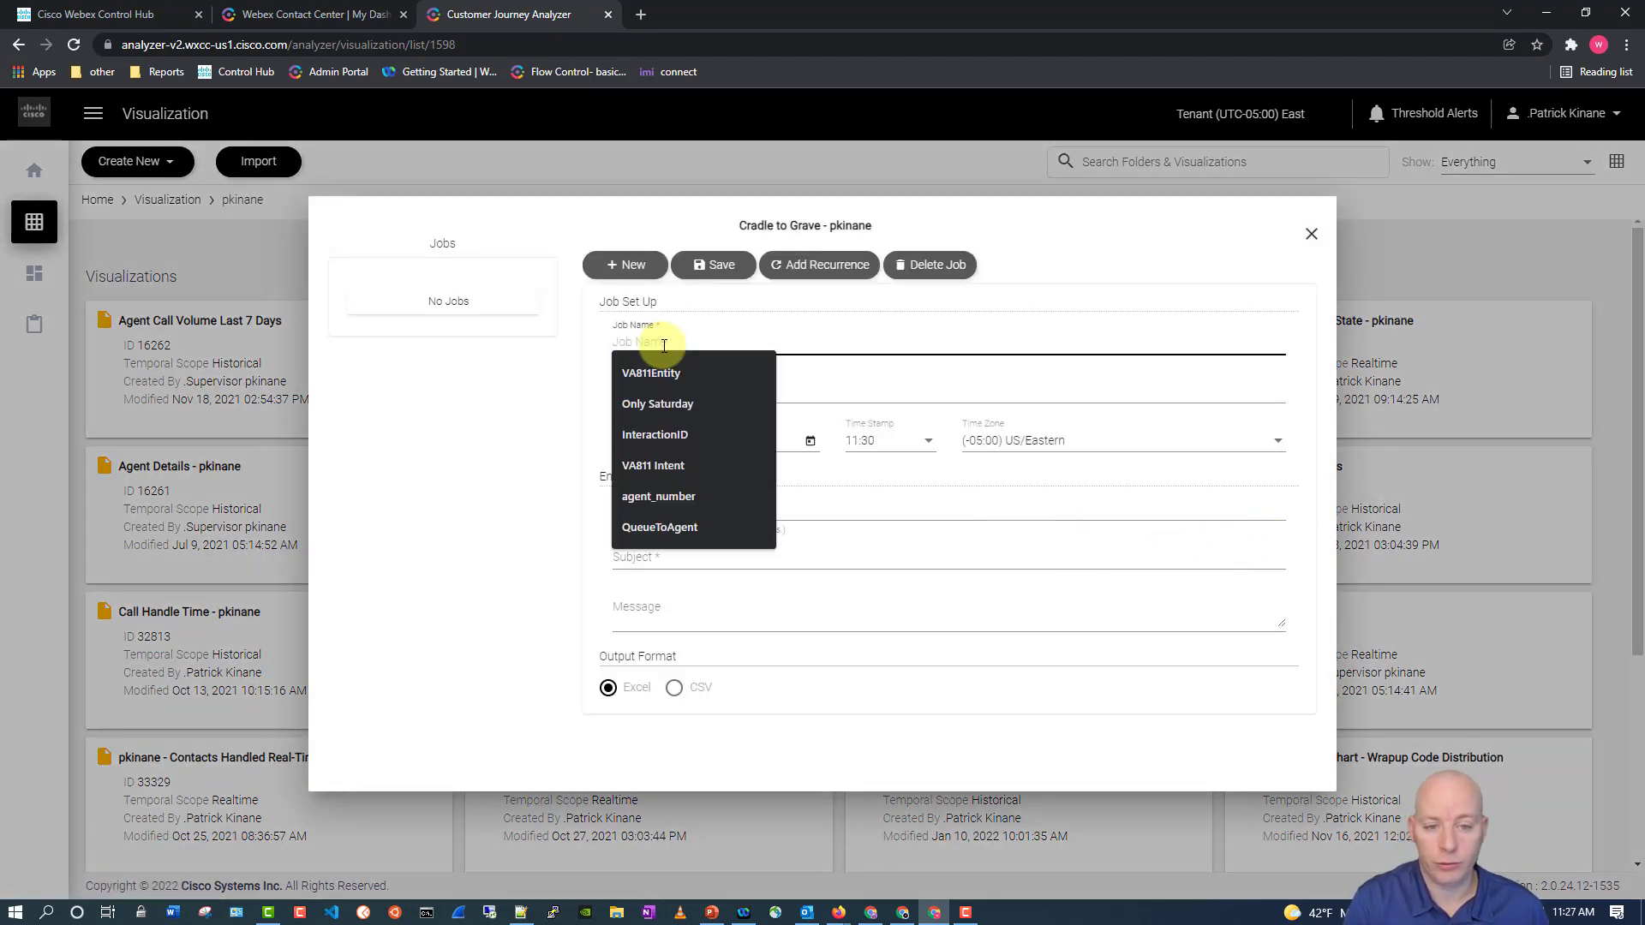
{"action": "left_click", "coordinate": [841, 387]}
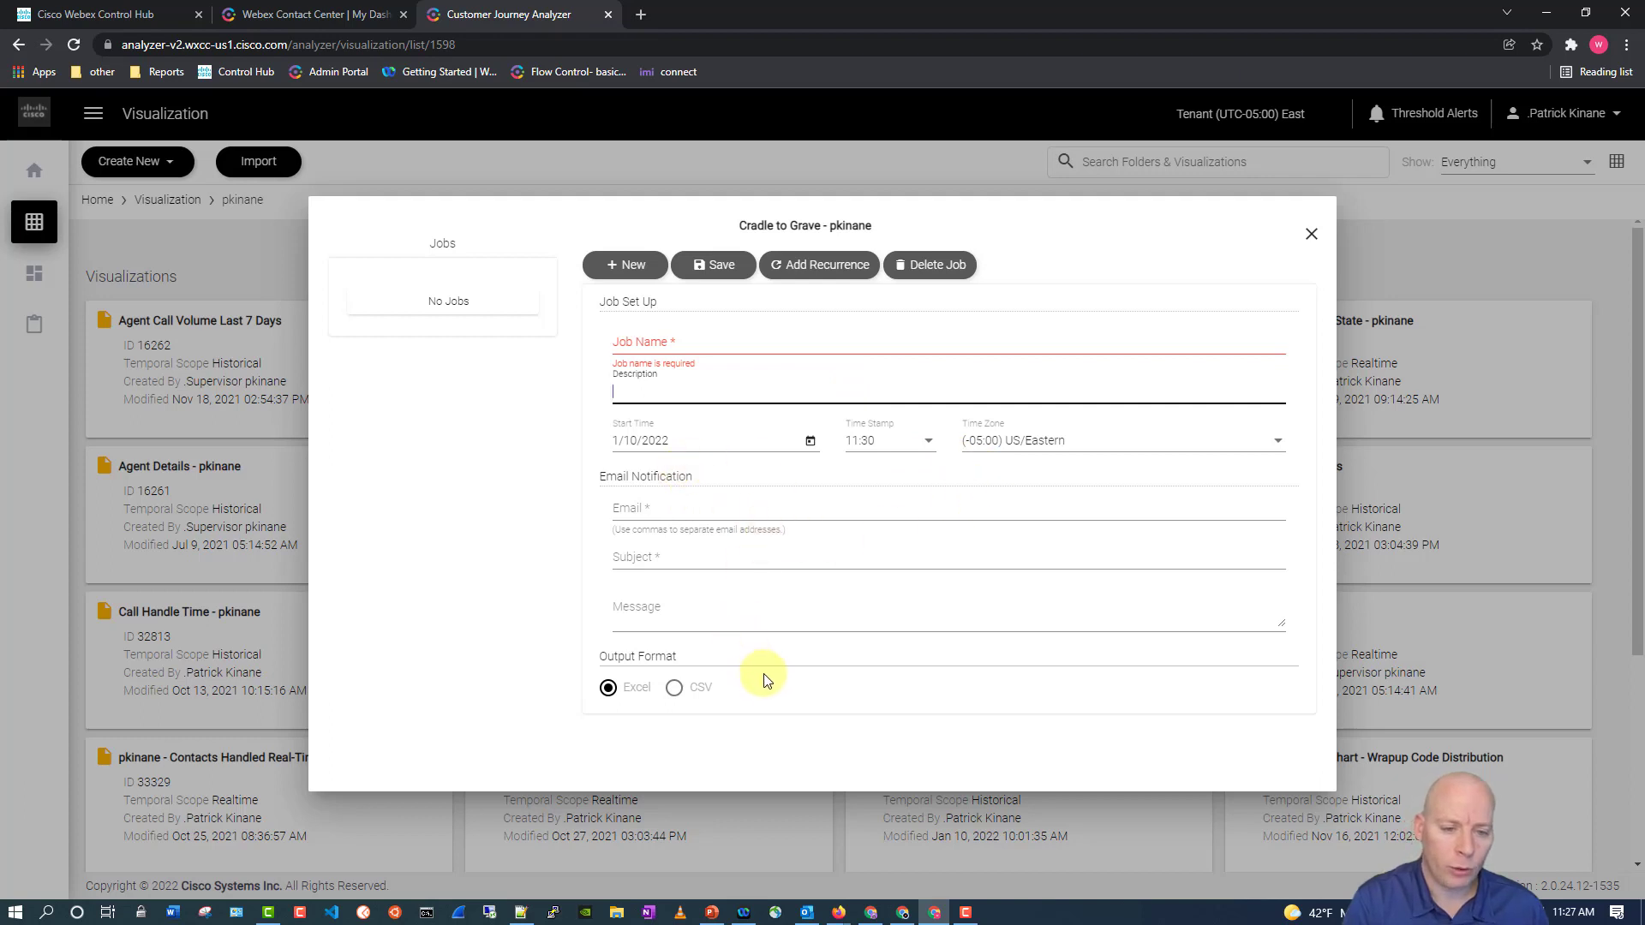
{"action": "left_click", "coordinate": [672, 513]}
{"action": "left_click", "coordinate": [787, 612]}
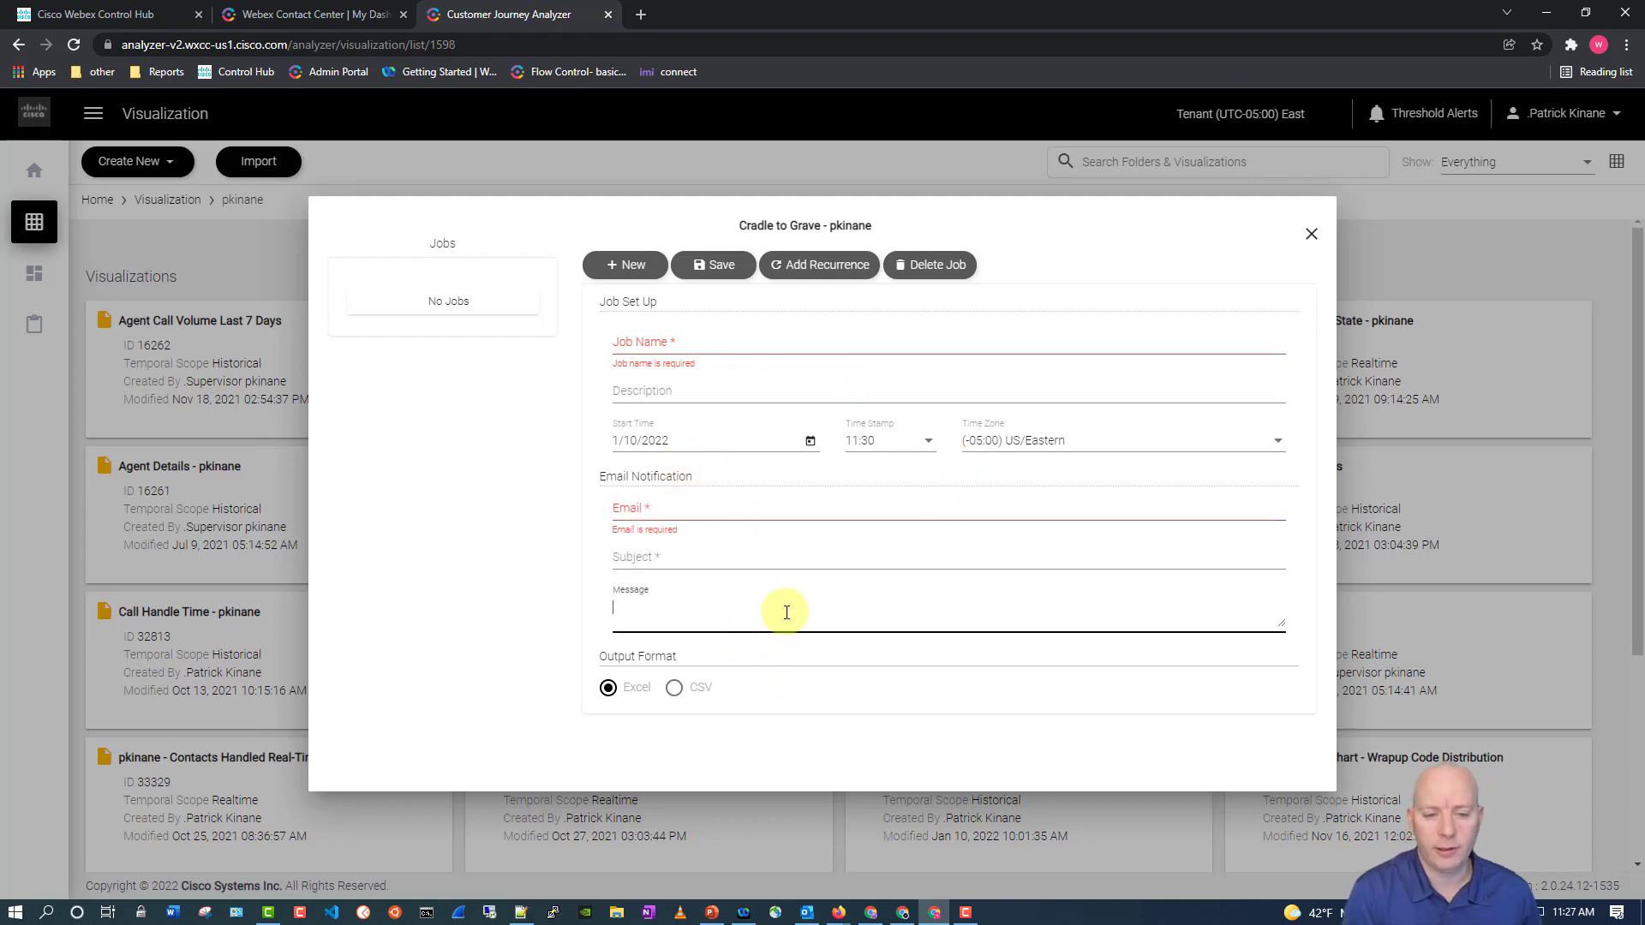
{"action": "left_click", "coordinate": [488, 526]}
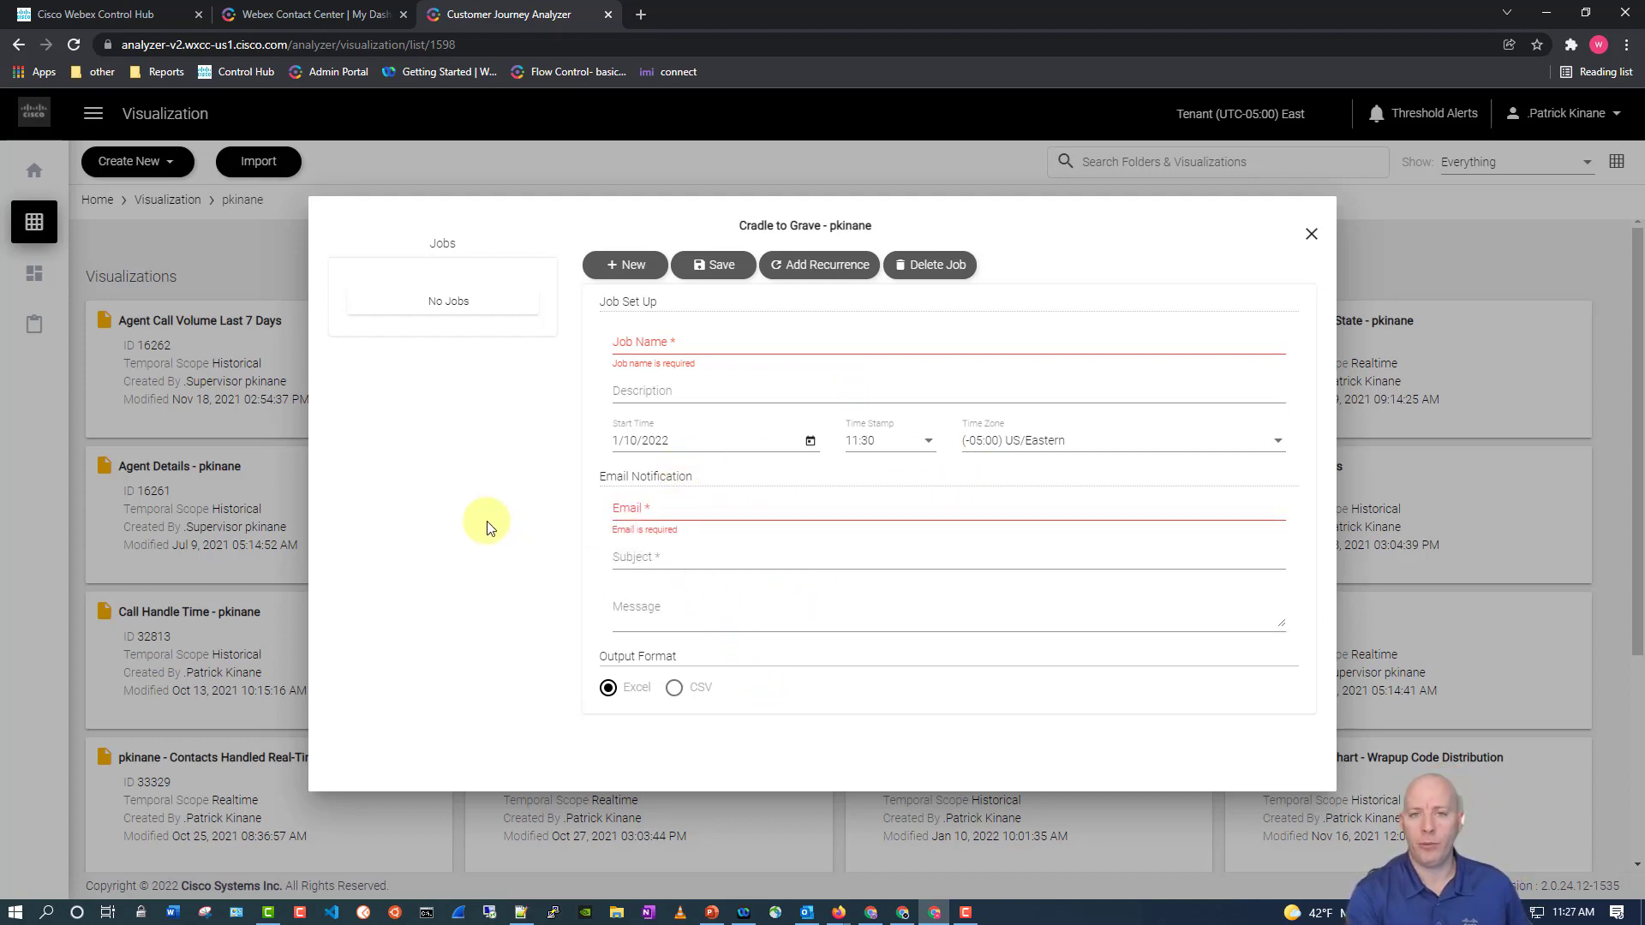